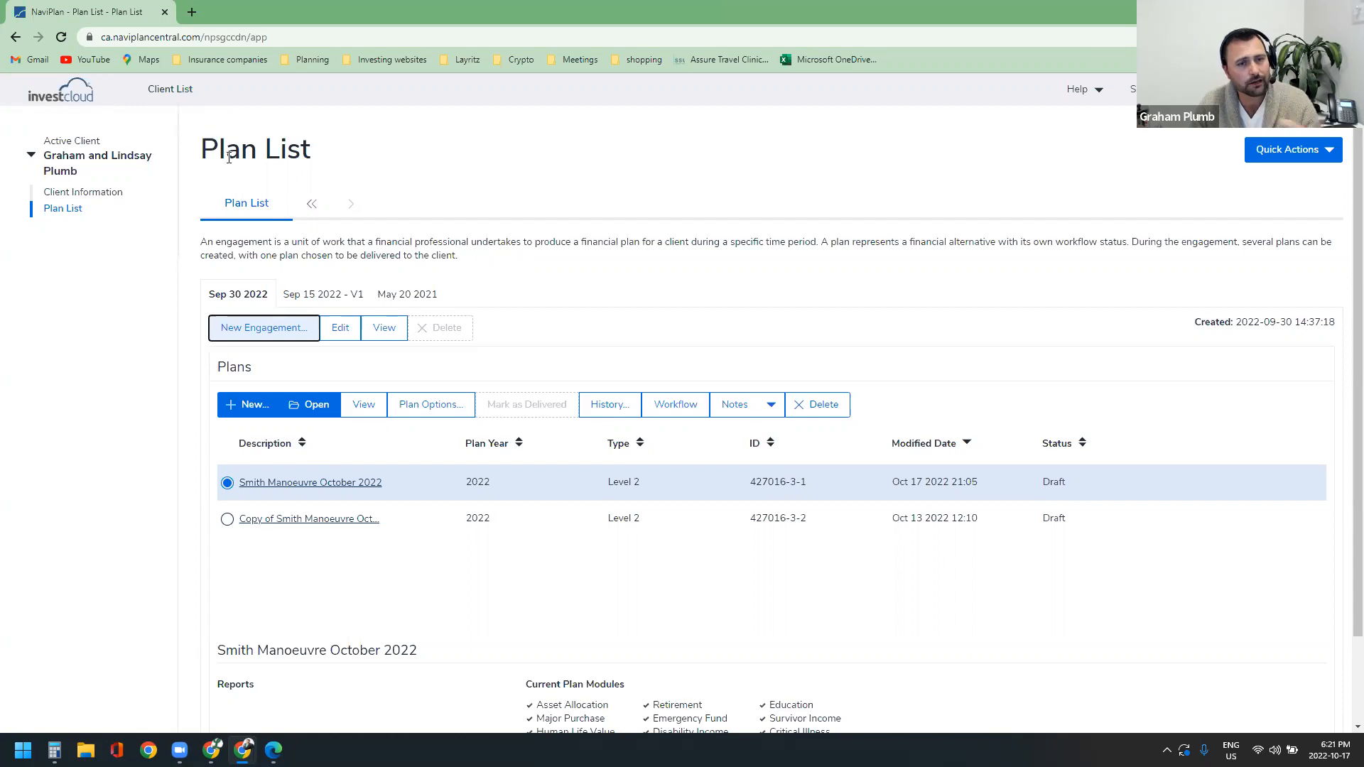
Step: Open the Smith Manoeuvre October 2022 plan and view the clients' demographic information
click(314, 483)
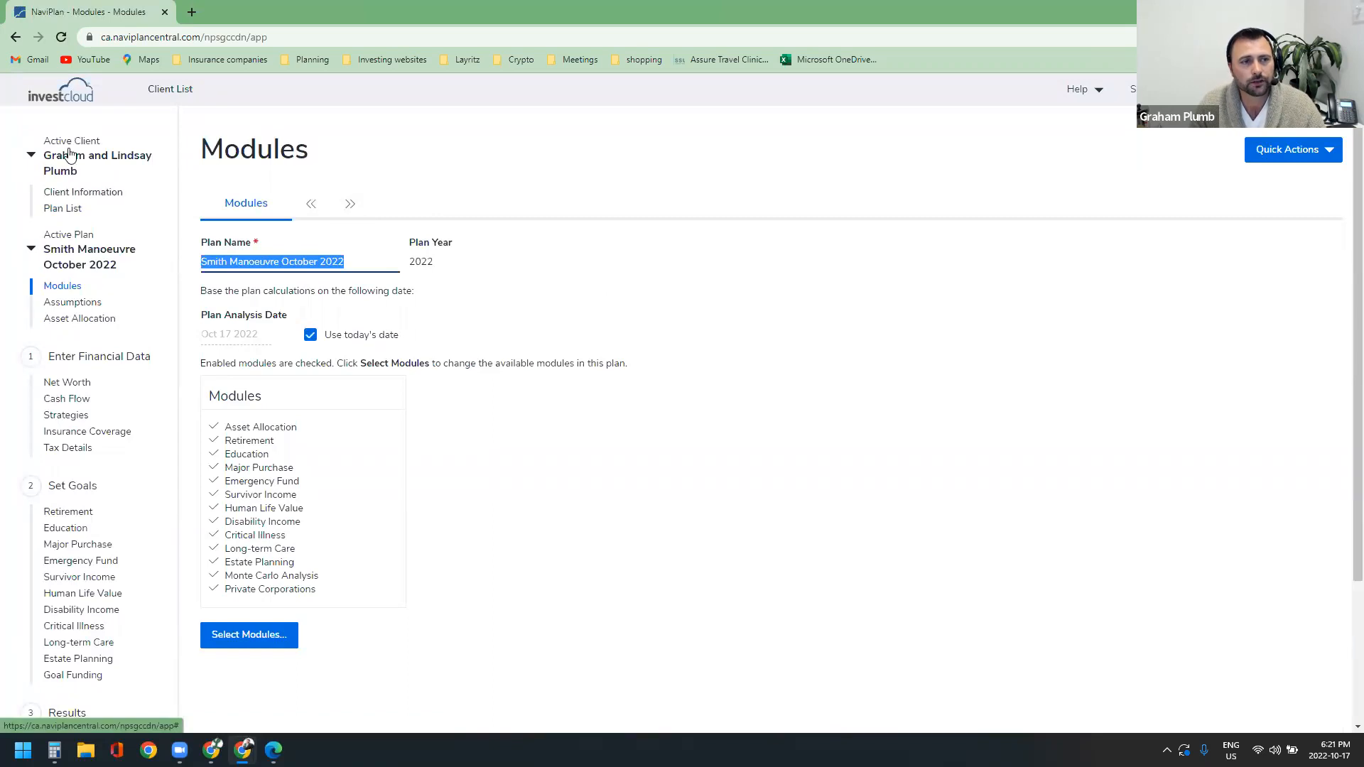
click(110, 196)
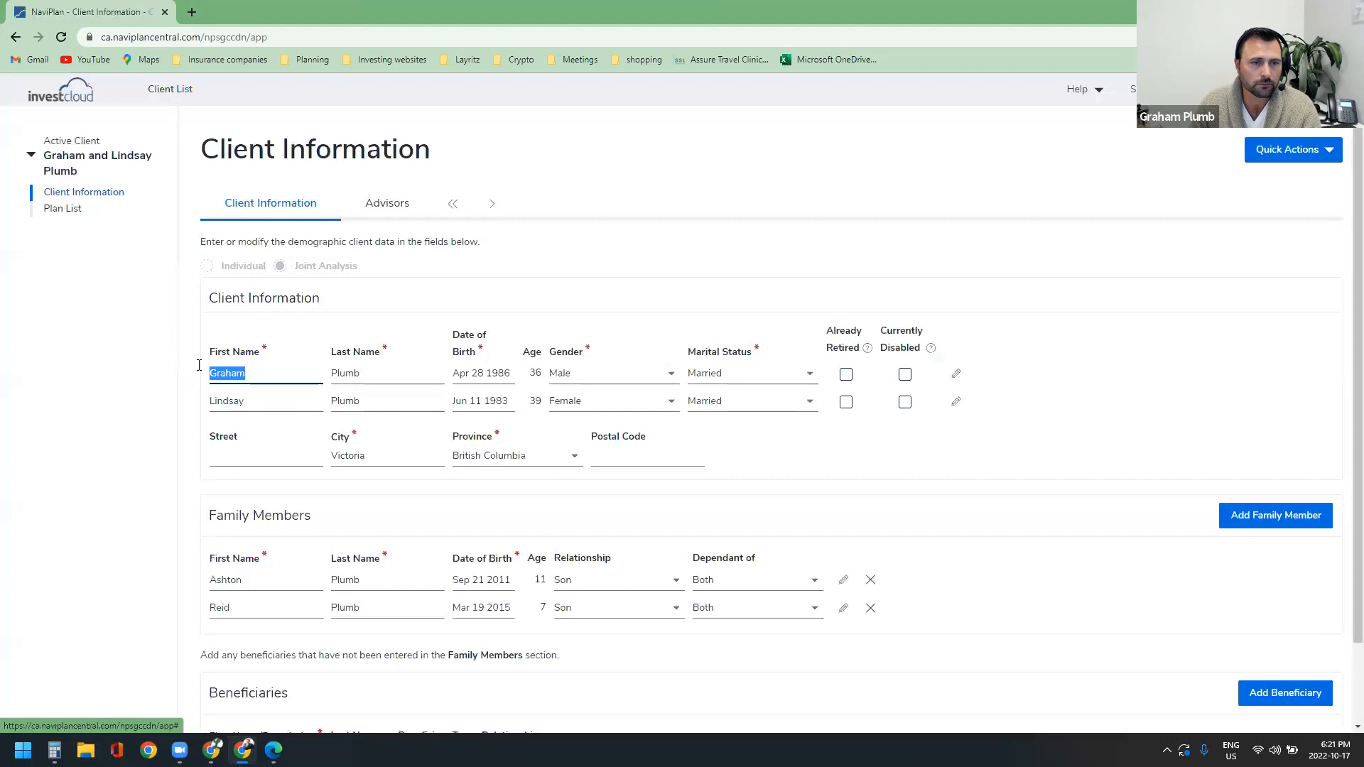
Step: Look through the plans listed under the Sep 15 2022 - V1 and May 20 2021 engagements, and return to the Sep 30 2022 engagement
click(51, 211)
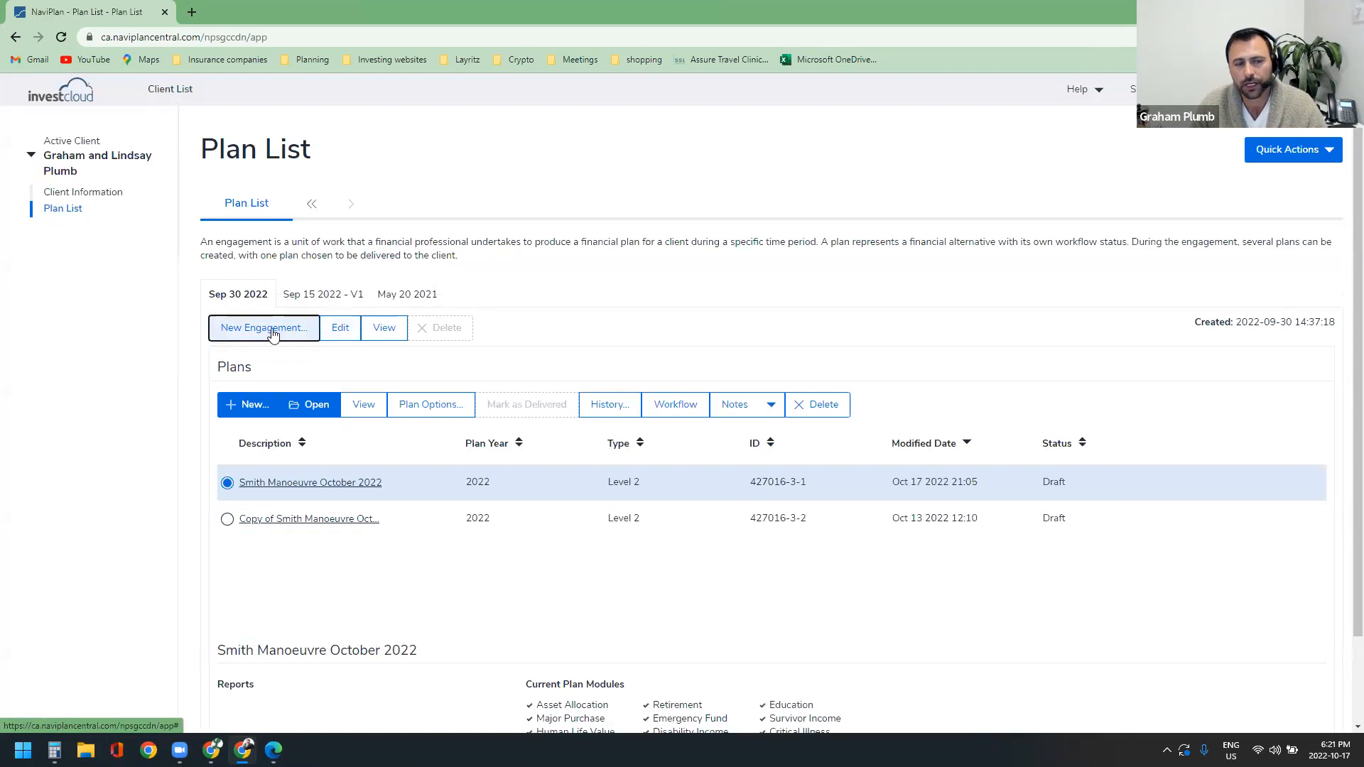
click(330, 296)
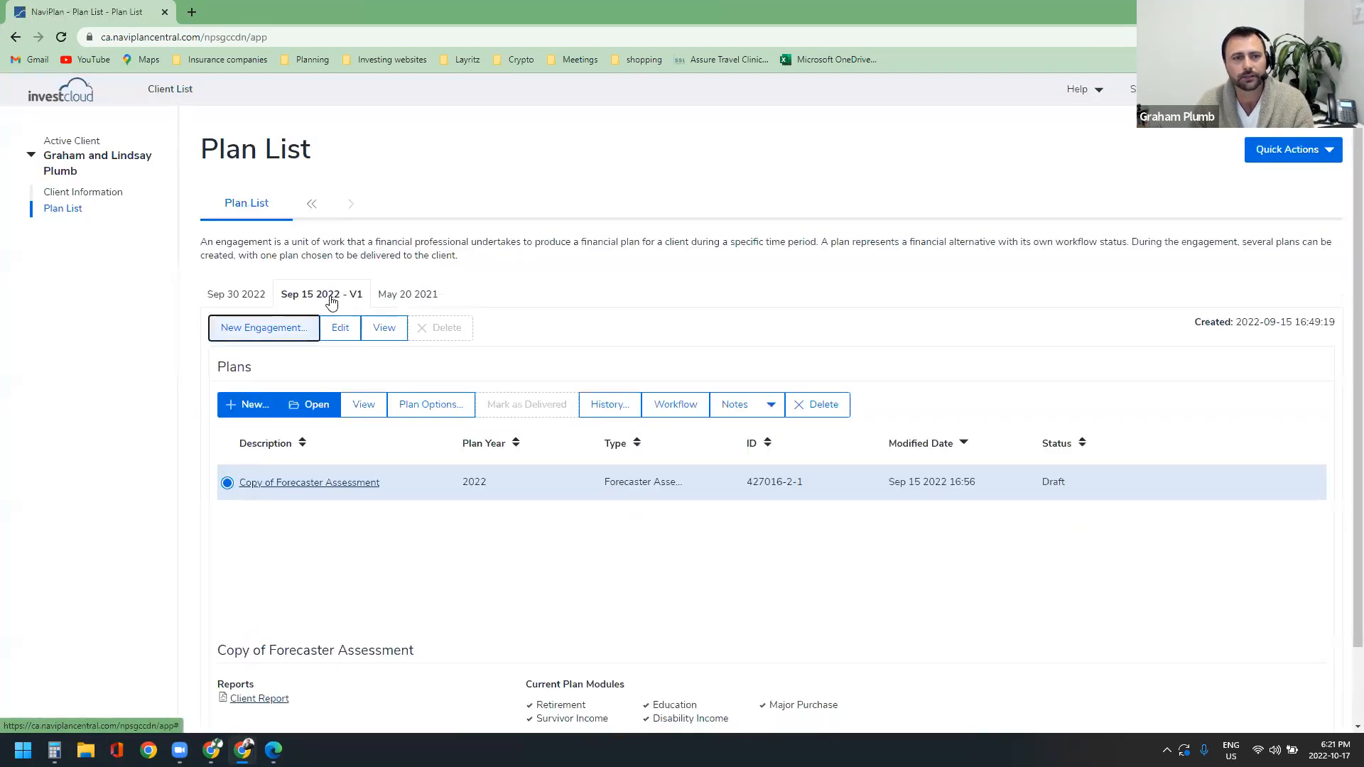
click(396, 297)
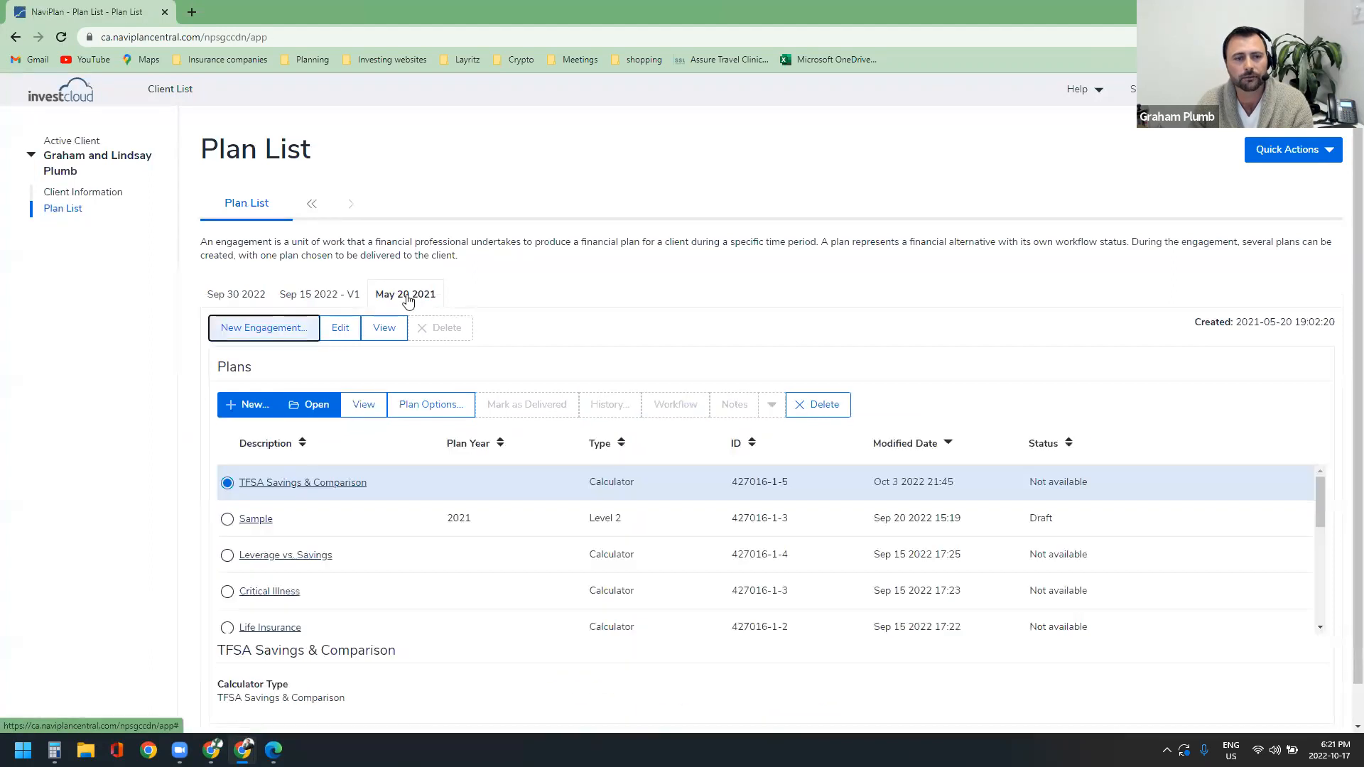
scroll(344, 534, down, 3)
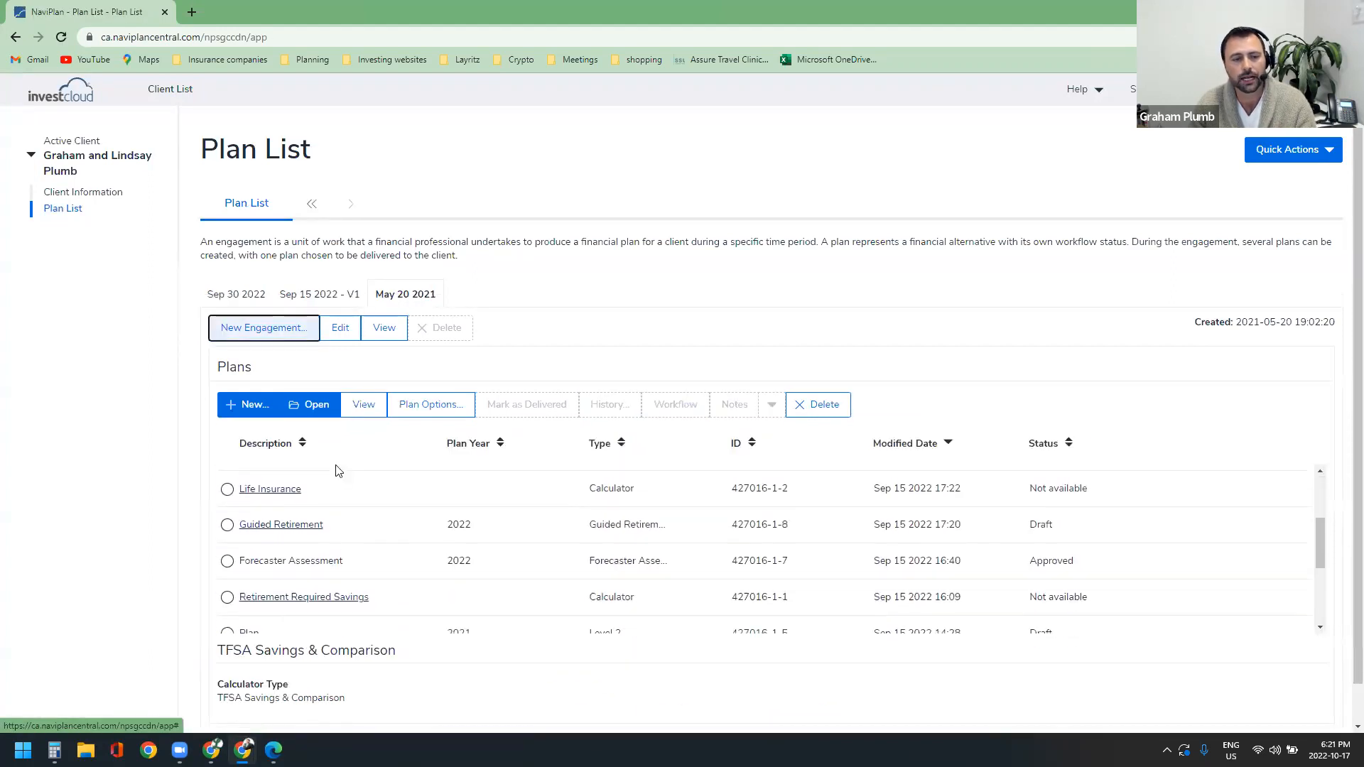
scroll(350, 550, down, 3)
scroll(299, 580, down, 3)
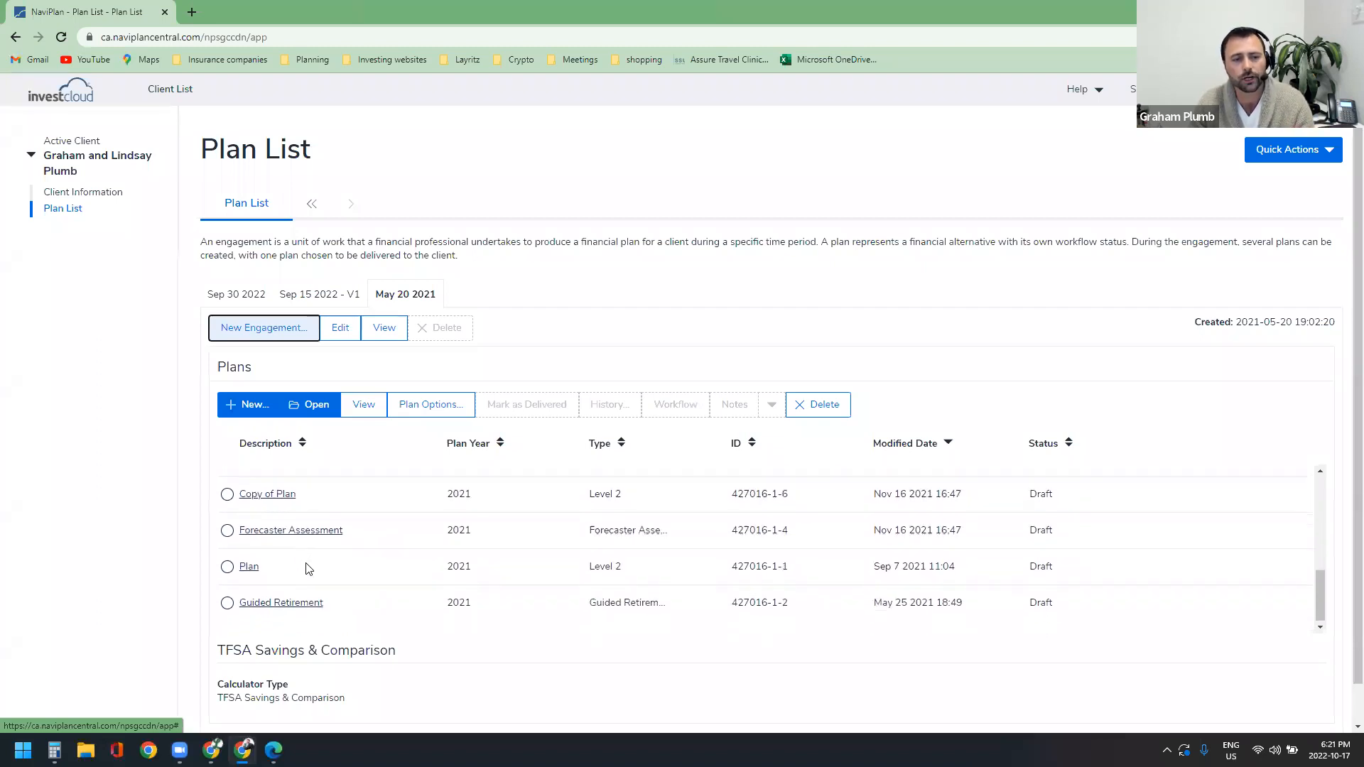
scroll(395, 502, up, 3)
click(322, 294)
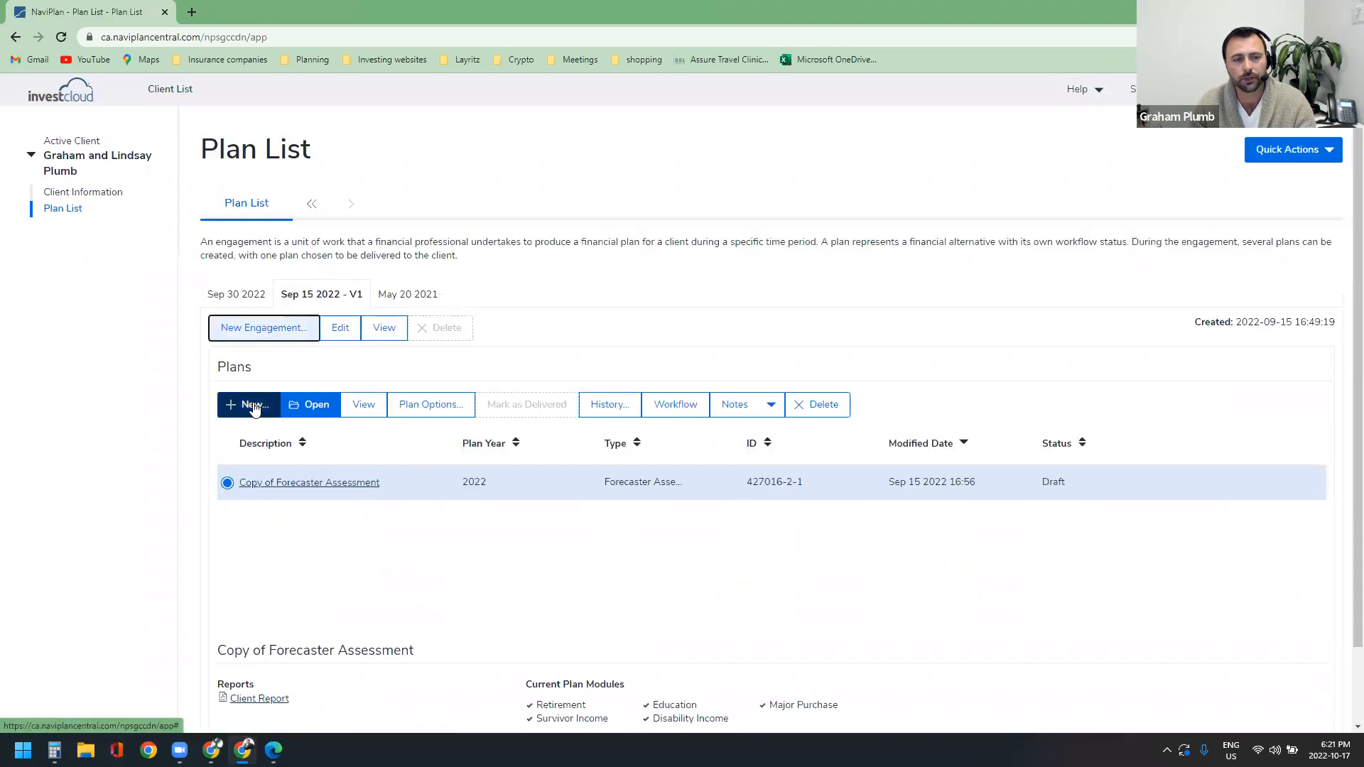
click(244, 294)
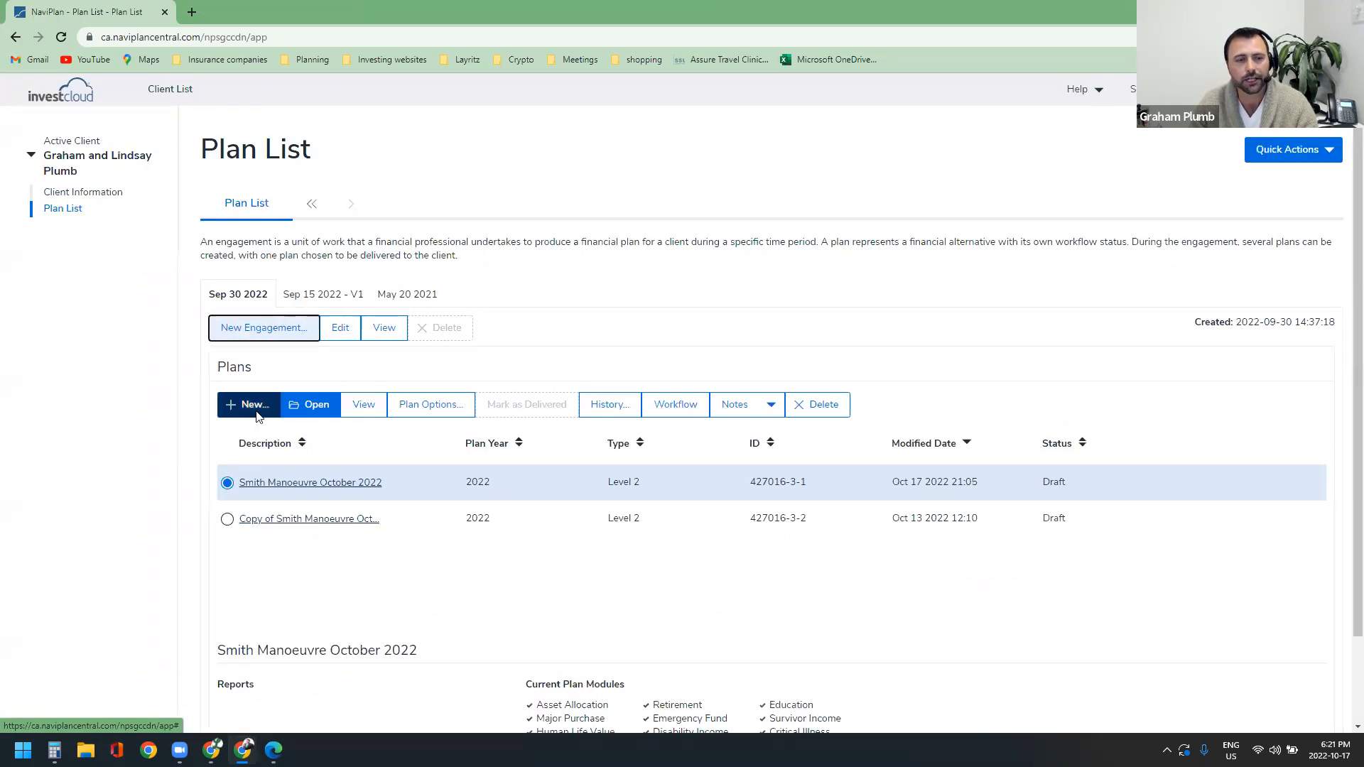
Step: Open the Smith Manoeuvre October 2022 plan and review its general, milestone and historical data assumptions
click(290, 485)
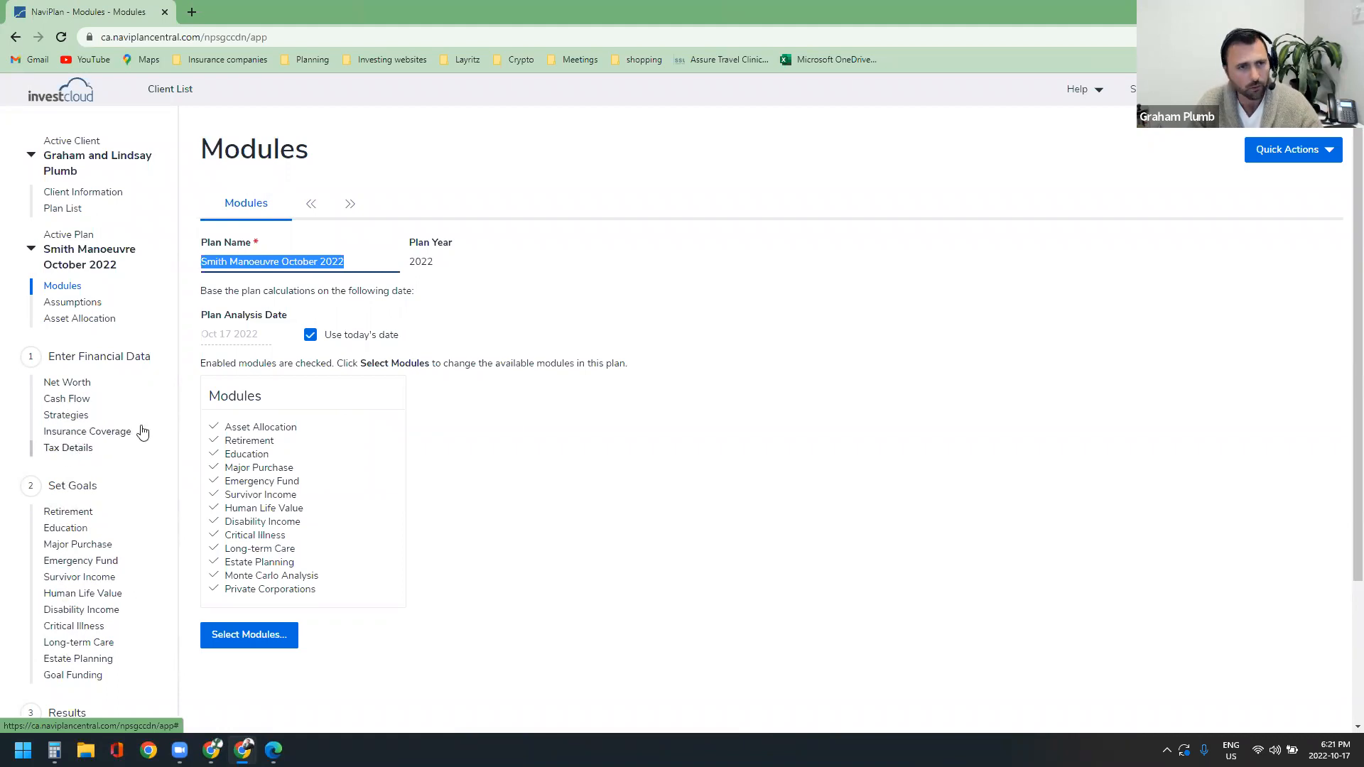
click(74, 301)
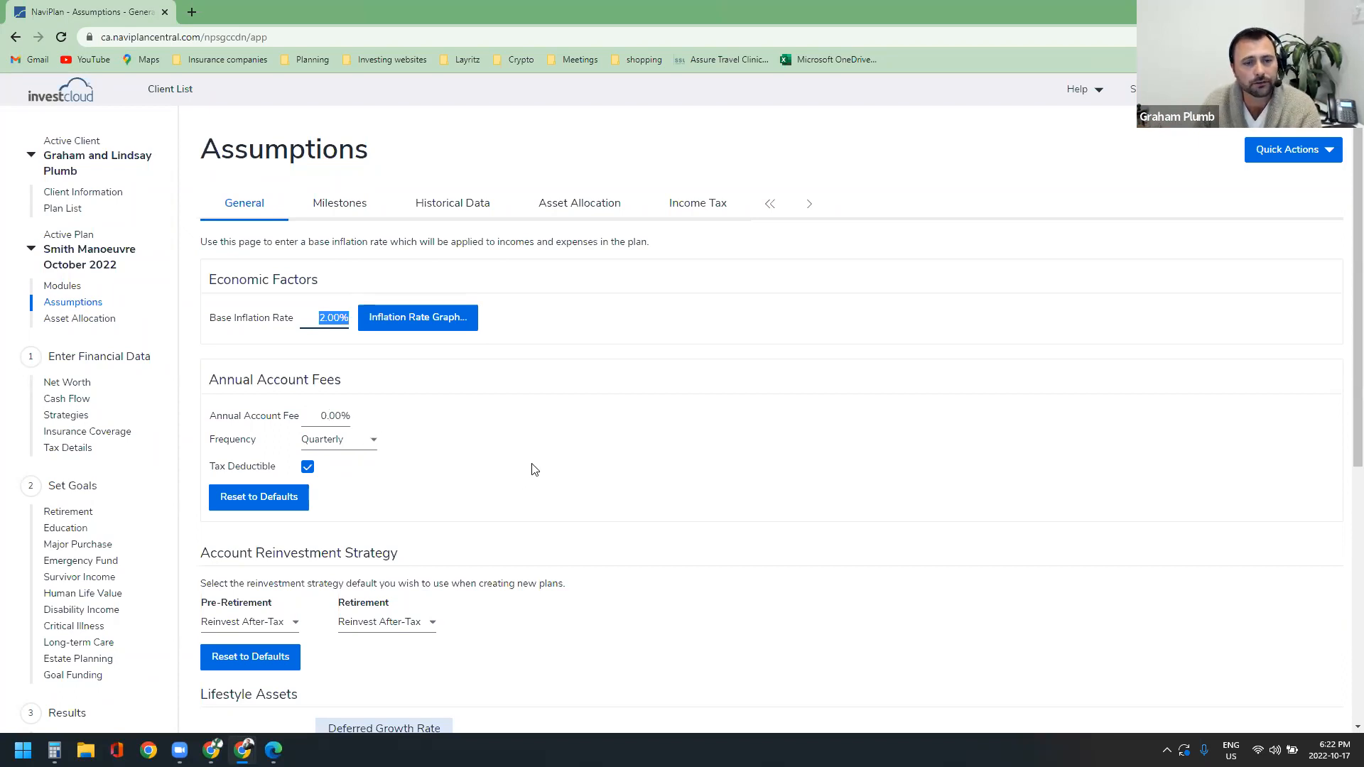
scroll(582, 414, down, 2)
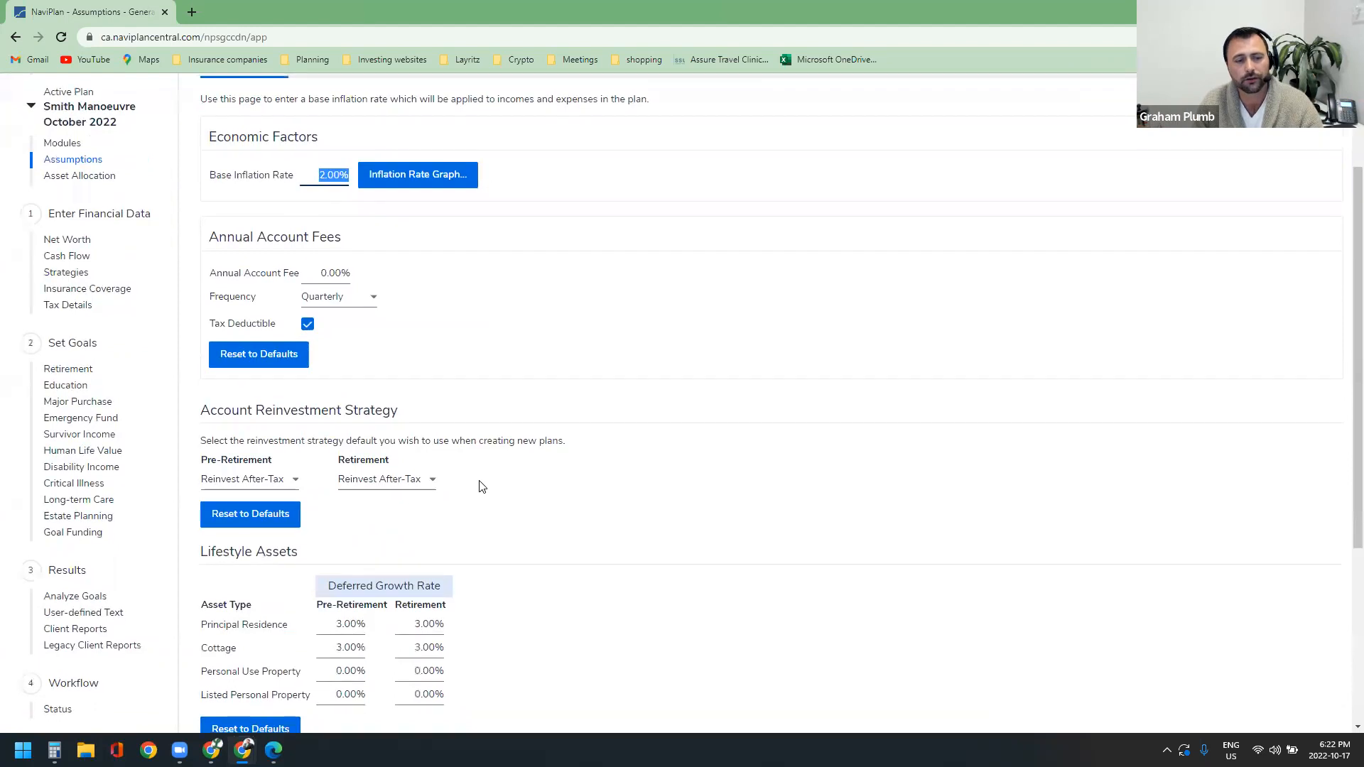
scroll(481, 486, down, 2)
scroll(317, 426, down, 1)
scroll(248, 594, down, 1)
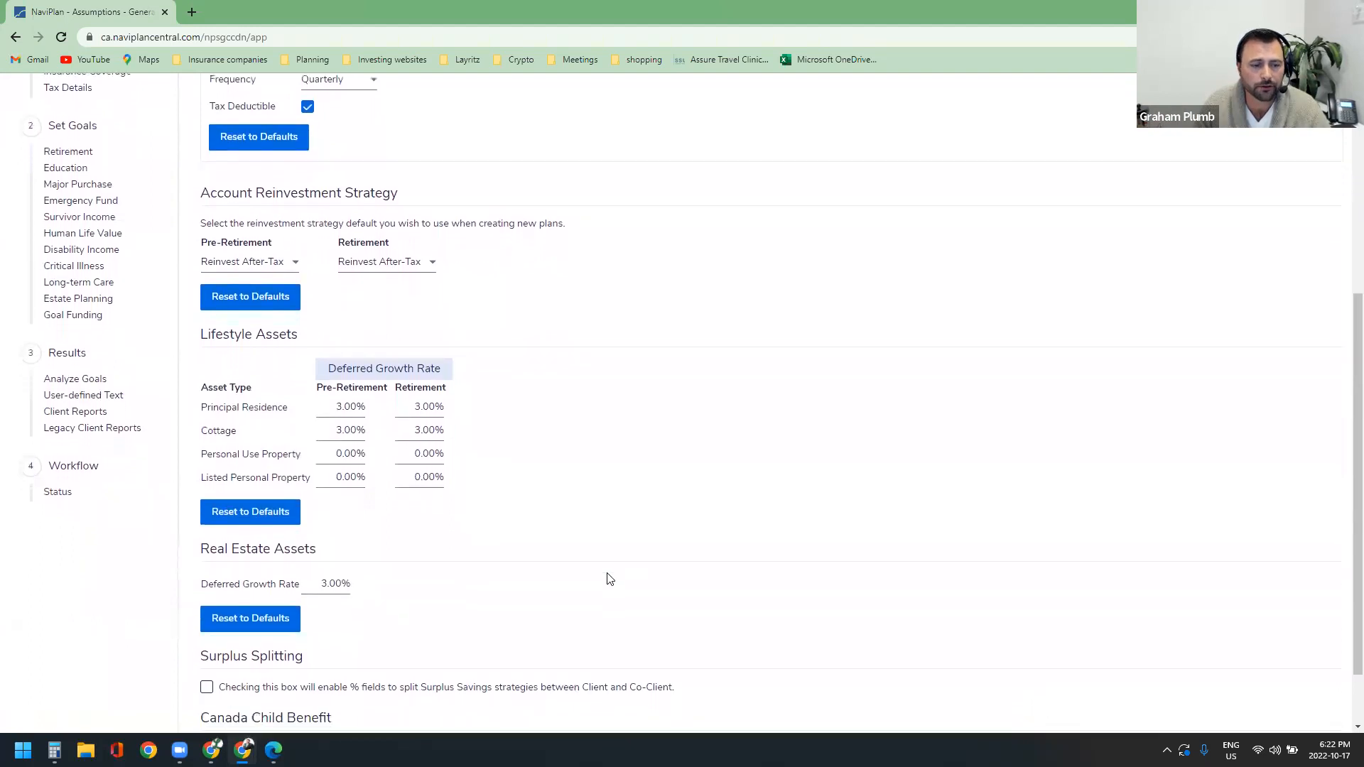
scroll(607, 579, down, 1)
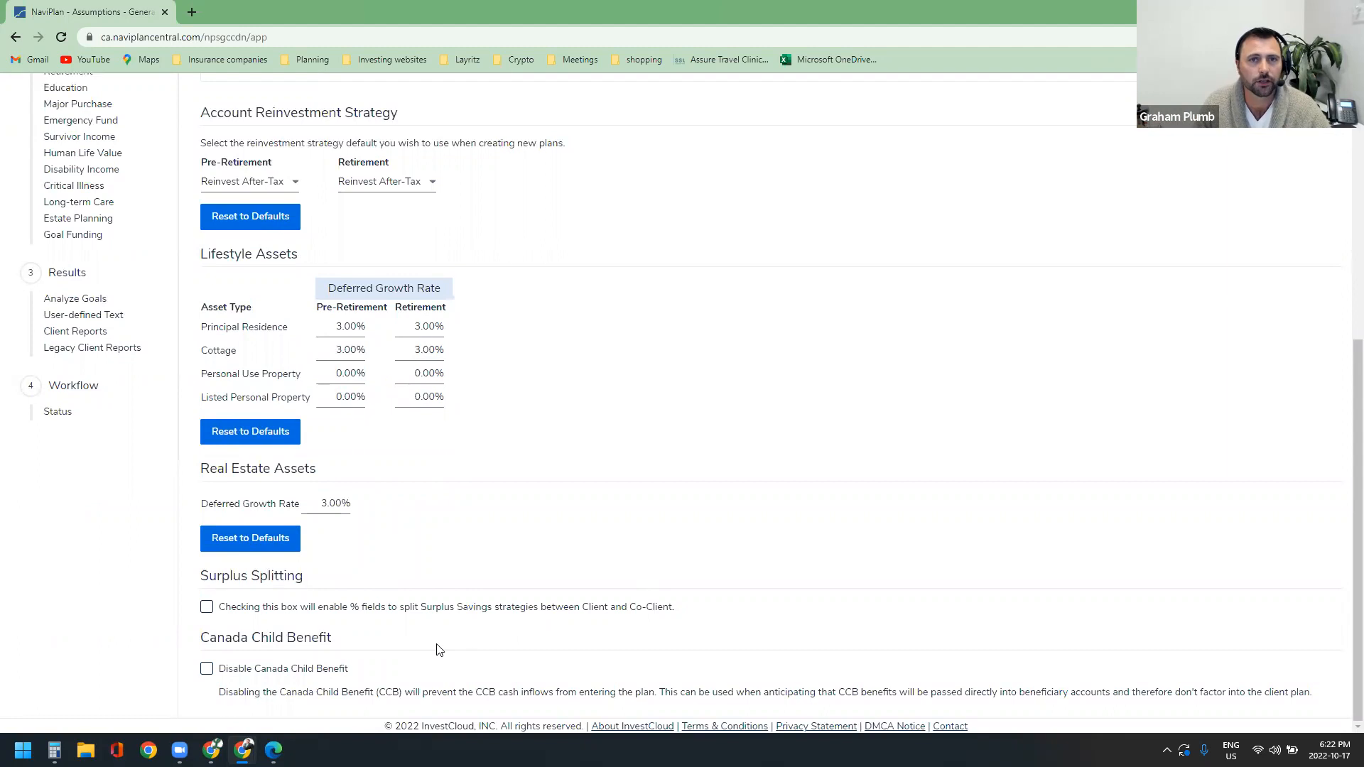
scroll(419, 643, up, 6)
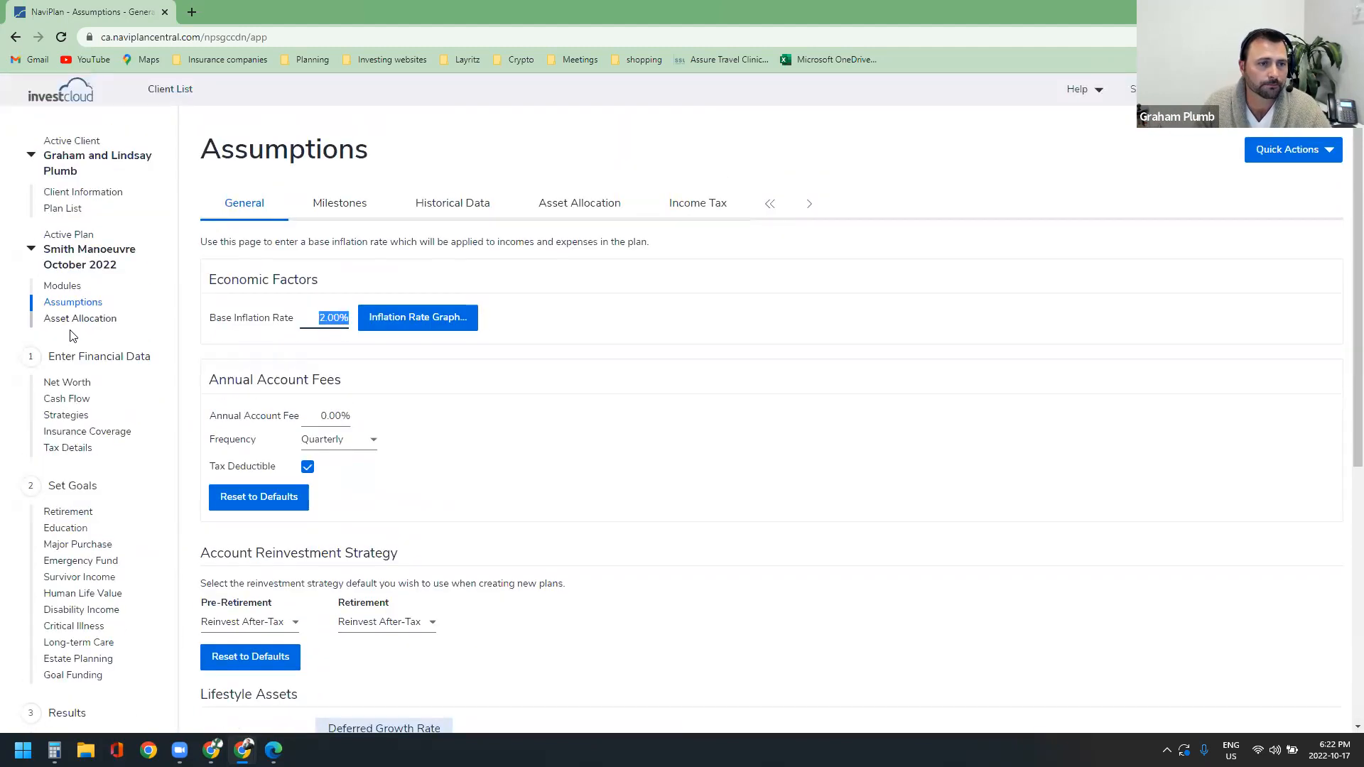
click(361, 203)
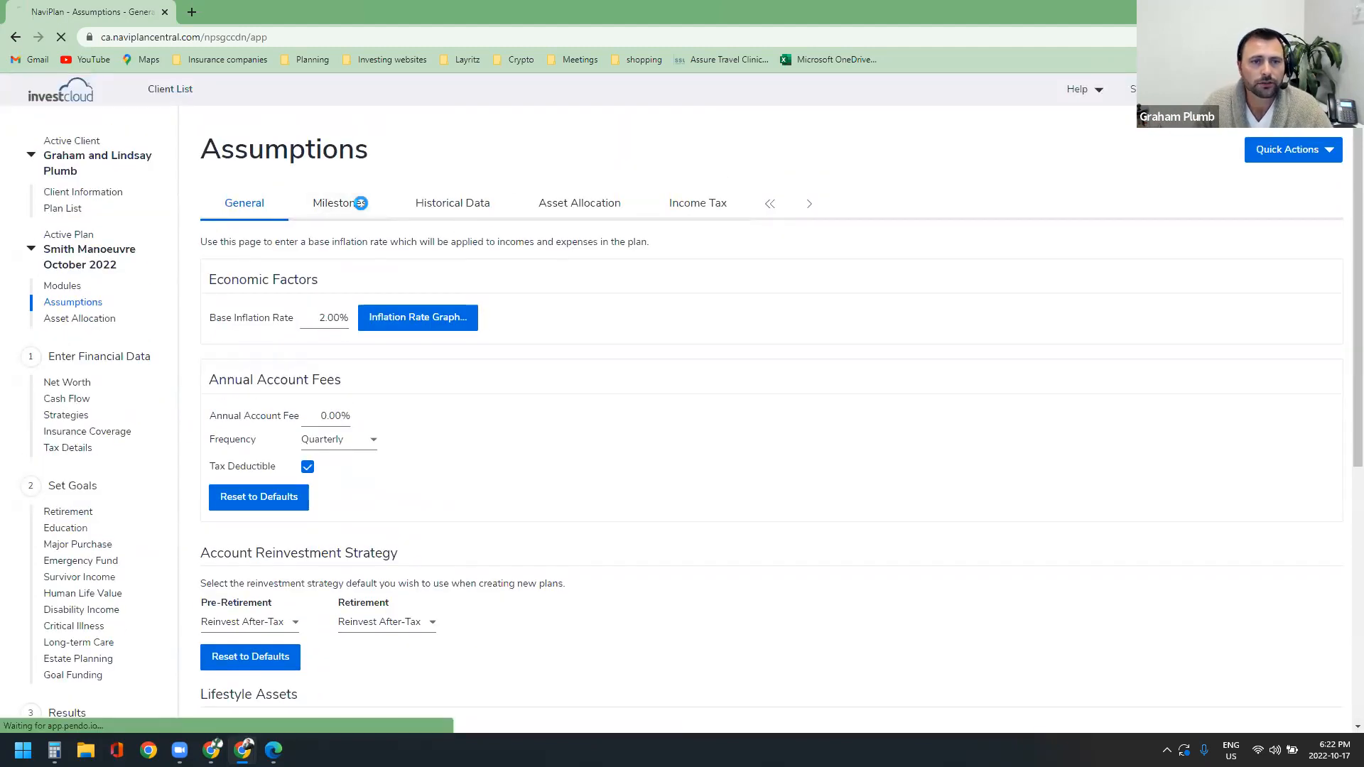
click(449, 208)
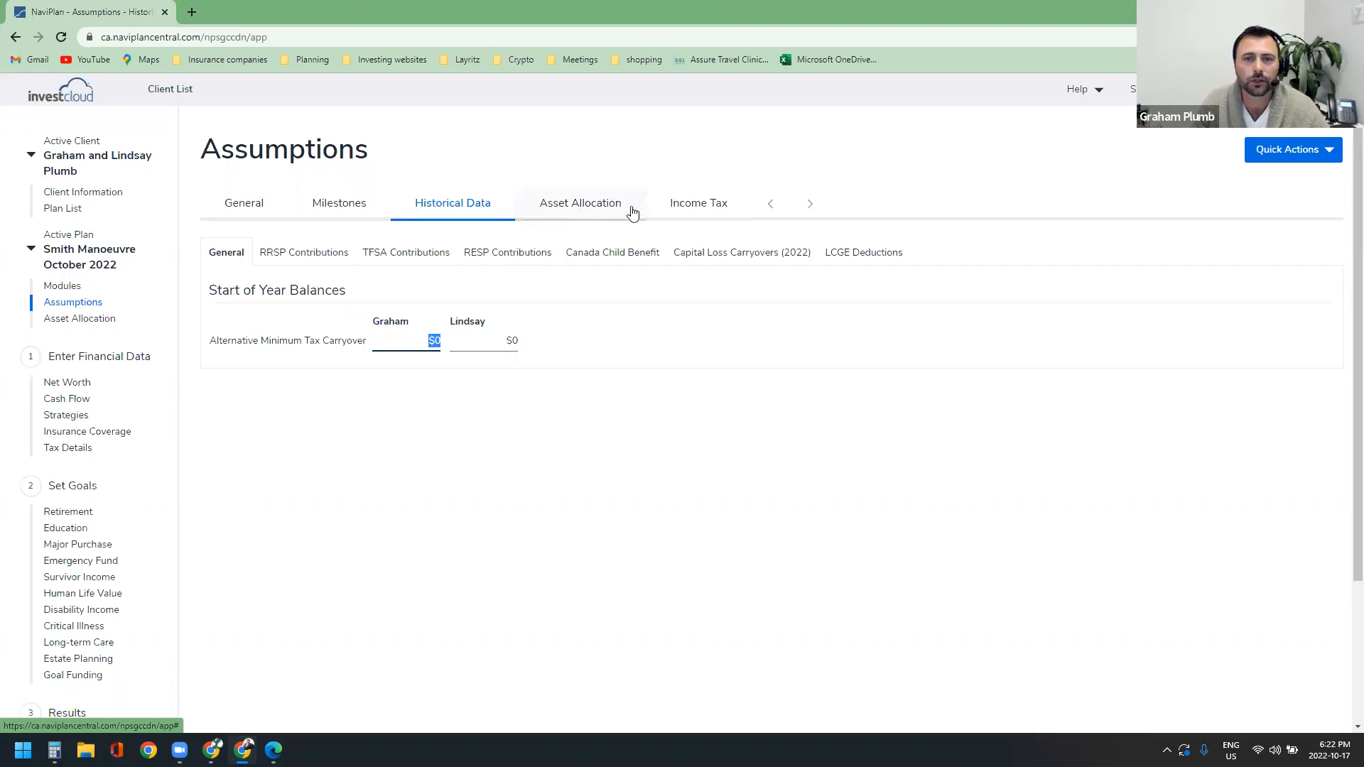
Step: Look over the plan's net worth assets and liabilities, and open the goal analysis showing the current plan scenario
click(72, 383)
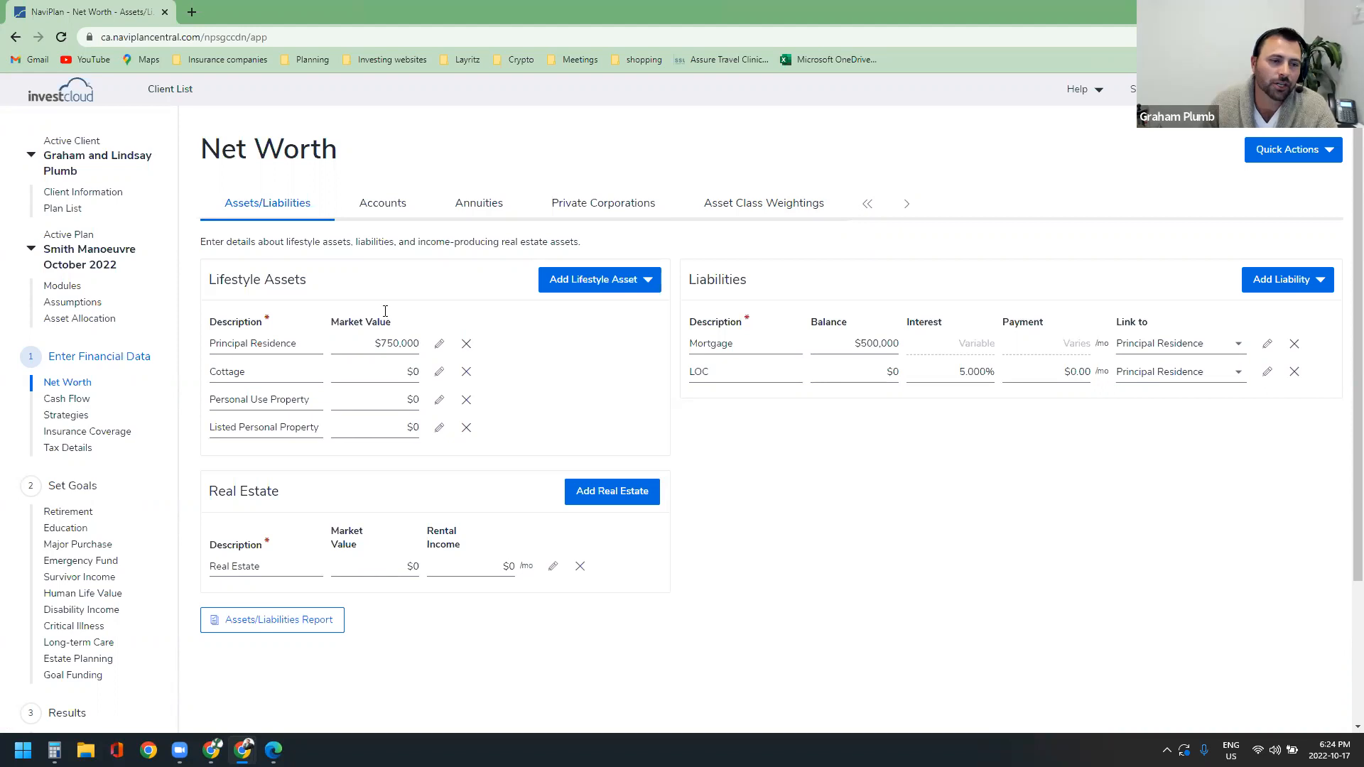
scroll(91, 523, down, 2)
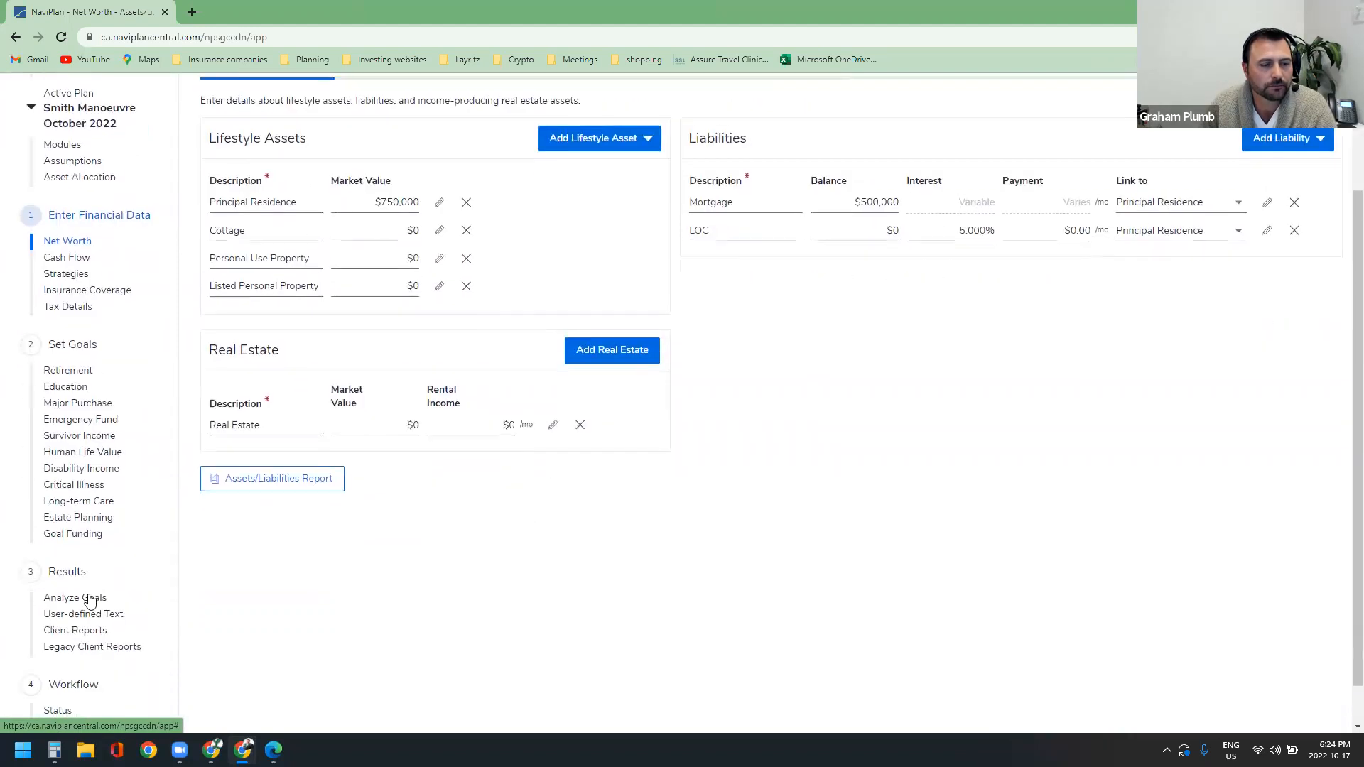
click(90, 601)
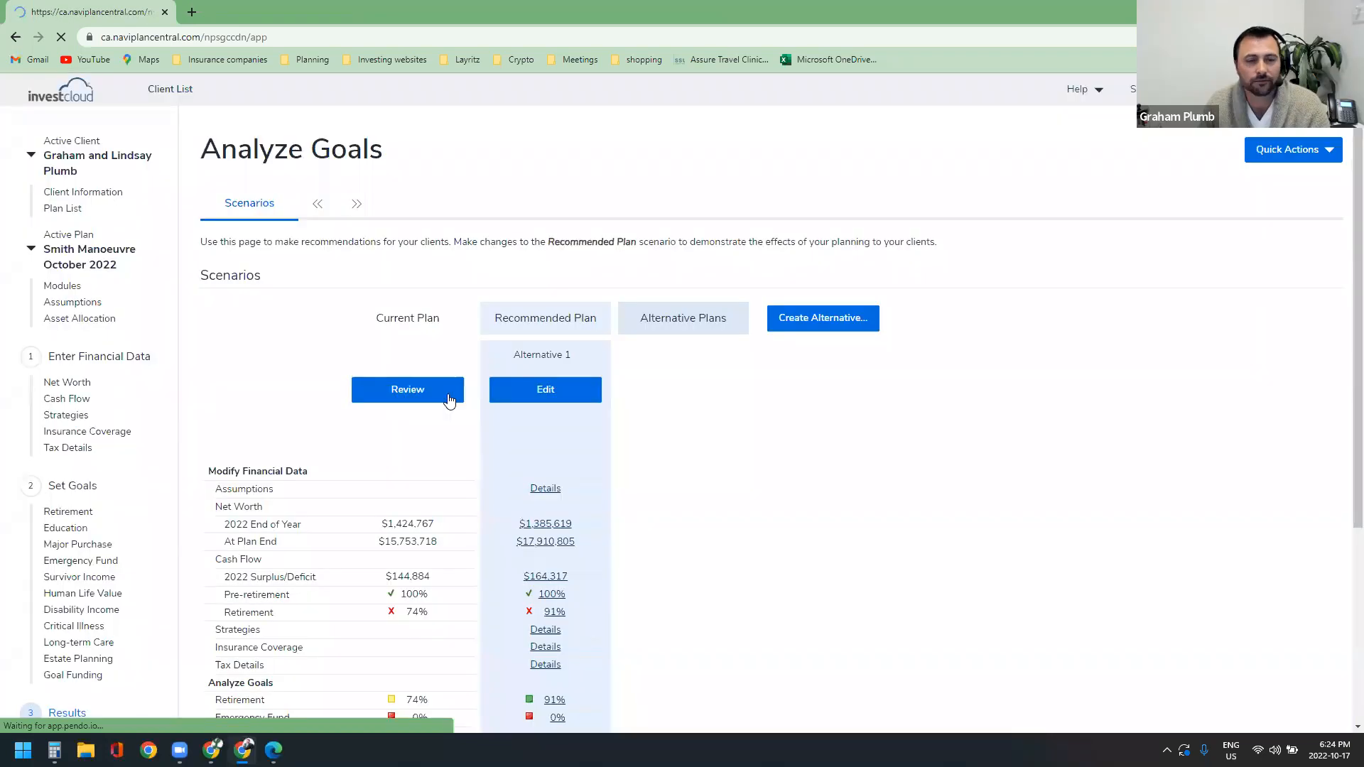
scroll(377, 238, down, 1)
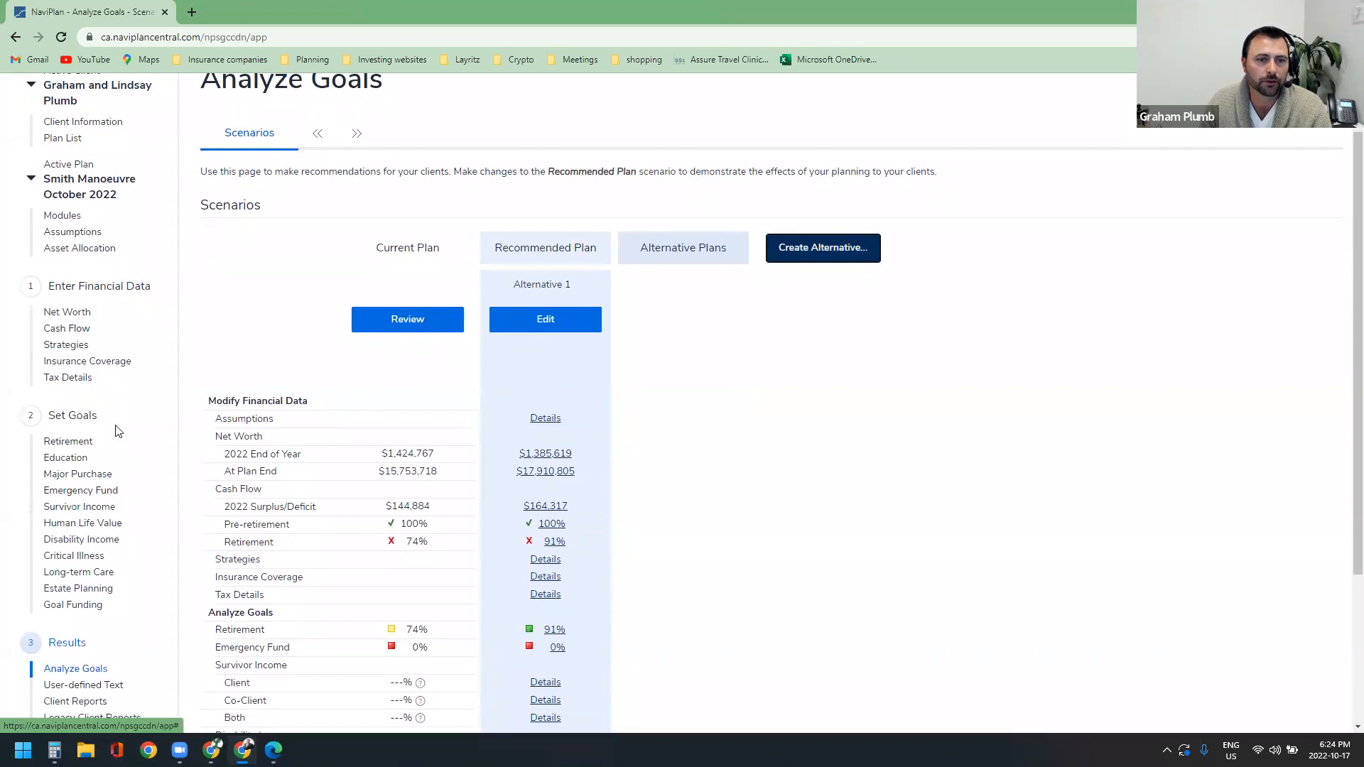
drag(384, 256, 448, 253)
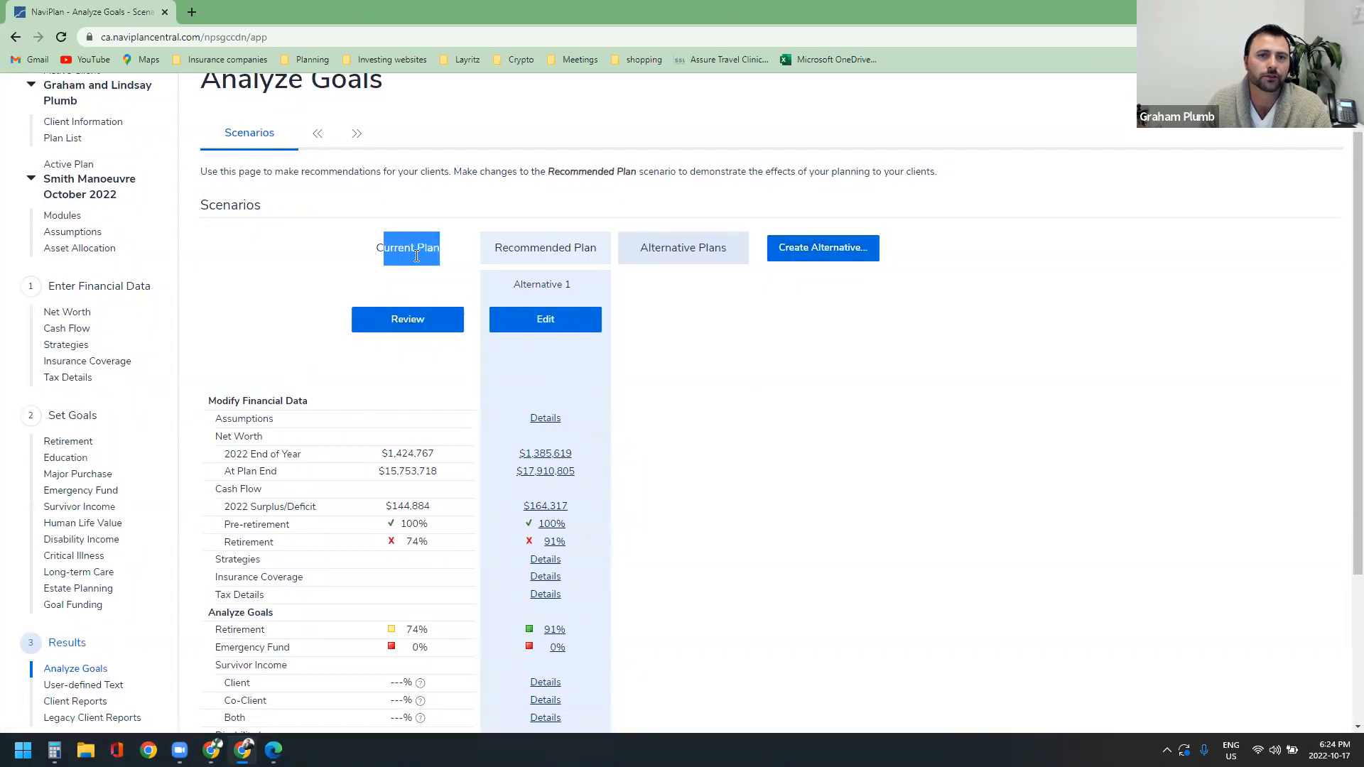
click(412, 250)
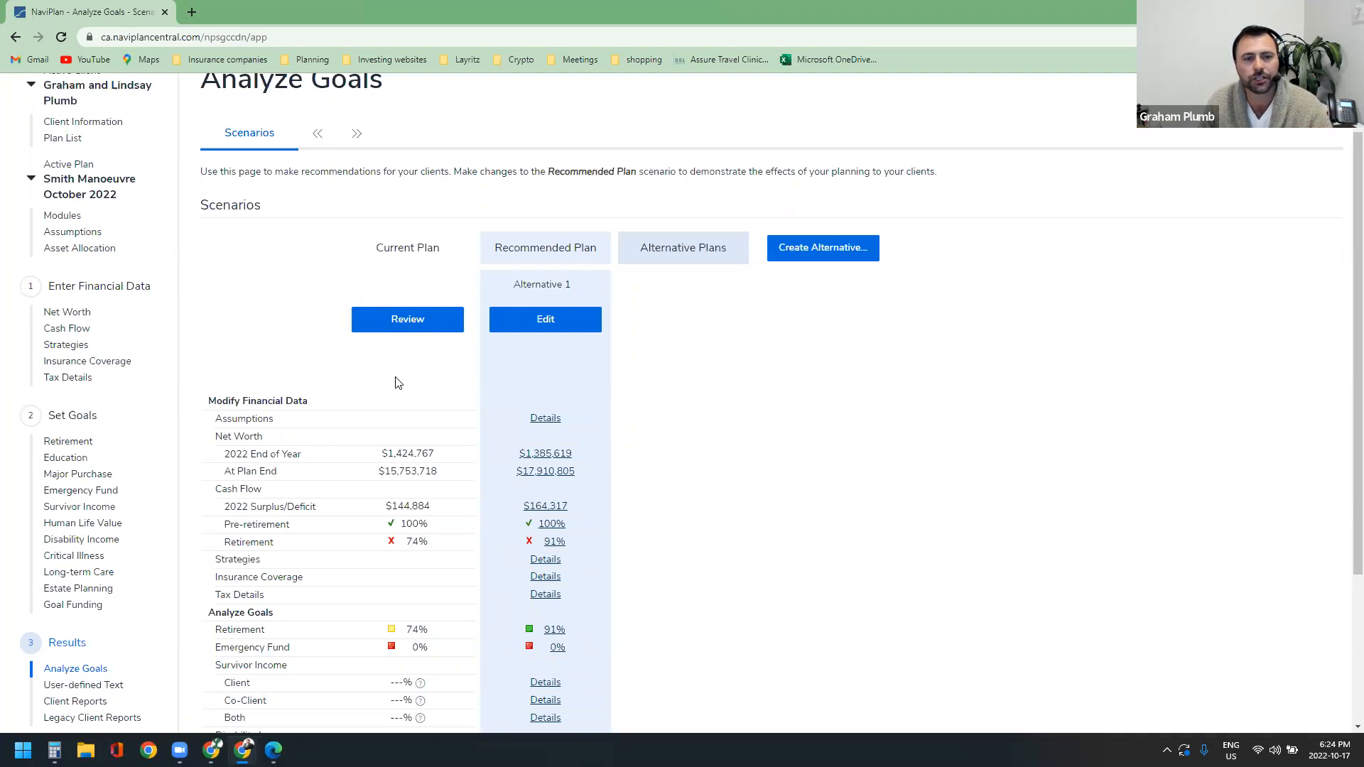
Step: Examine the current plan's net worth, 2022 surplus/deficit and retirement cash flow coverage in the scenario comparison
scroll(396, 383, down, 1)
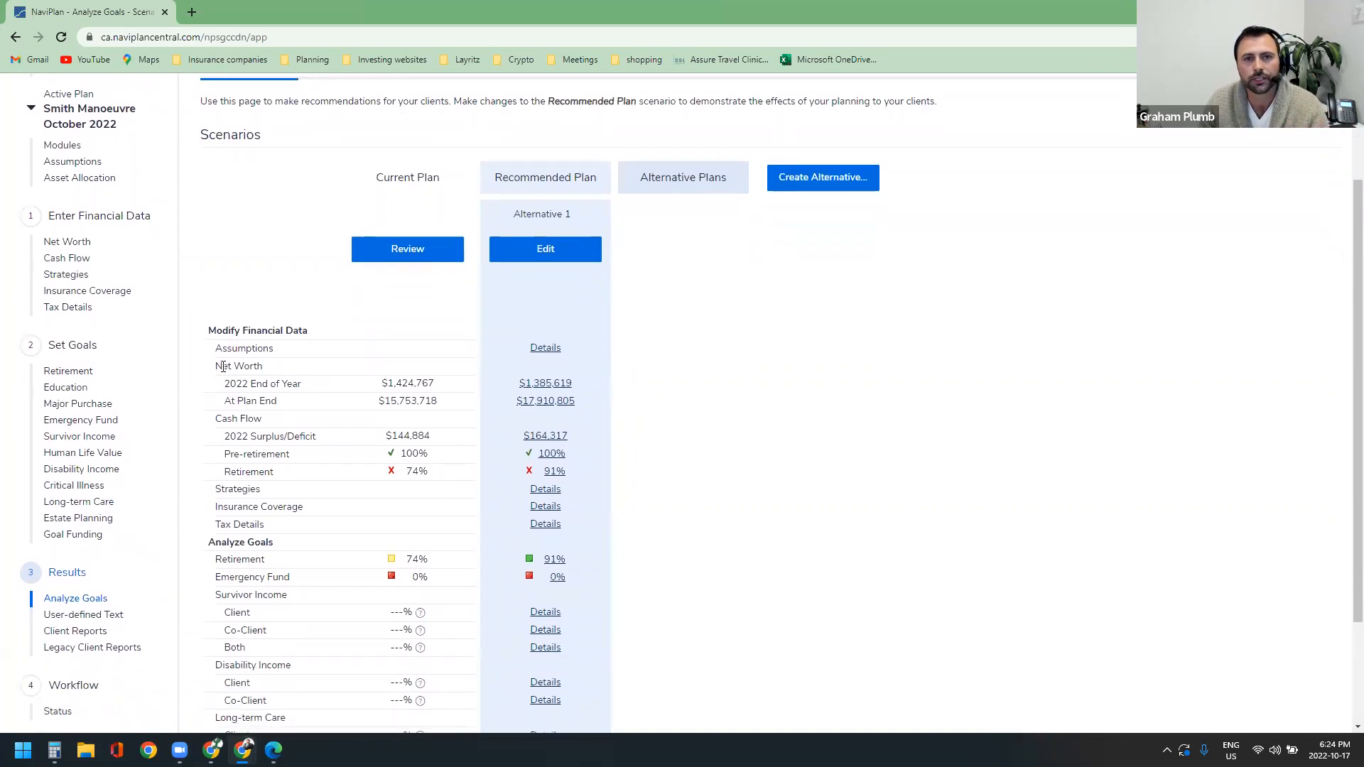
drag(223, 366, 279, 403)
click(263, 374)
click(375, 402)
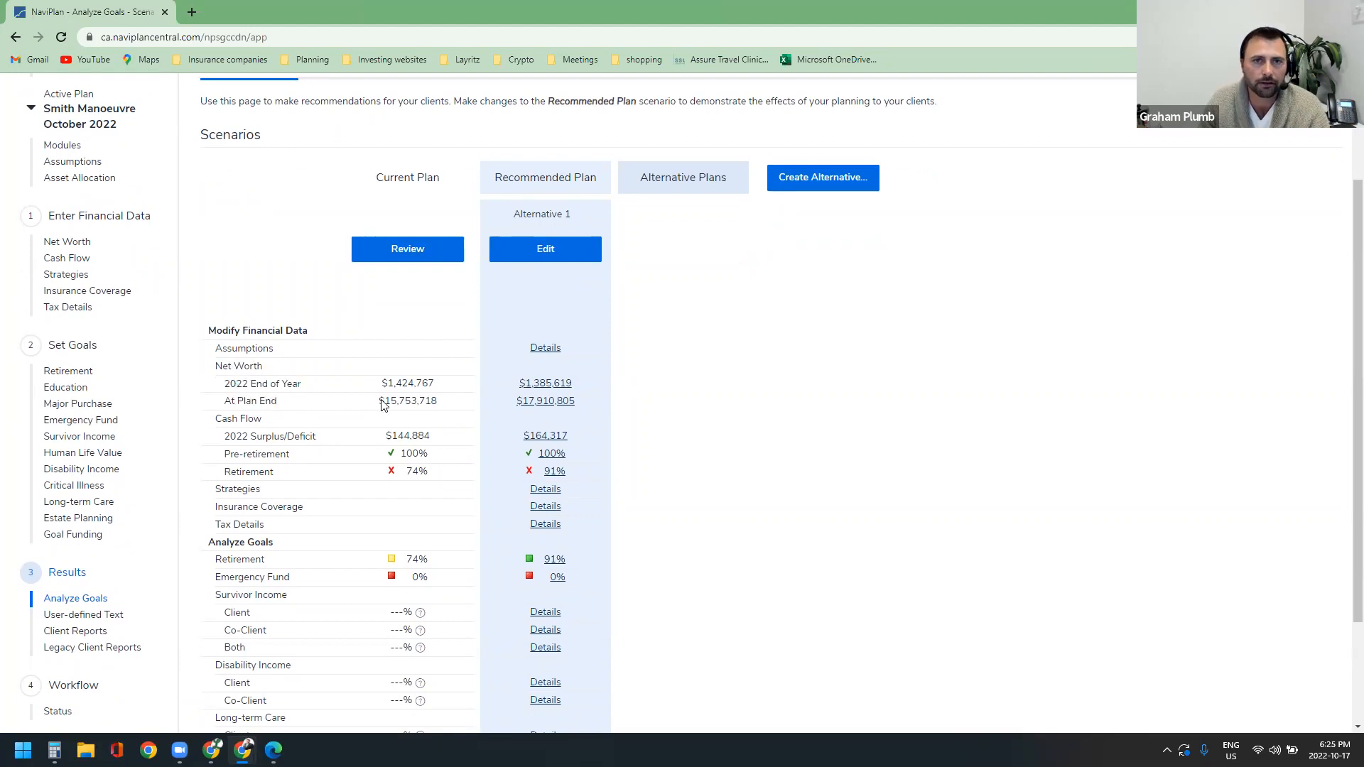
drag(417, 401, 377, 404)
click(420, 402)
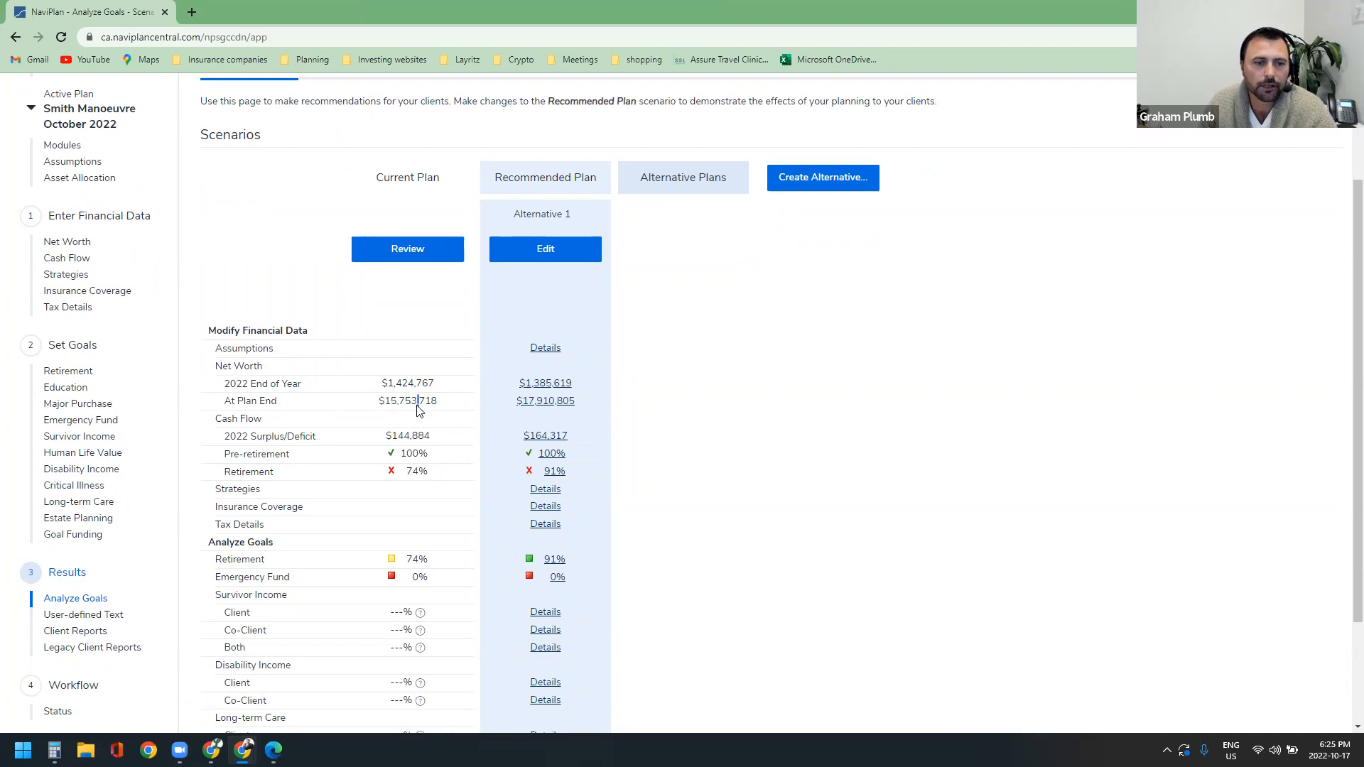
drag(230, 440, 310, 441)
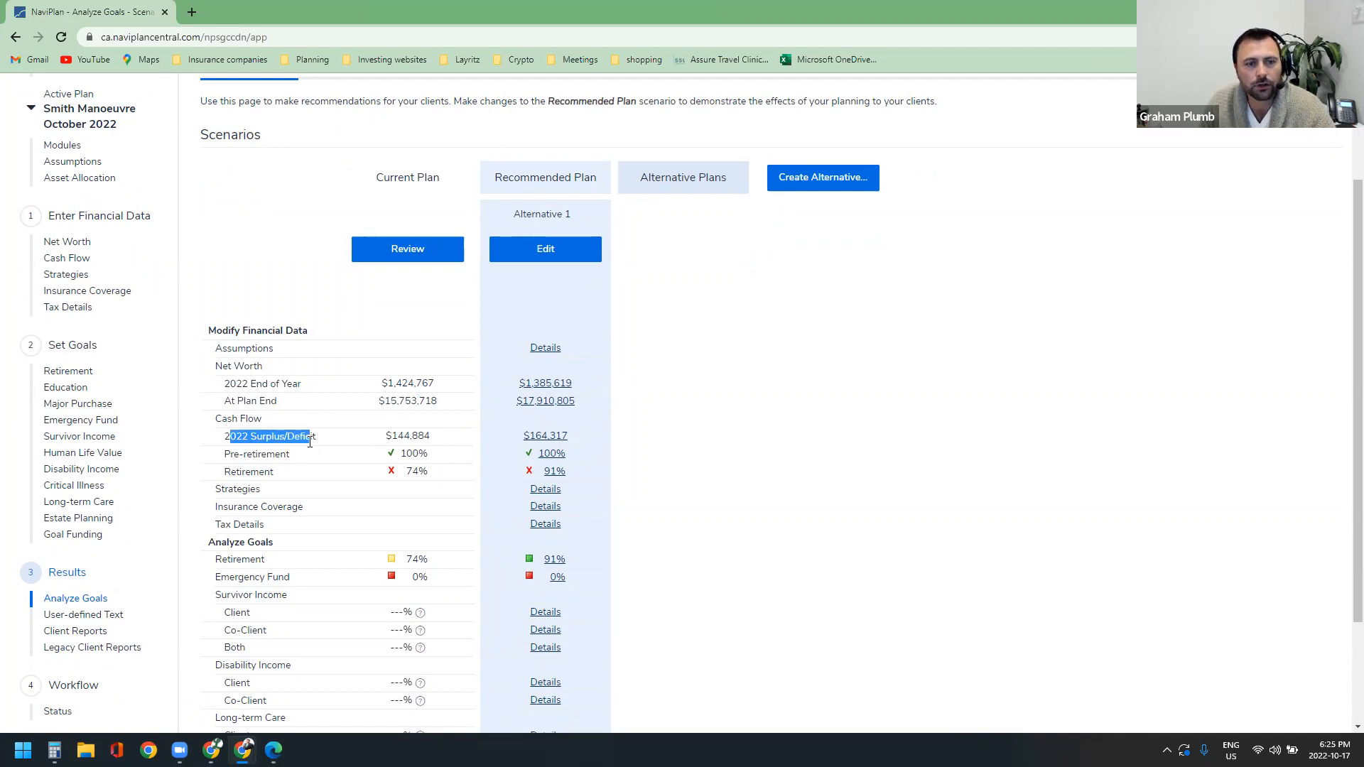
click(405, 435)
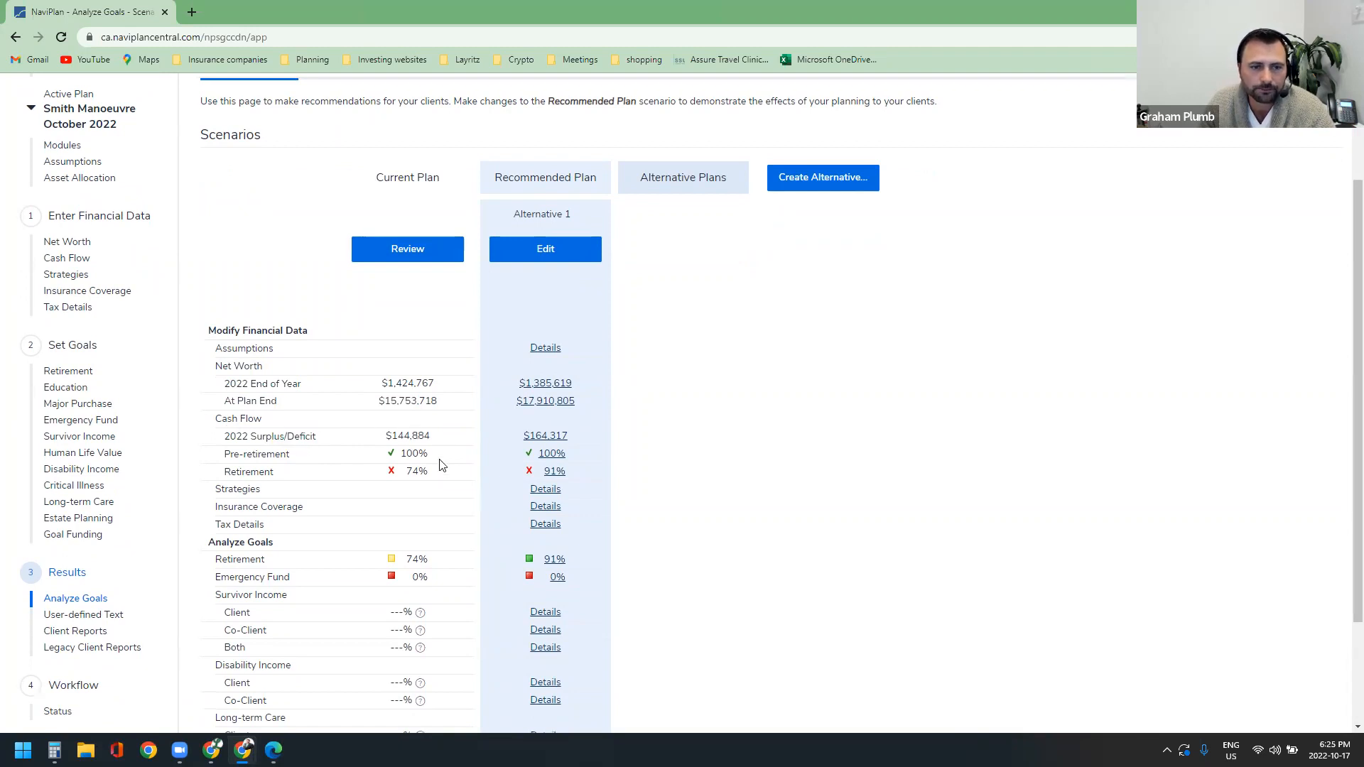
drag(231, 472, 260, 472)
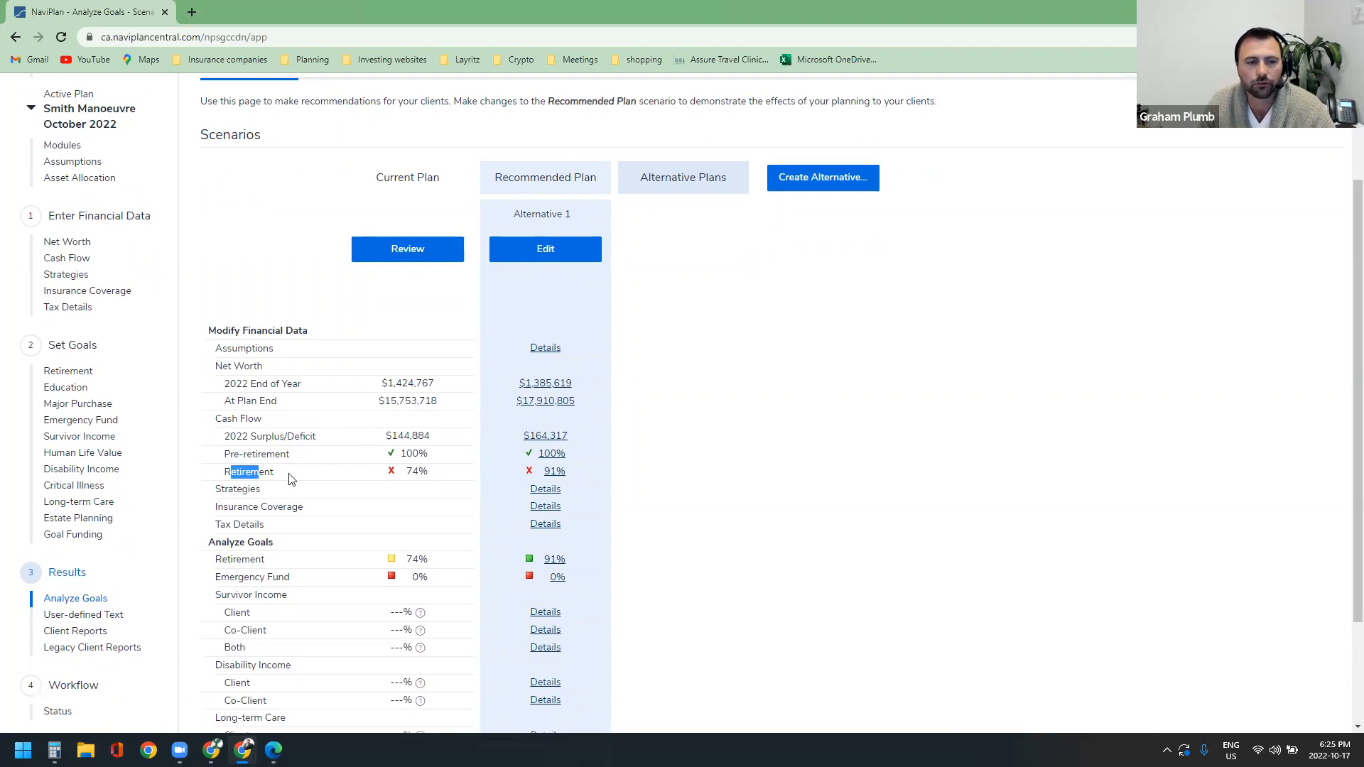
click(421, 474)
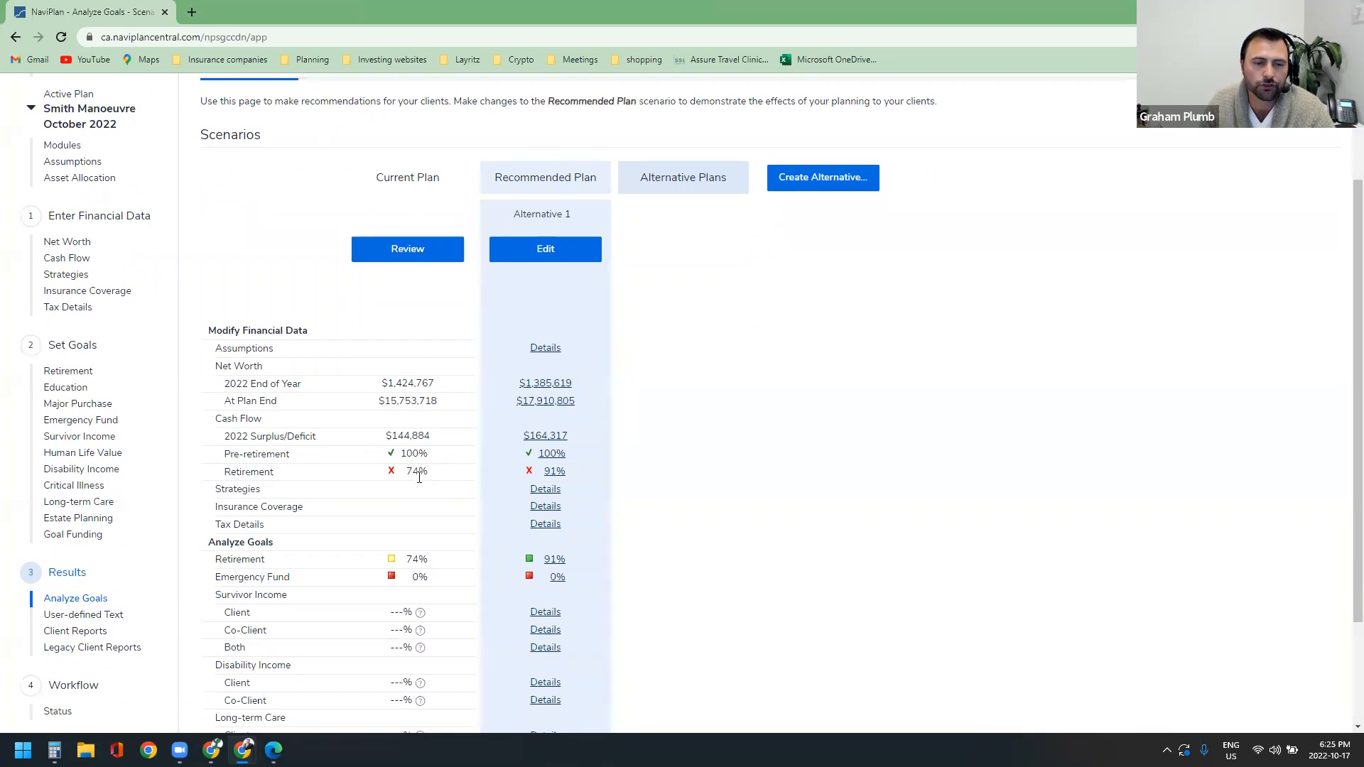
Step: Open the current plan scenario for review and calculate all of its goals
click(416, 250)
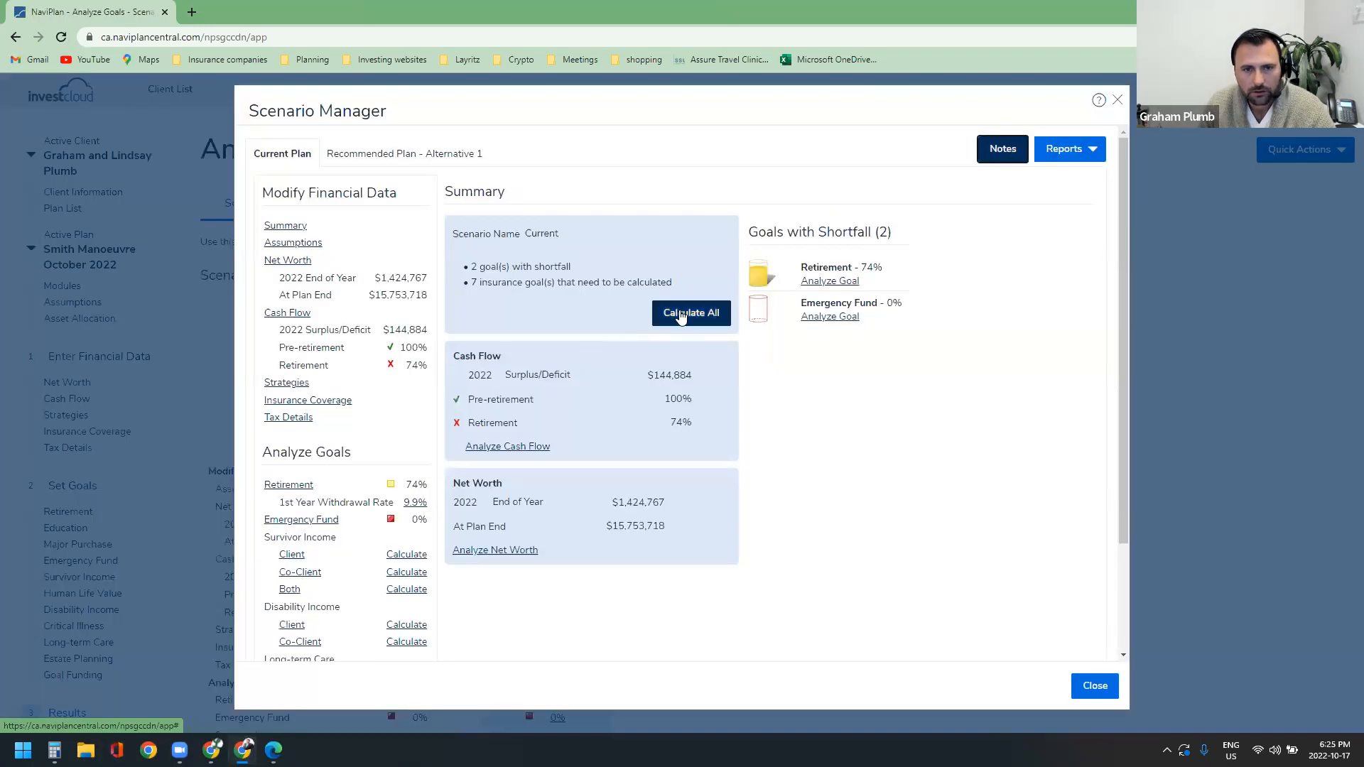
click(680, 317)
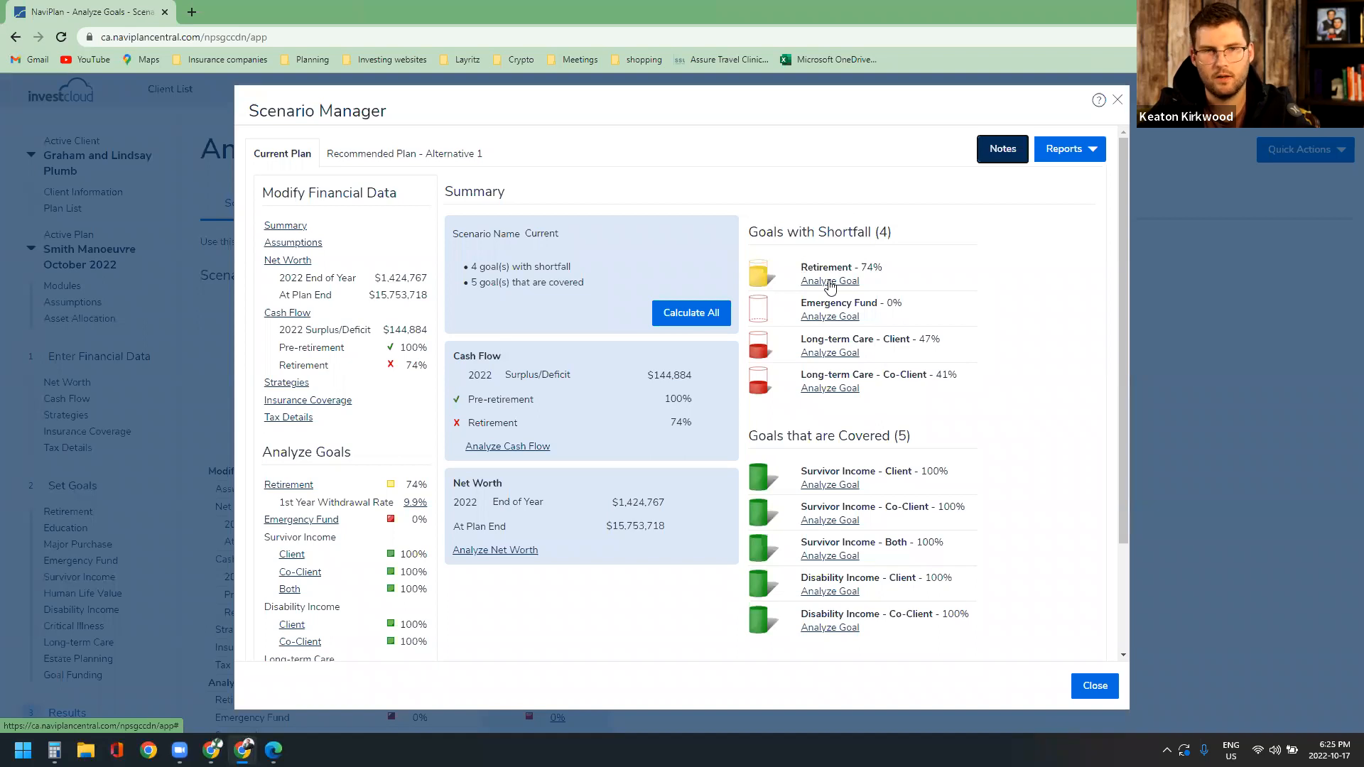
Step: Show the current plan's cash flow surplus/deficit chart for all years
click(286, 313)
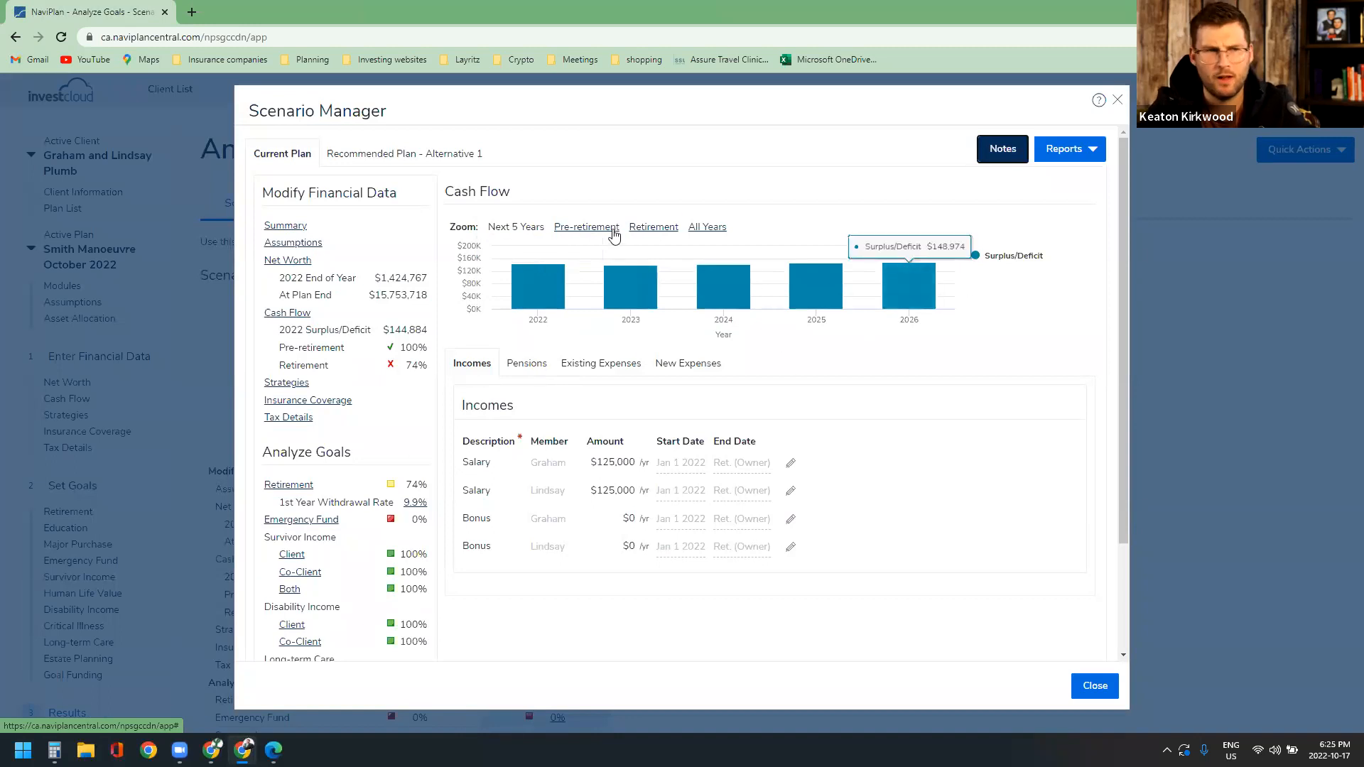
click(694, 227)
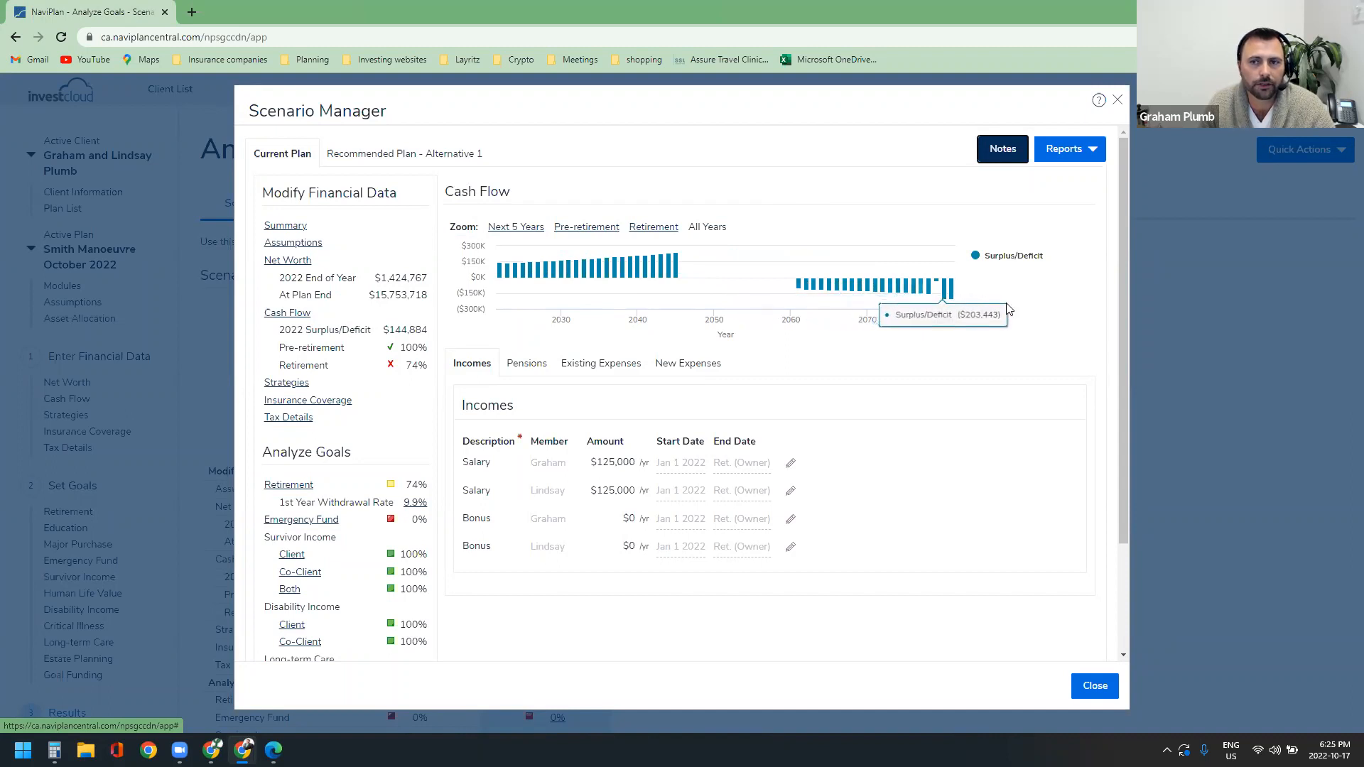
mouse_move(689, 108)
mouse_down()
mouse_move(680, 118)
mouse_move(713, 115)
mouse_up()
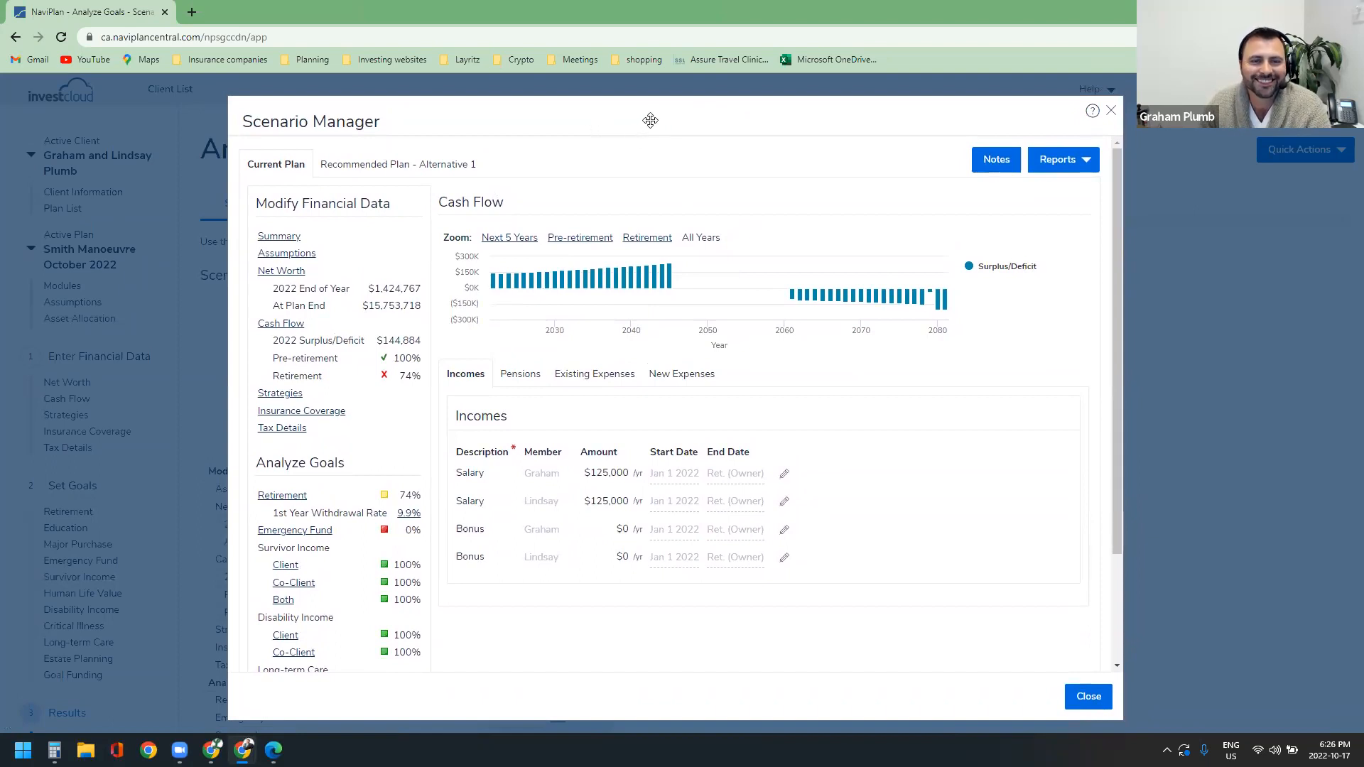
Step: Close the scenario review and look over the net worth liabilities and real estate sections
click(1088, 697)
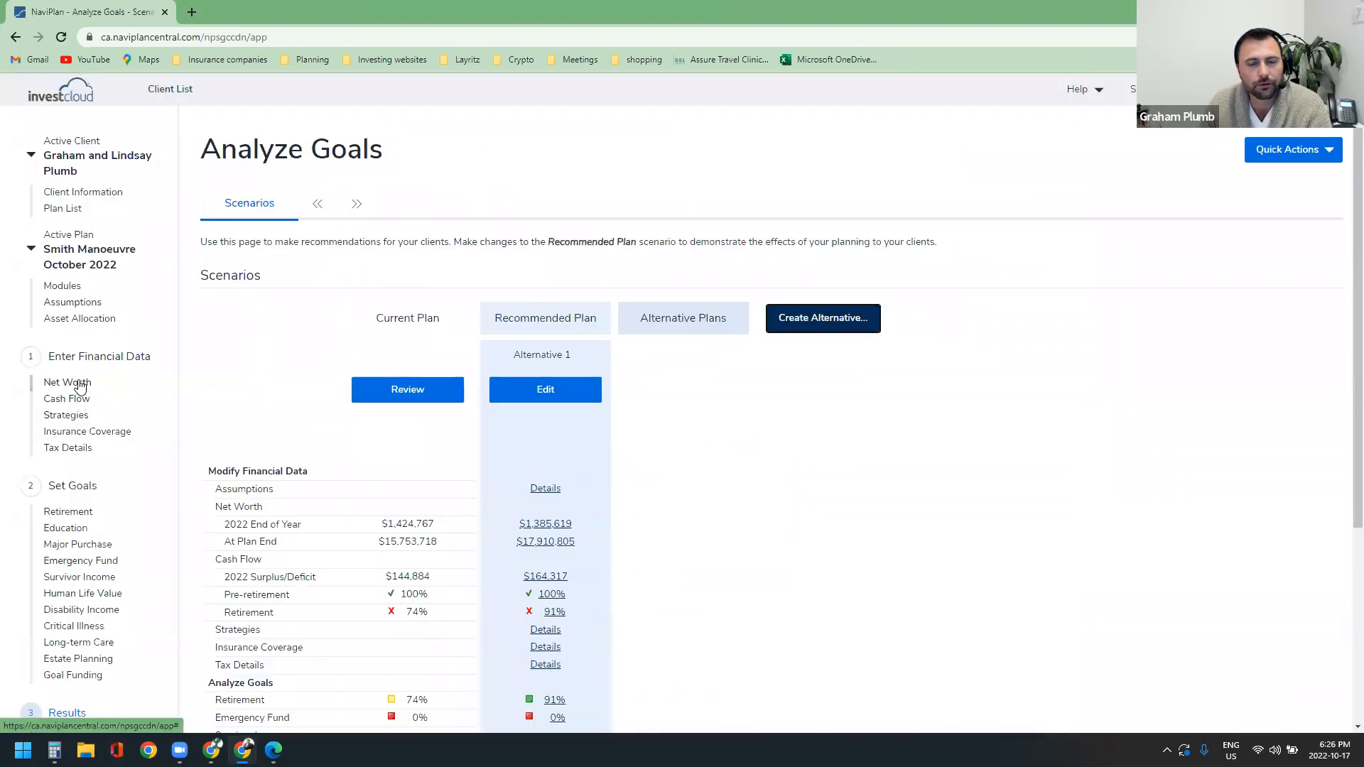
click(79, 384)
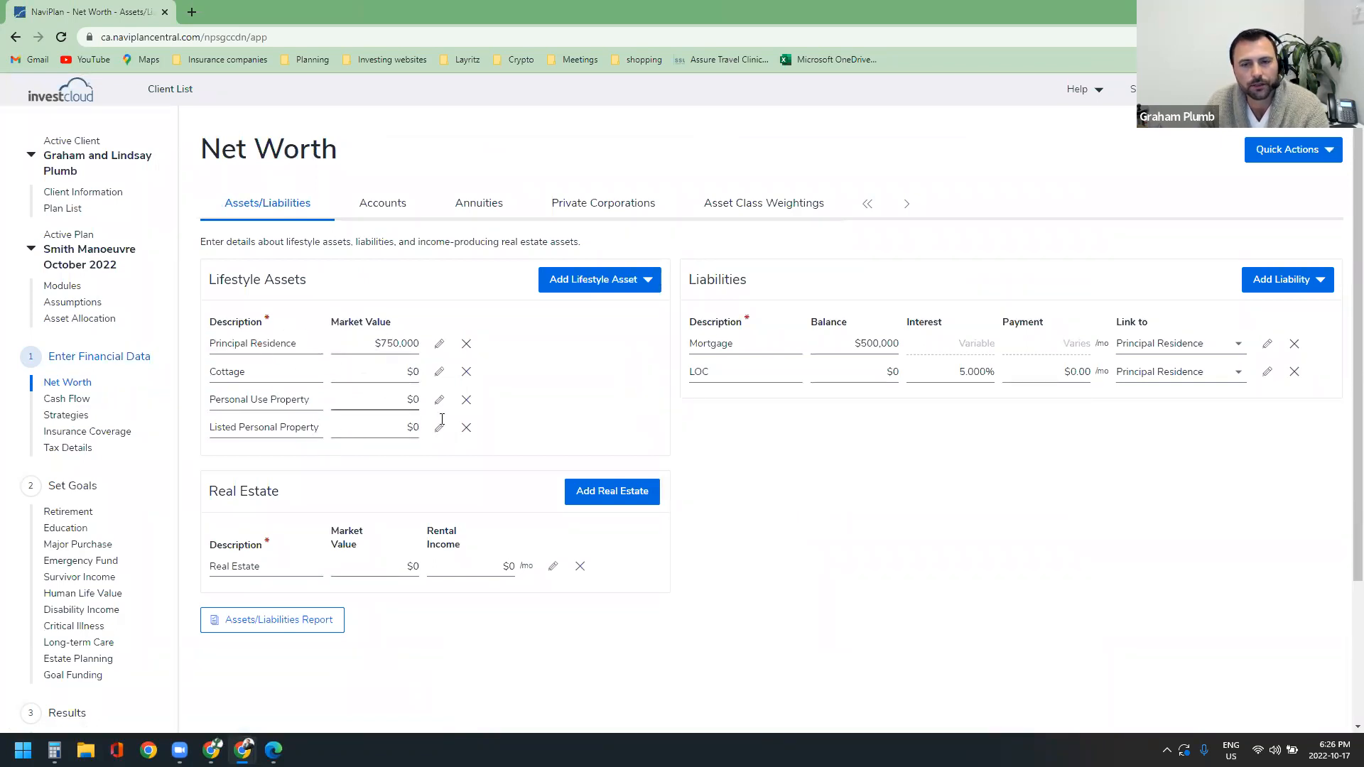
drag(707, 281, 732, 281)
click(737, 280)
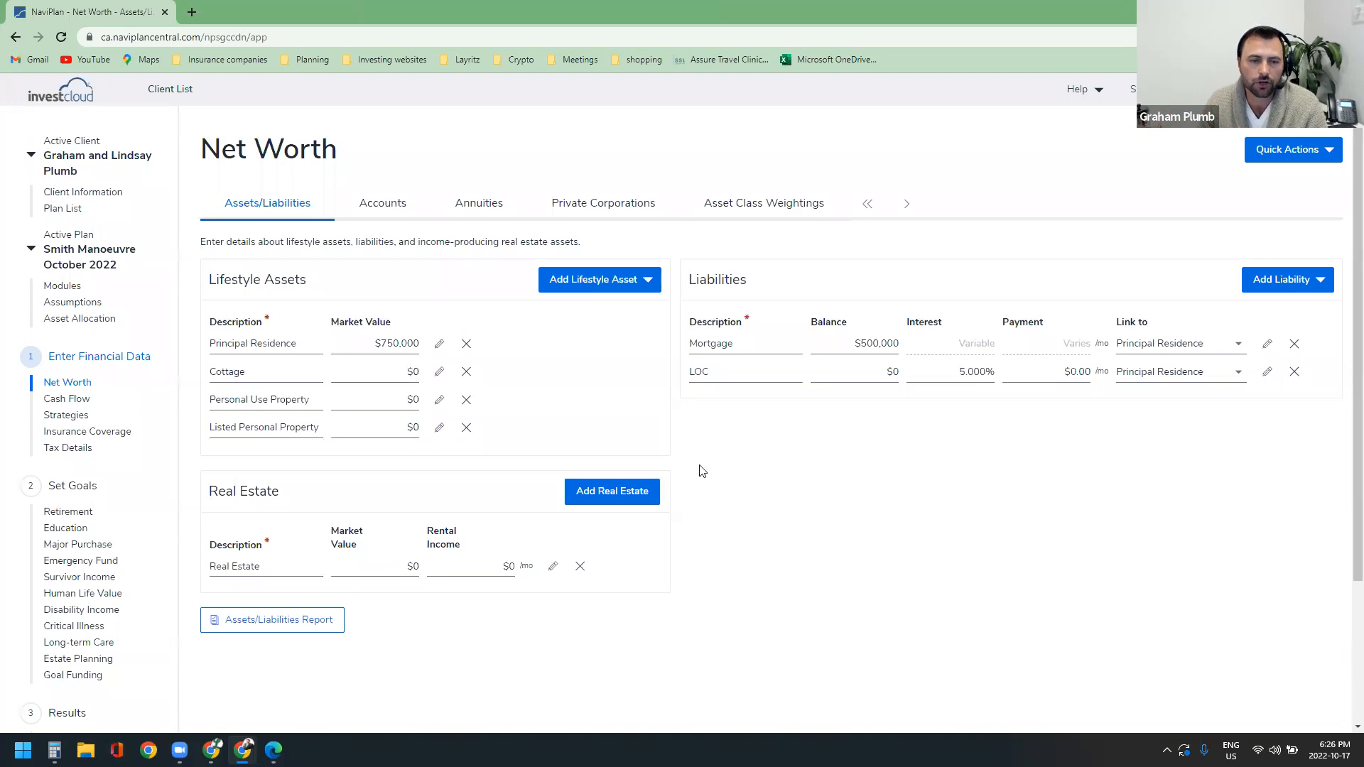
triple_click(253, 493)
click(326, 495)
Step: Open the existing real estate entry's details, check its owner choices and set the CCA rate to 4%
click(553, 566)
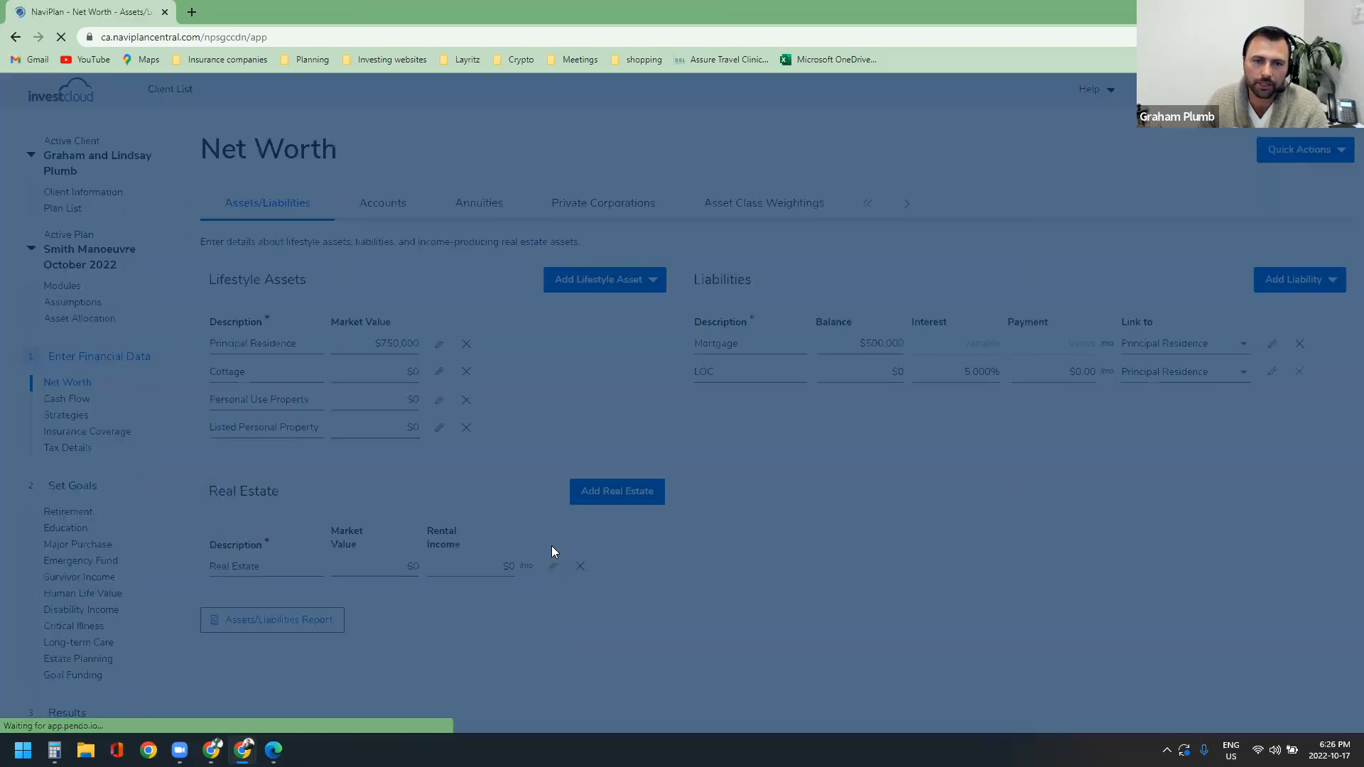
click(496, 208)
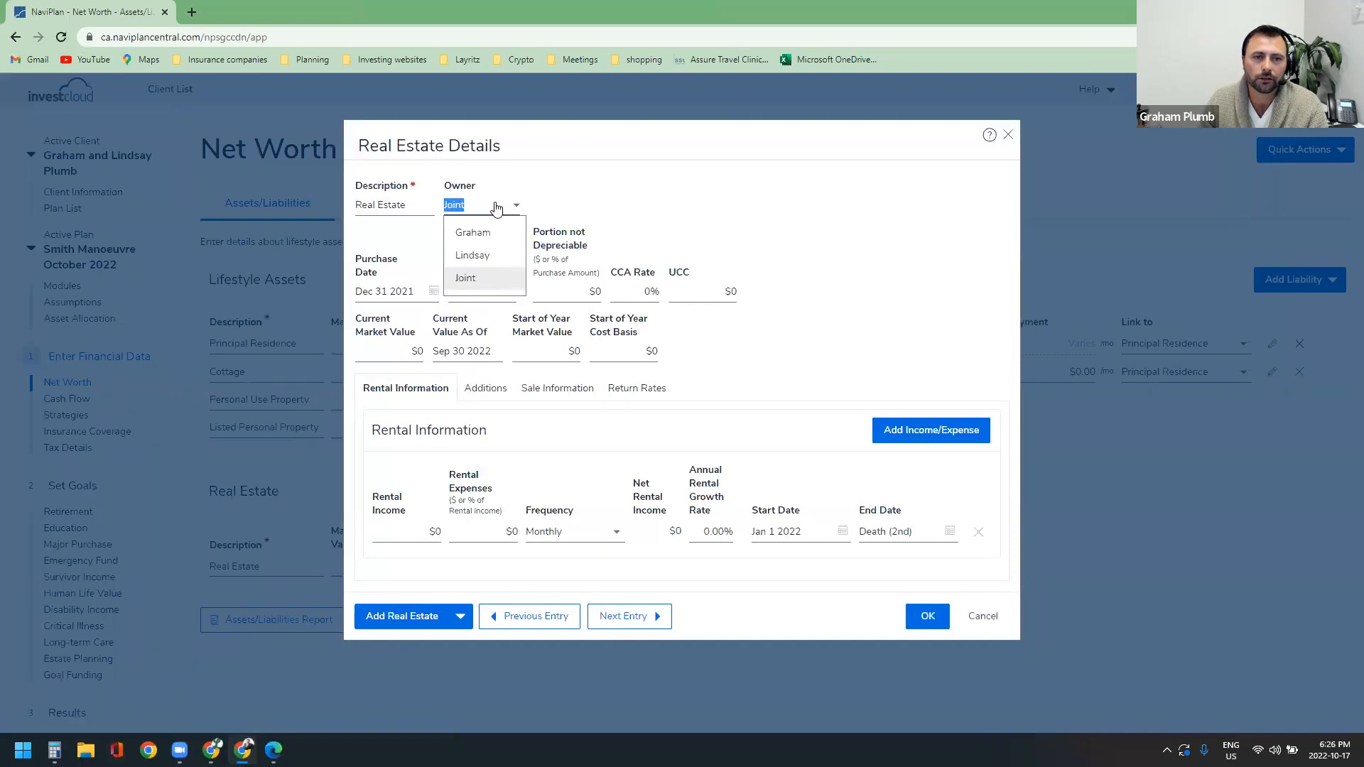
click(497, 208)
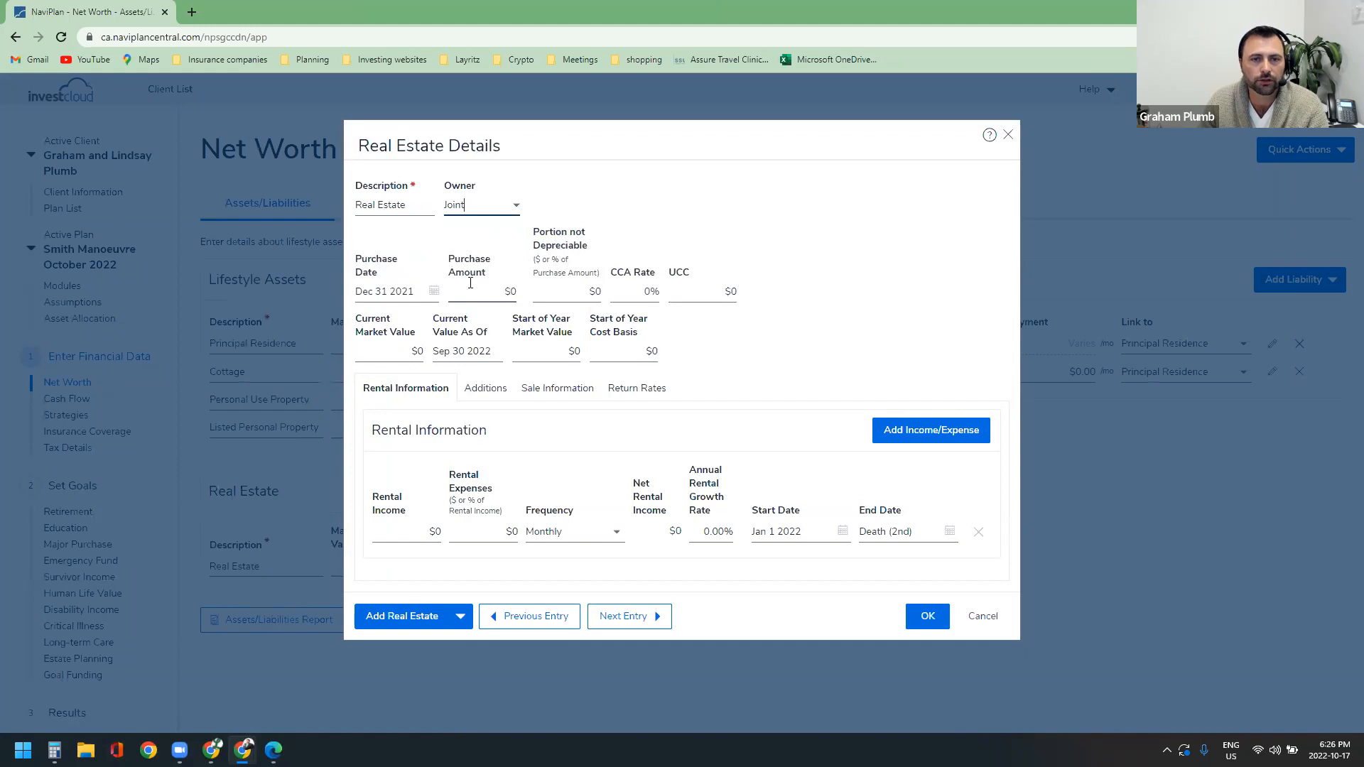
click(635, 292)
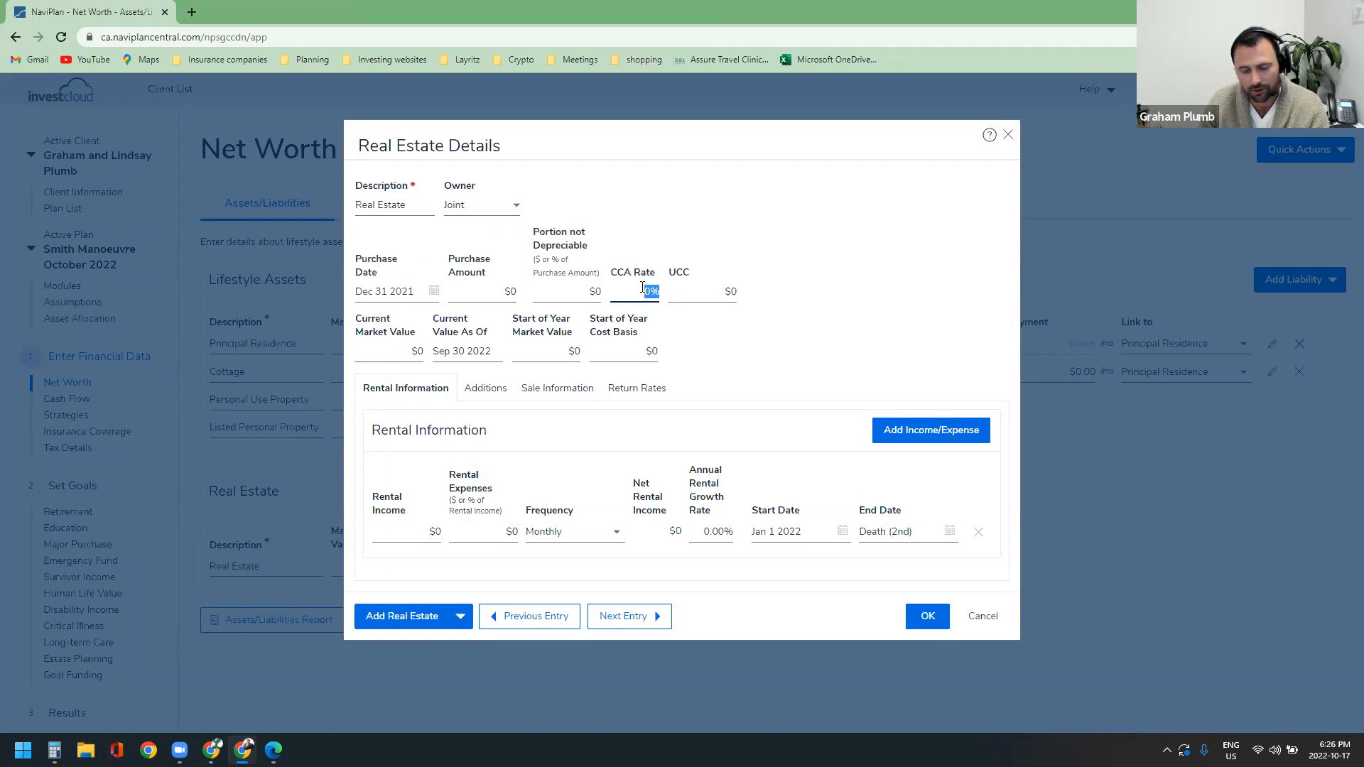
text(4)
click(679, 221)
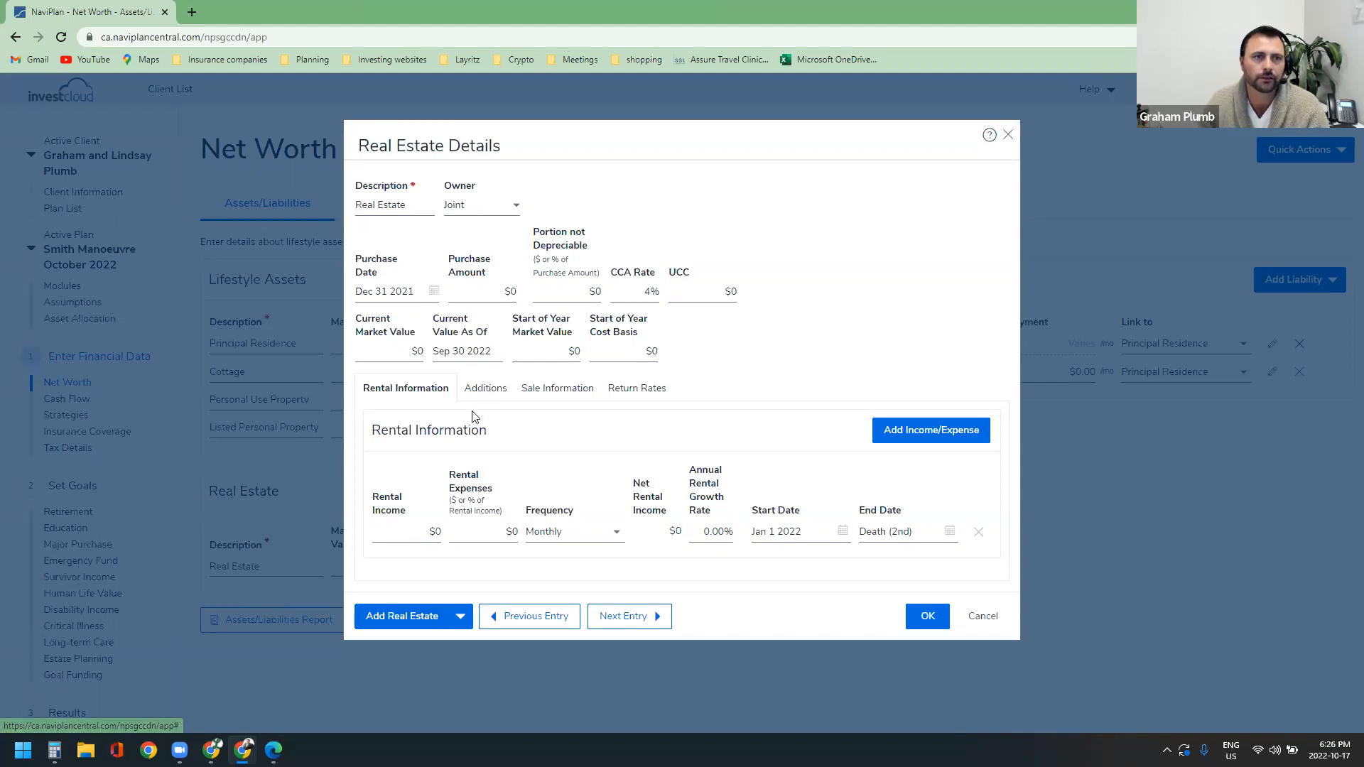
Step: Enter monthly rental income of $2,500, rental expenses of $200 and an annual rental growth rate of 3% for the real estate
click(405, 534)
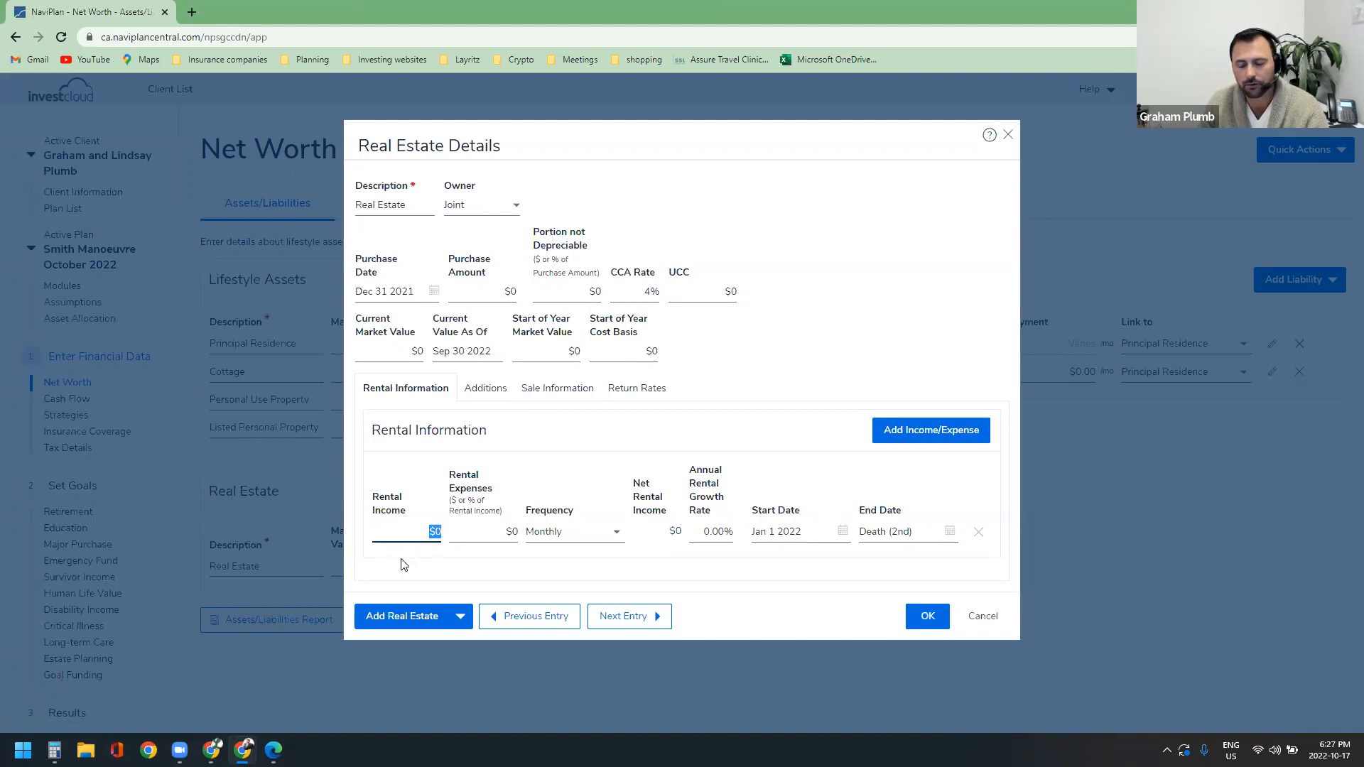
text(15)
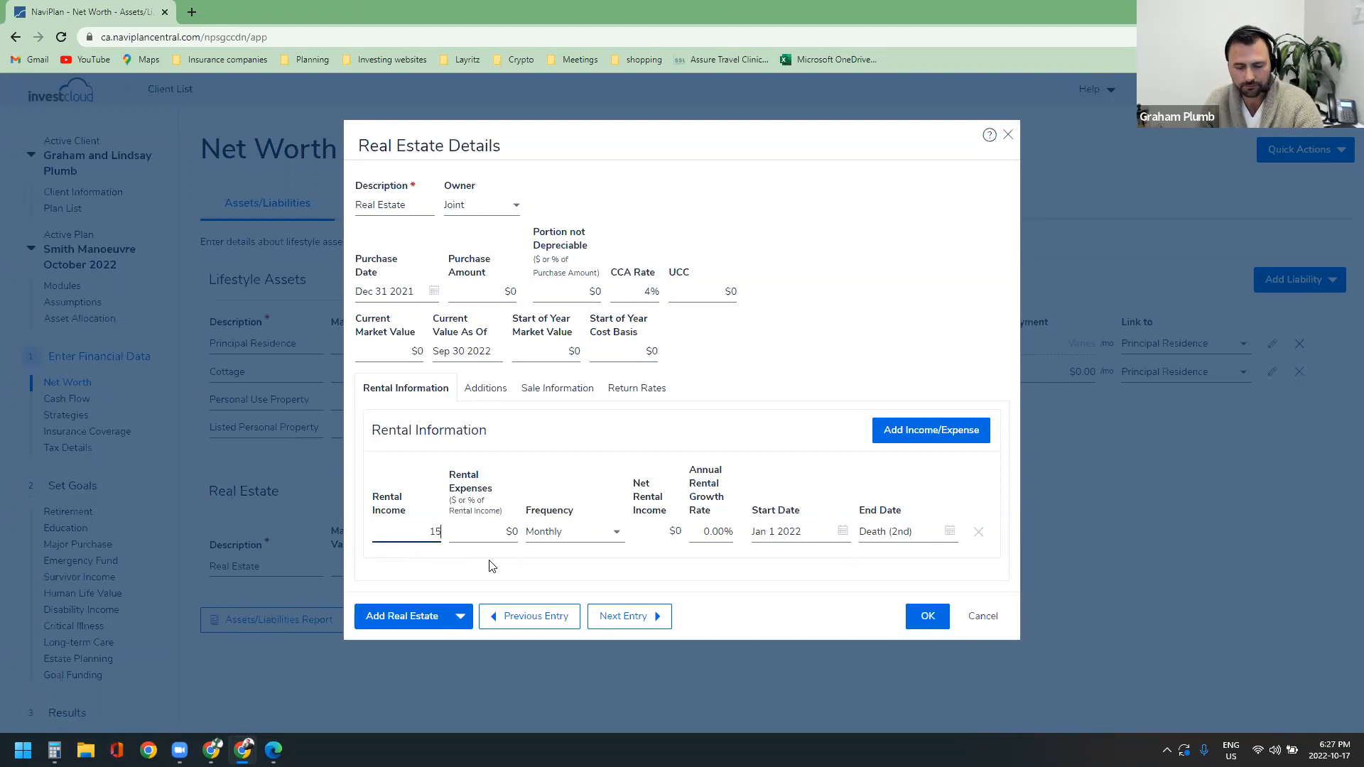
text(25000)
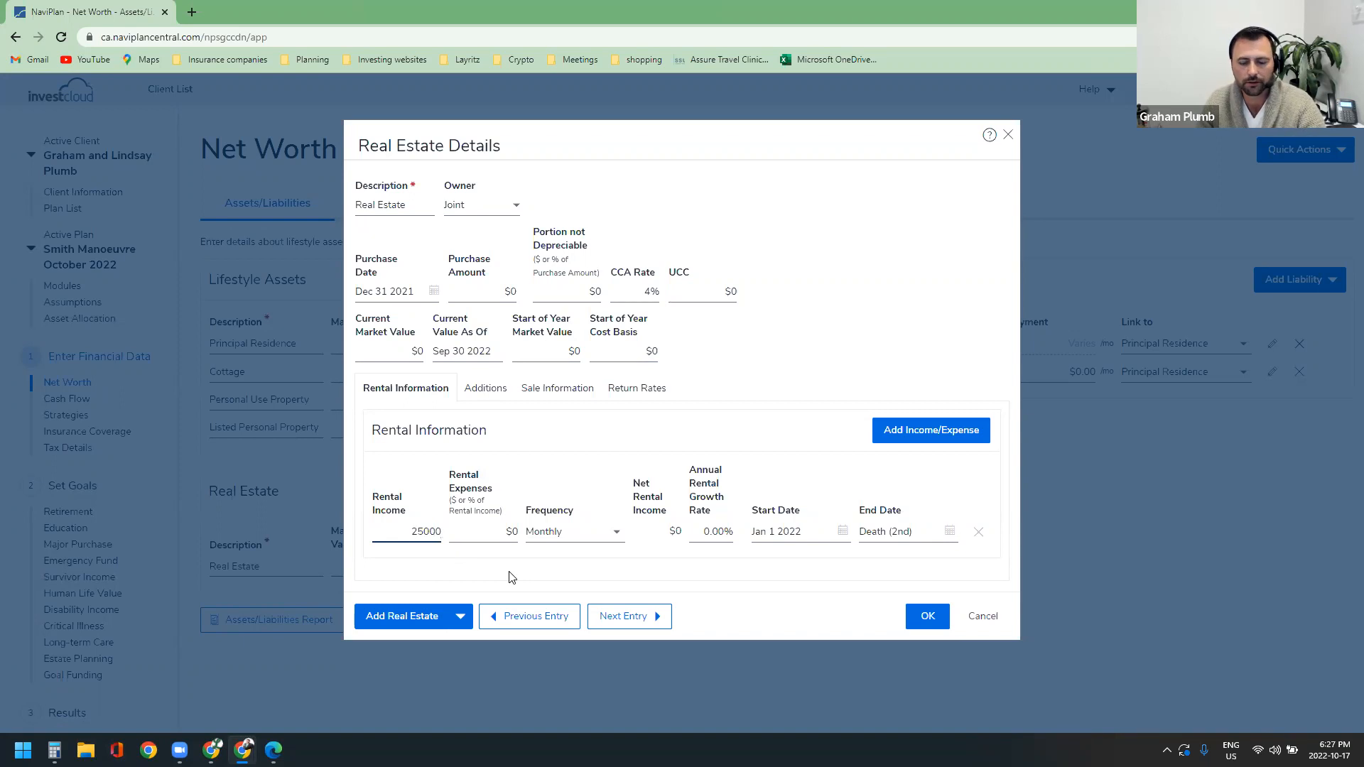
key(Return)
click(497, 544)
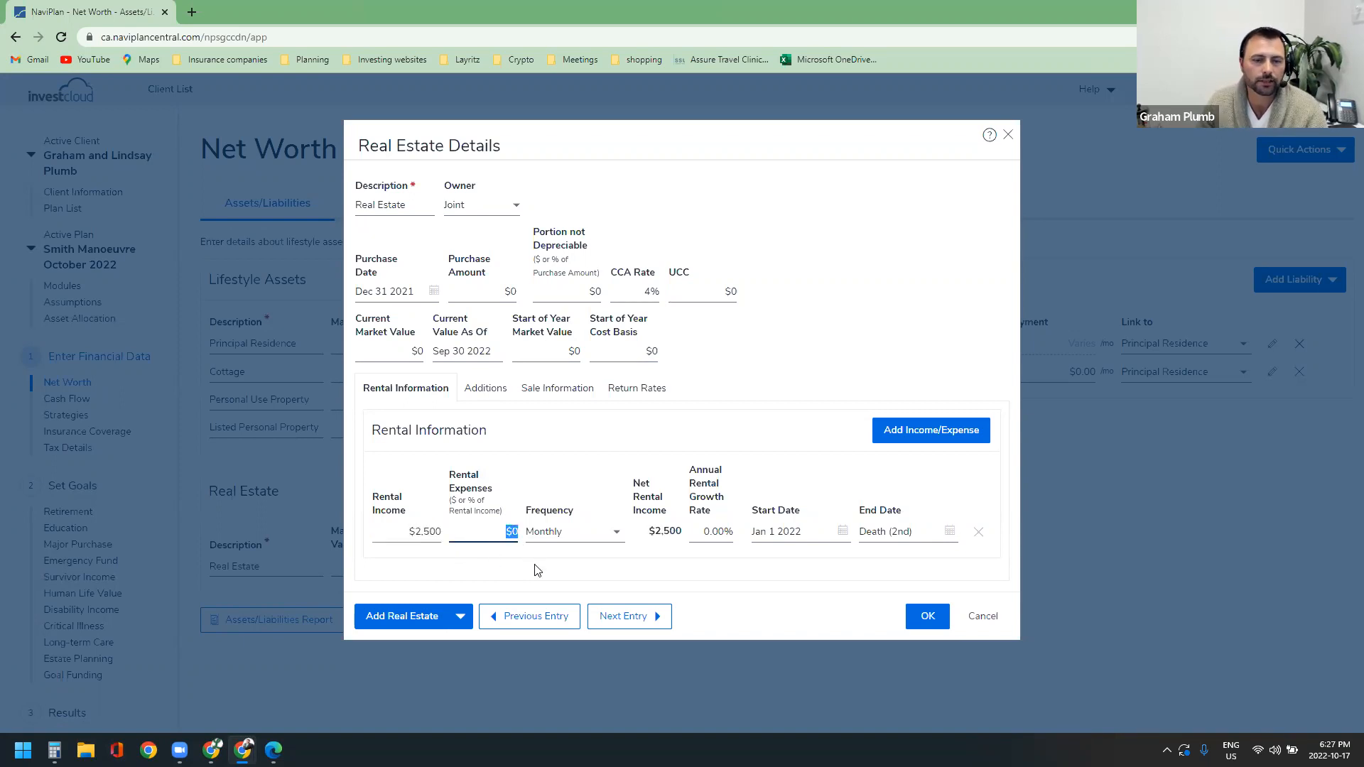
text(200)
key(Return)
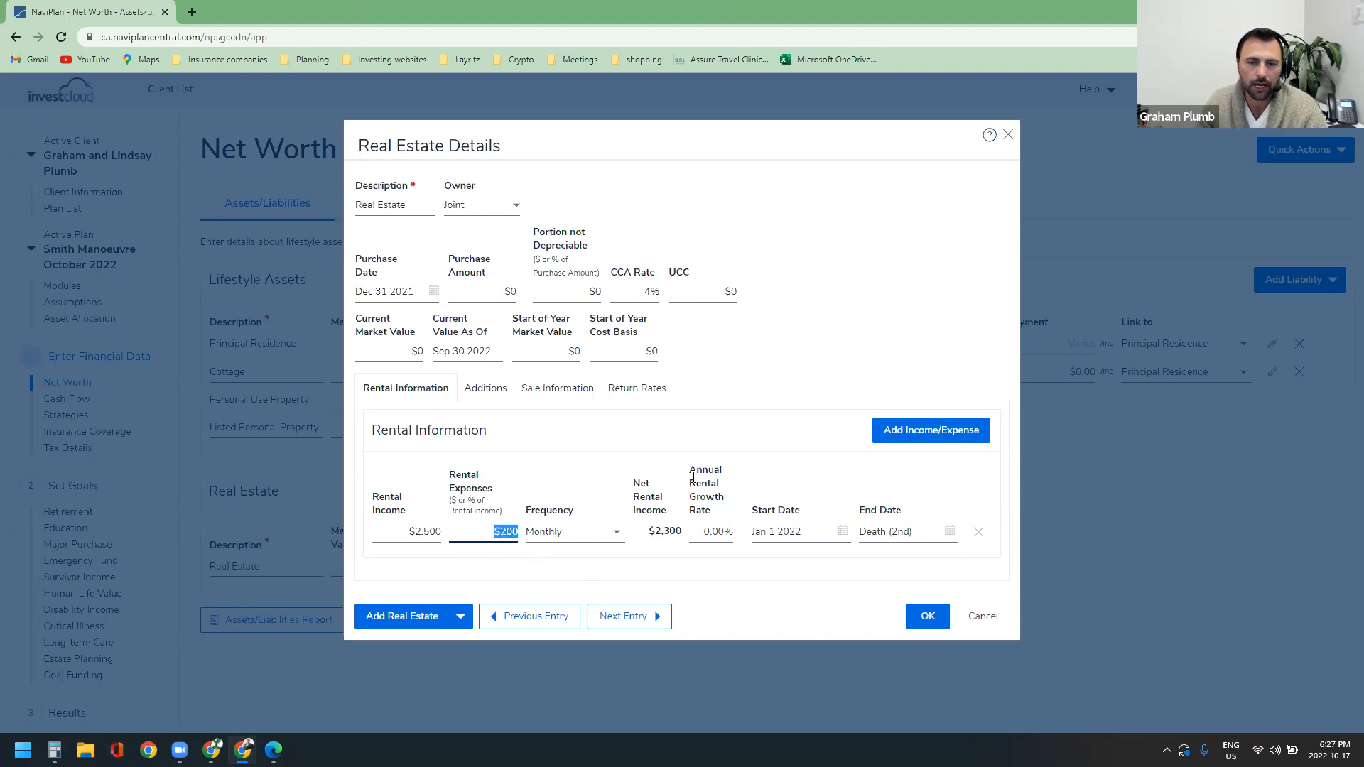
click(710, 531)
text(3)
key(Return)
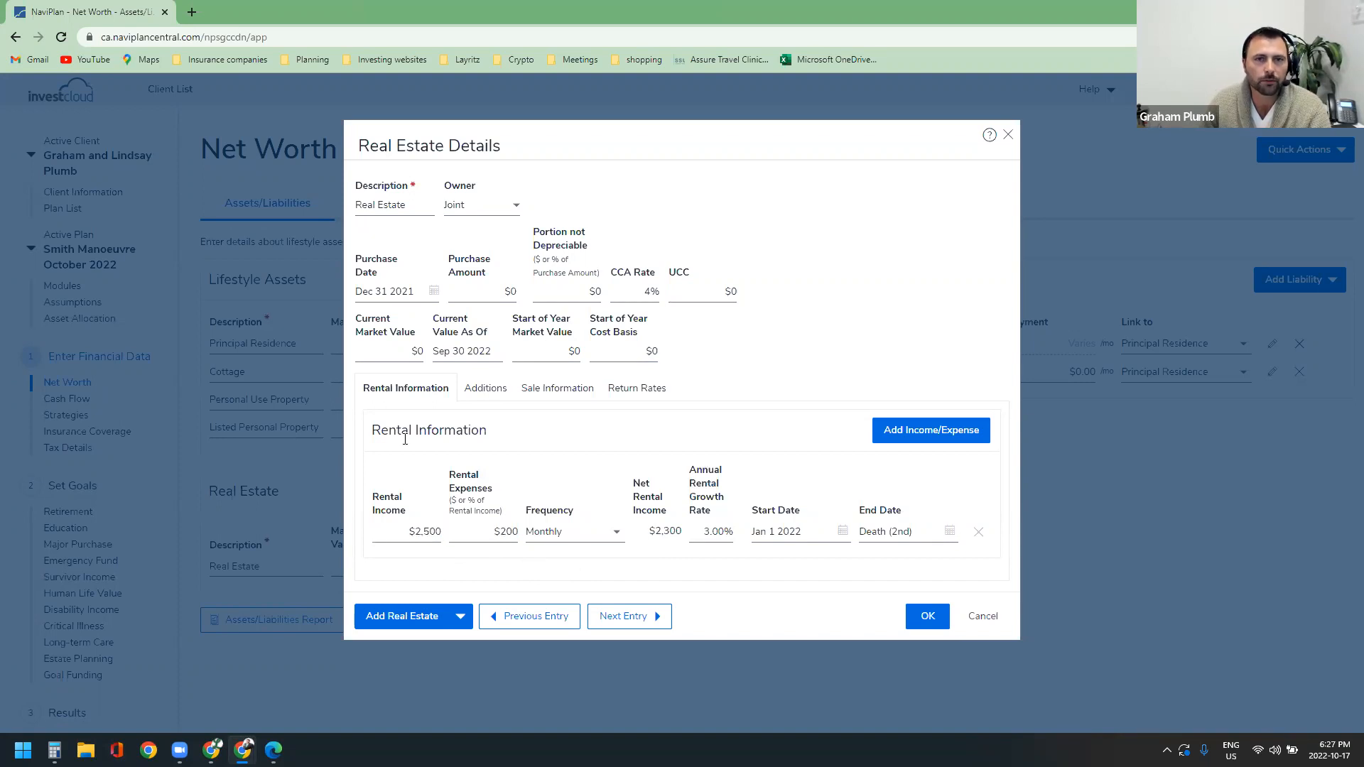
Step: Change the real estate's rental expenses to 15% of rental income
click(506, 530)
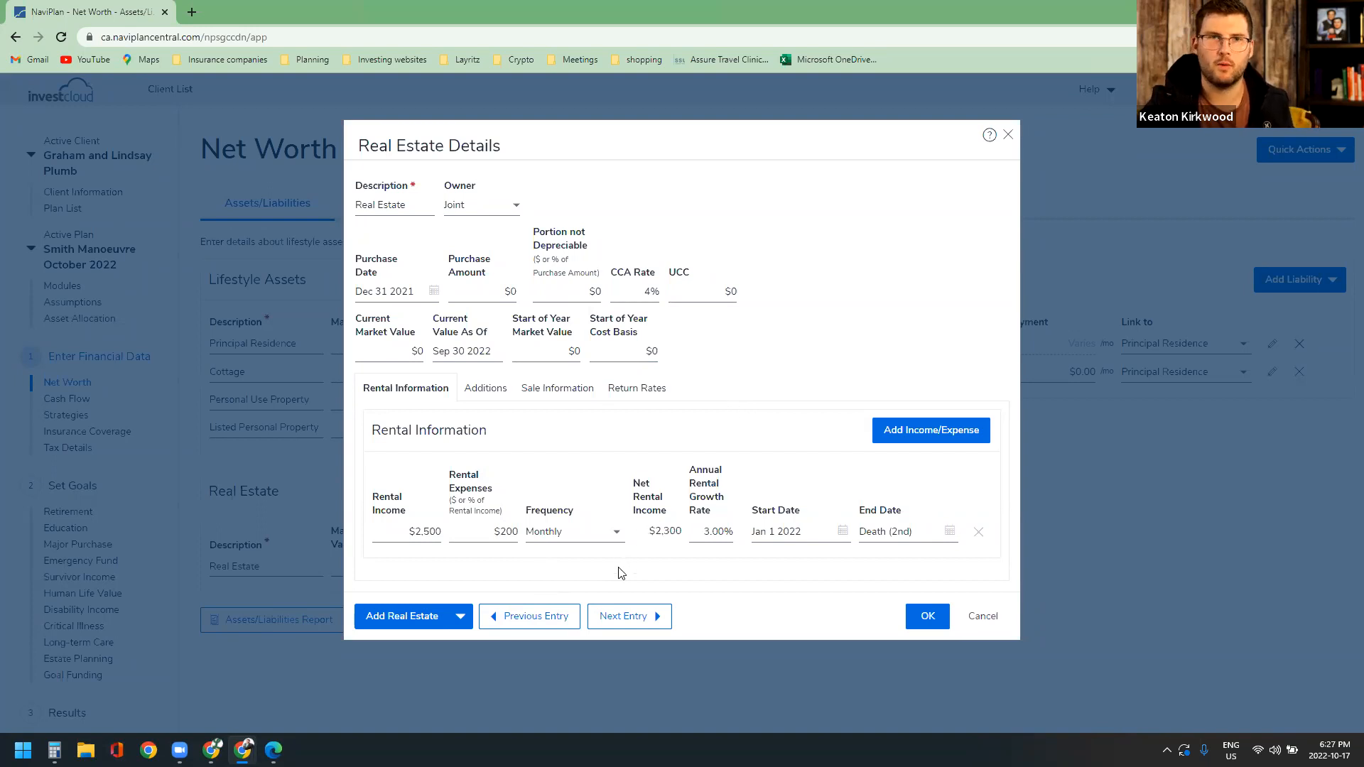
key(shift+Tab)
click(648, 569)
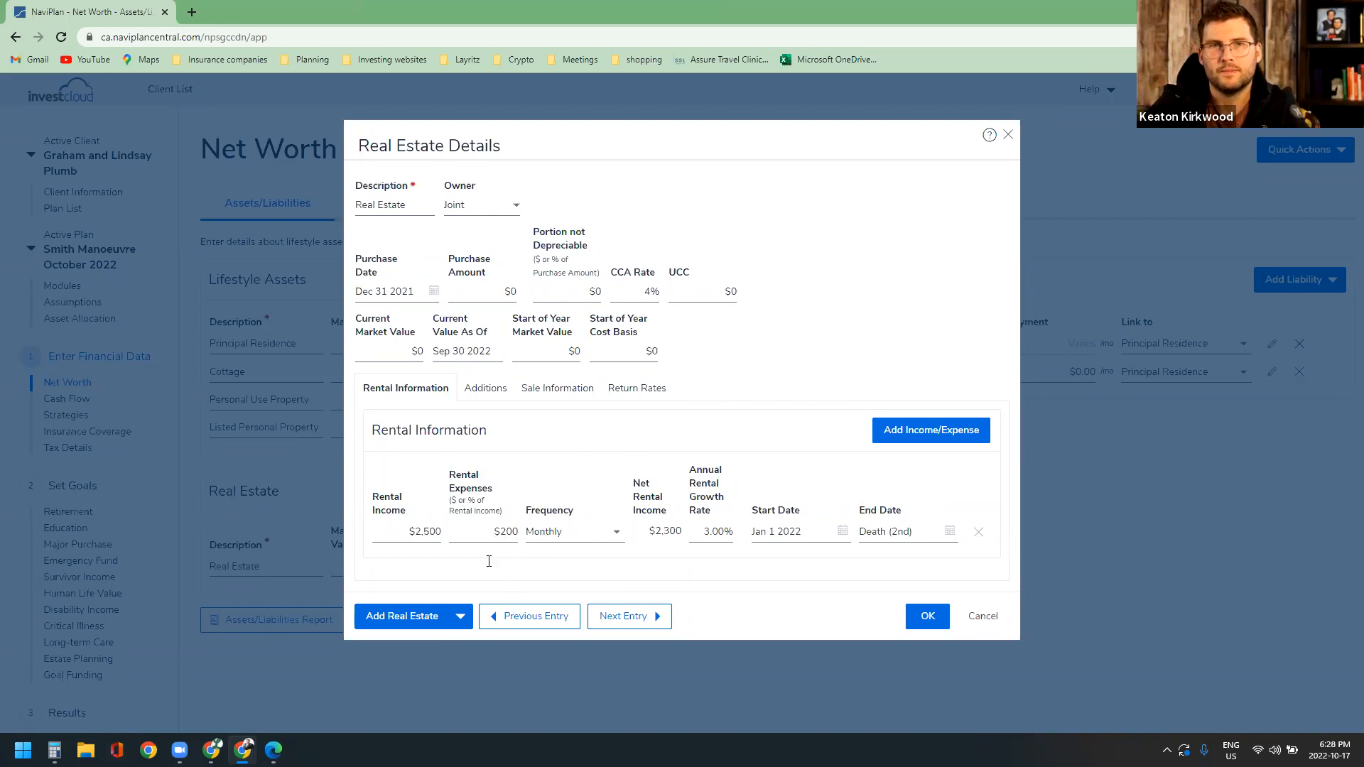
click(508, 533)
double_click(508, 533)
text(15.00%)
key(Return)
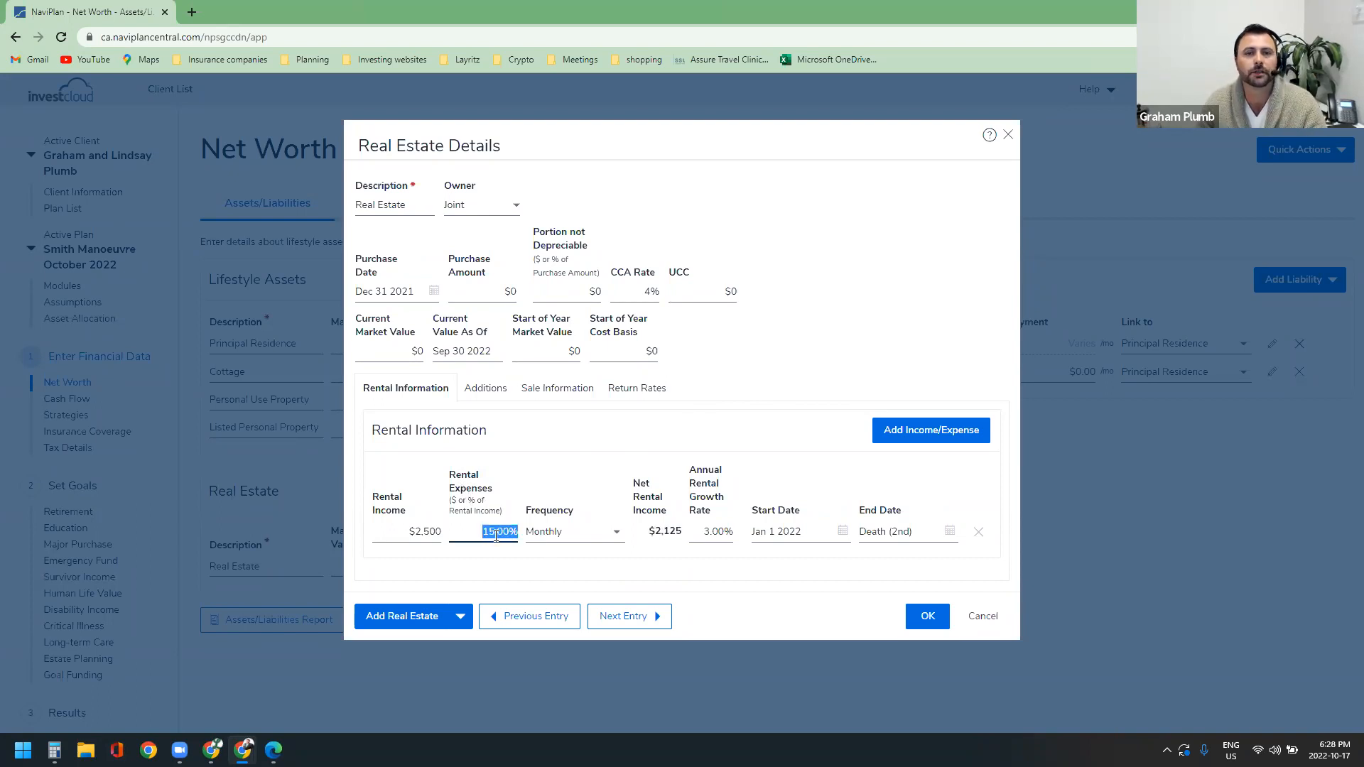
Step: Check the sale option and installment sale details for the real estate entry
click(390, 503)
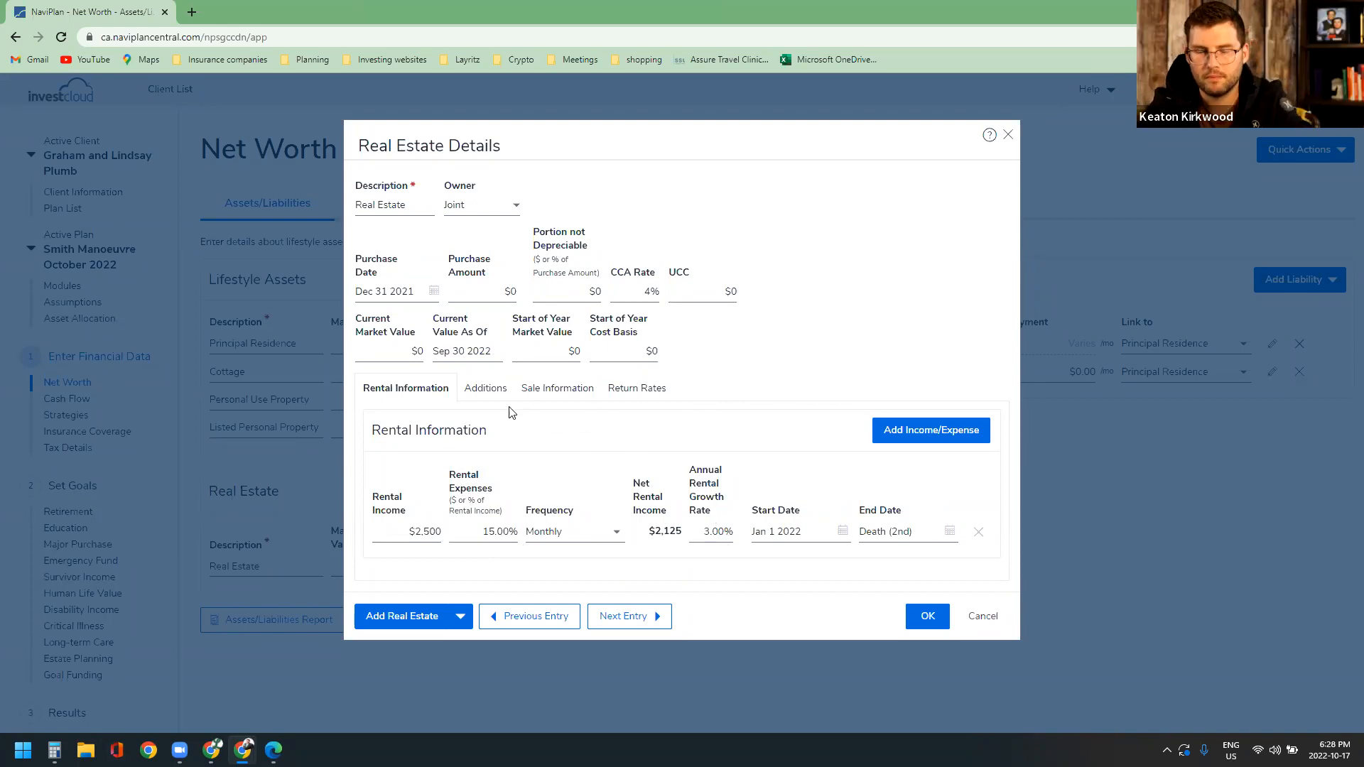
click(546, 389)
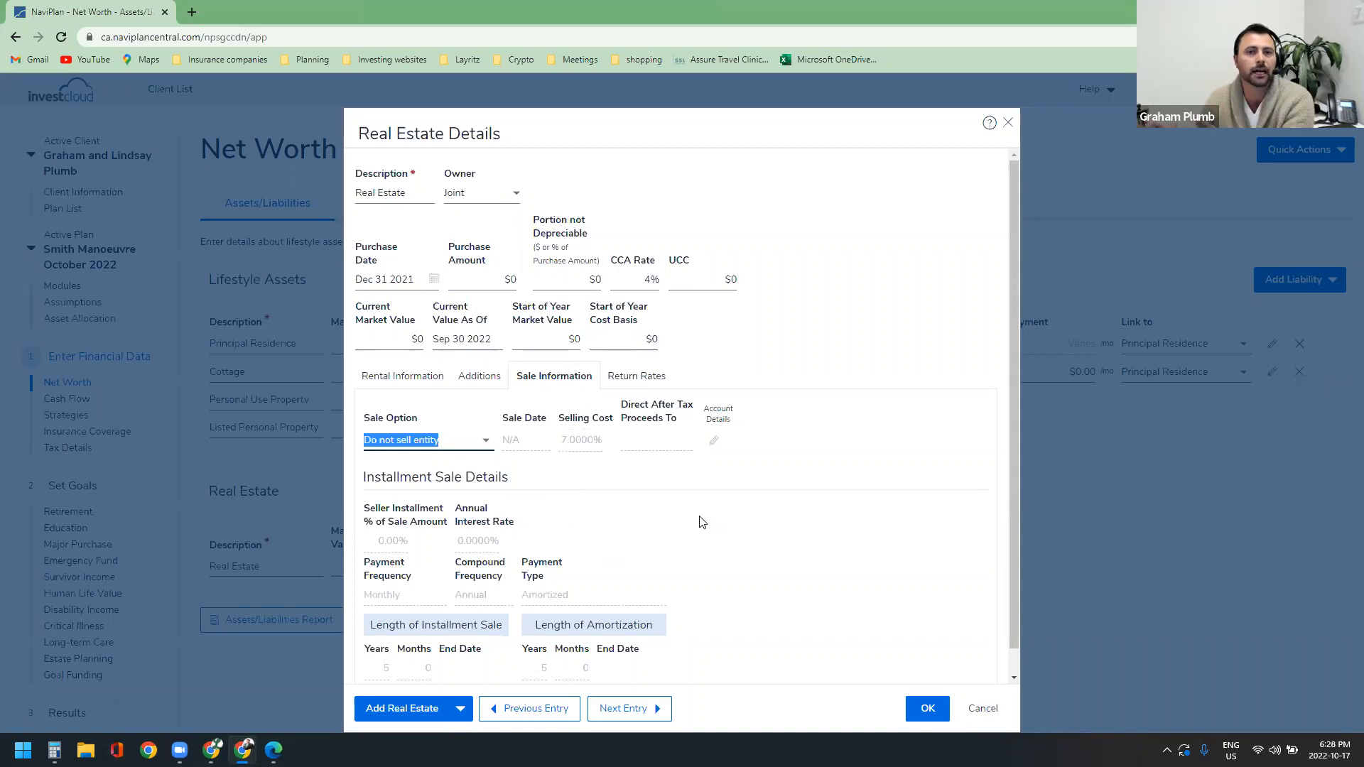
click(739, 493)
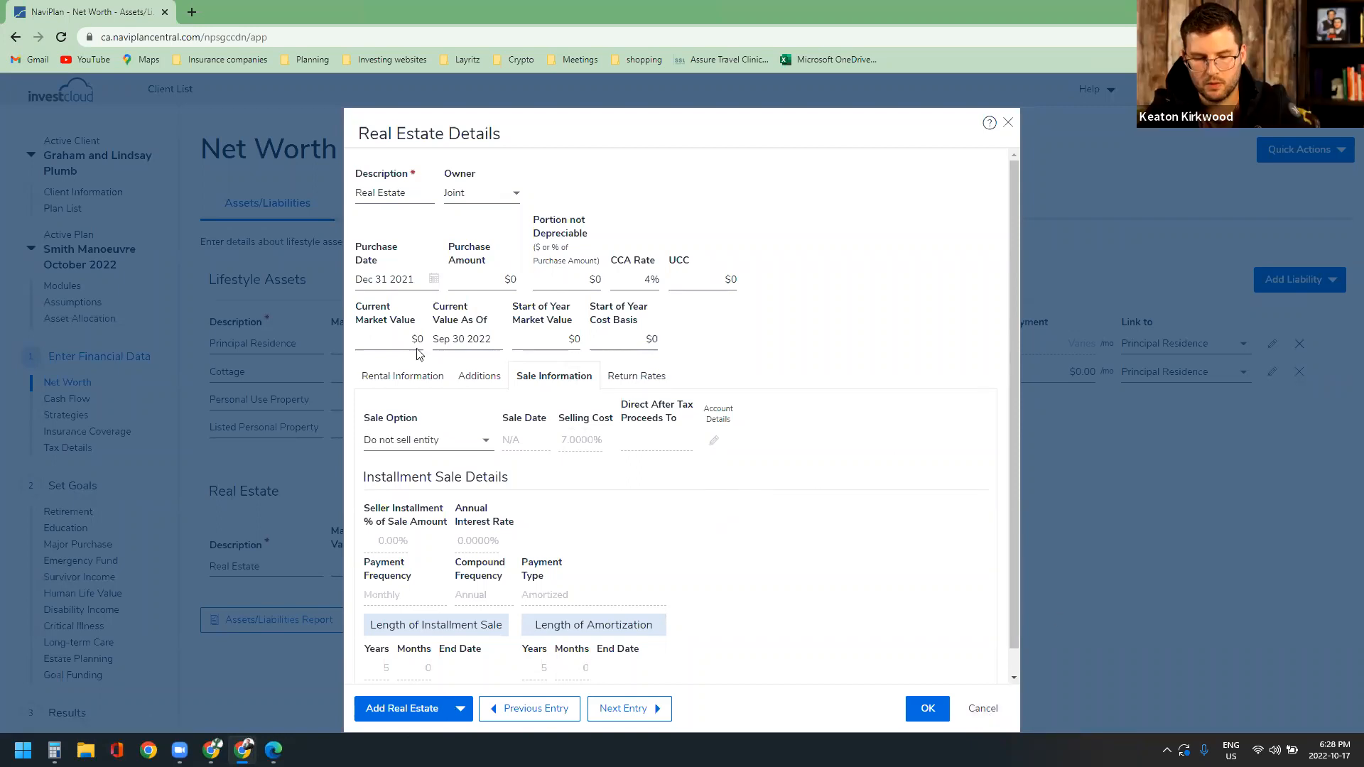
Step: Reset the rental income, expenses and growth rate to 0 and discard the real estate edits
click(406, 377)
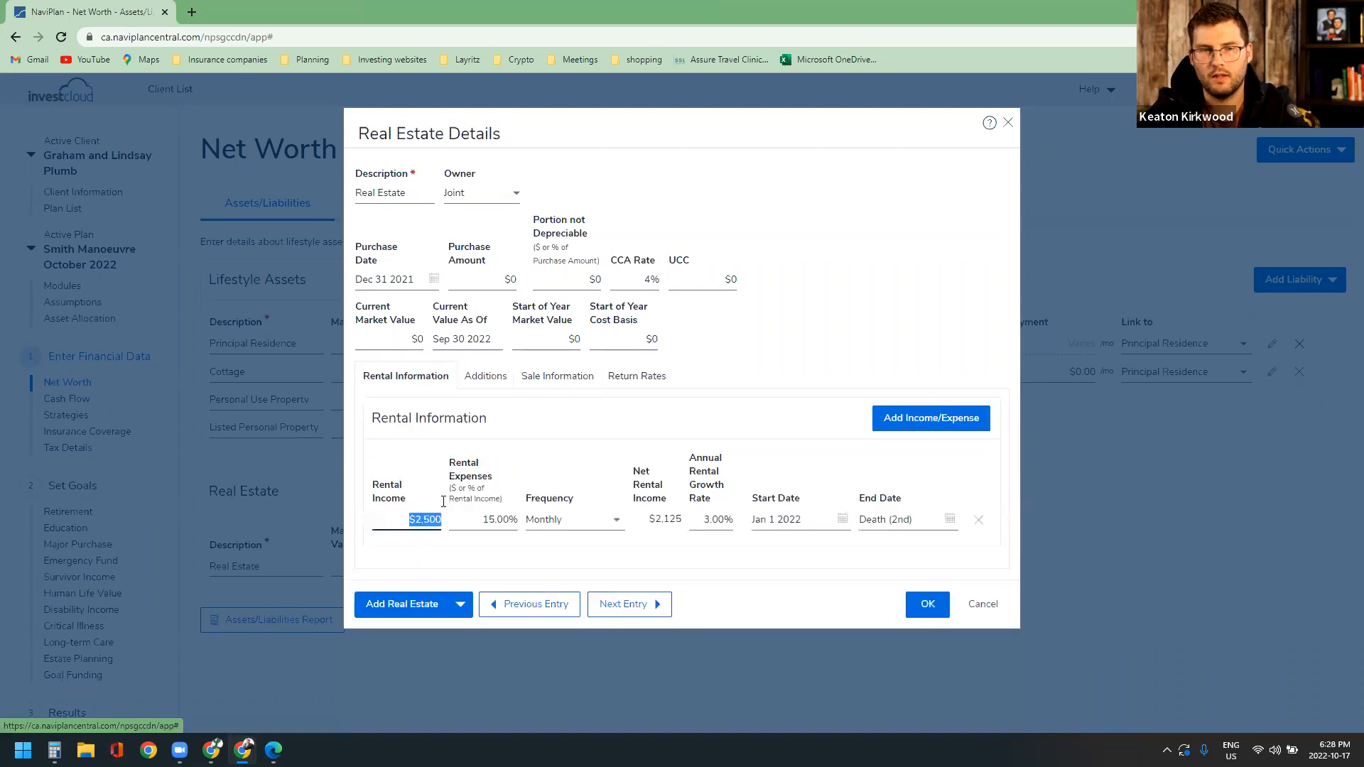
text(0)
click(485, 526)
text(0)
click(710, 519)
text(0)
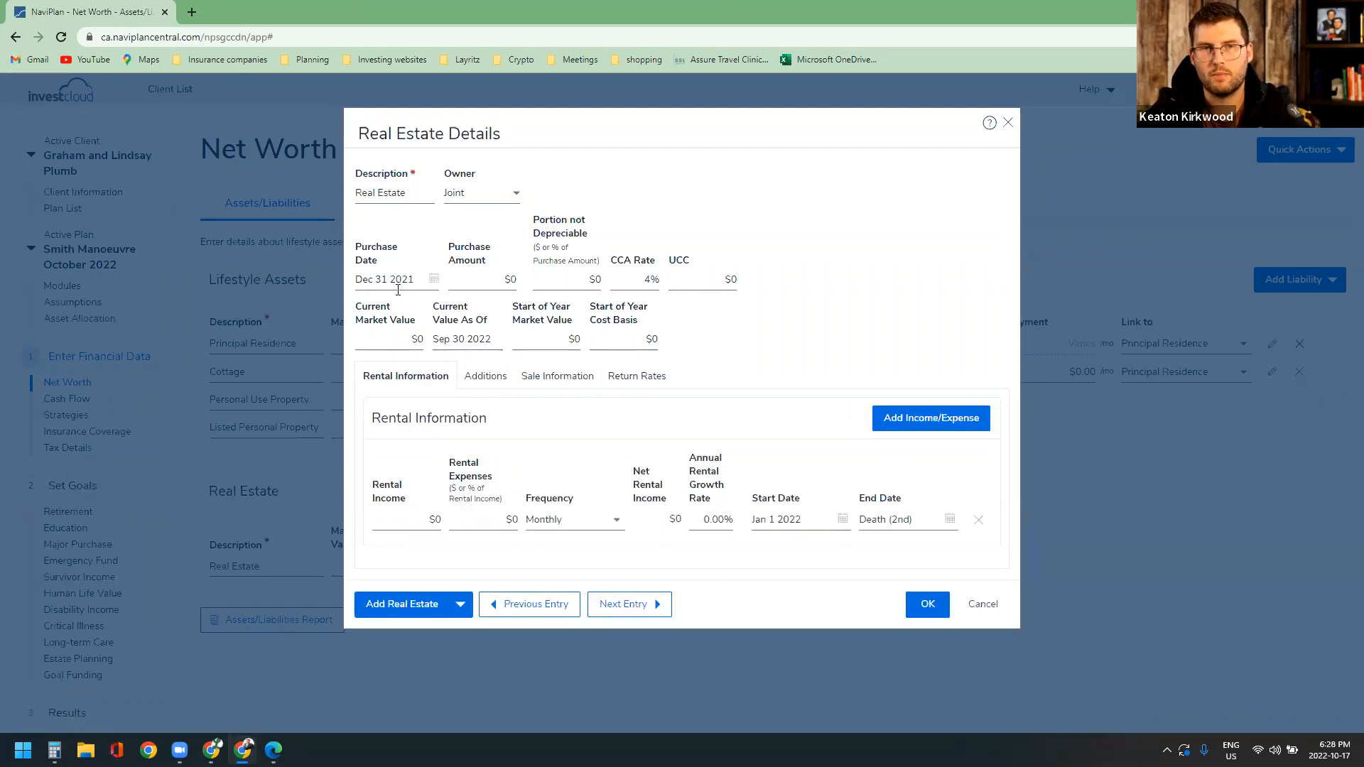
click(980, 608)
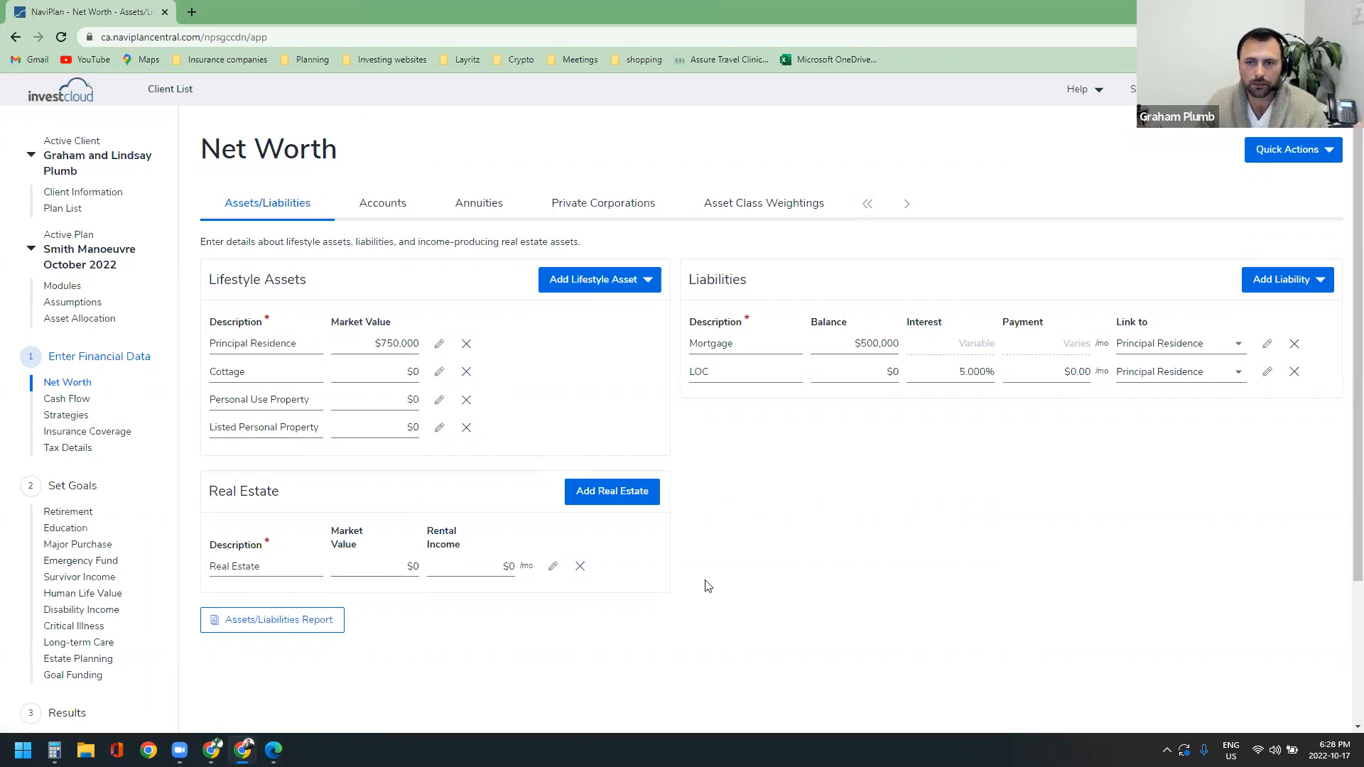
Step: Open the mortgage's details and review its payment type, payment frequency, balance, payment amount and variable interest rate
click(1266, 346)
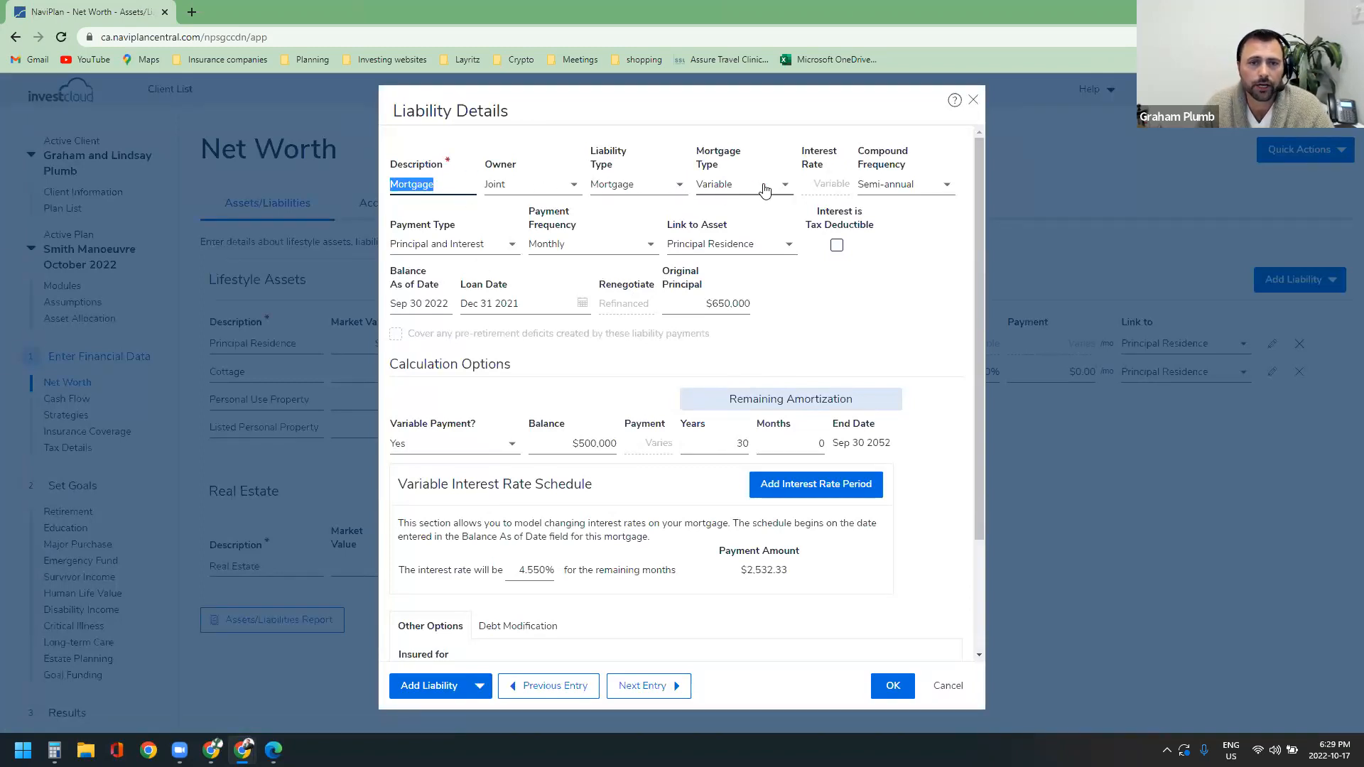
click(508, 245)
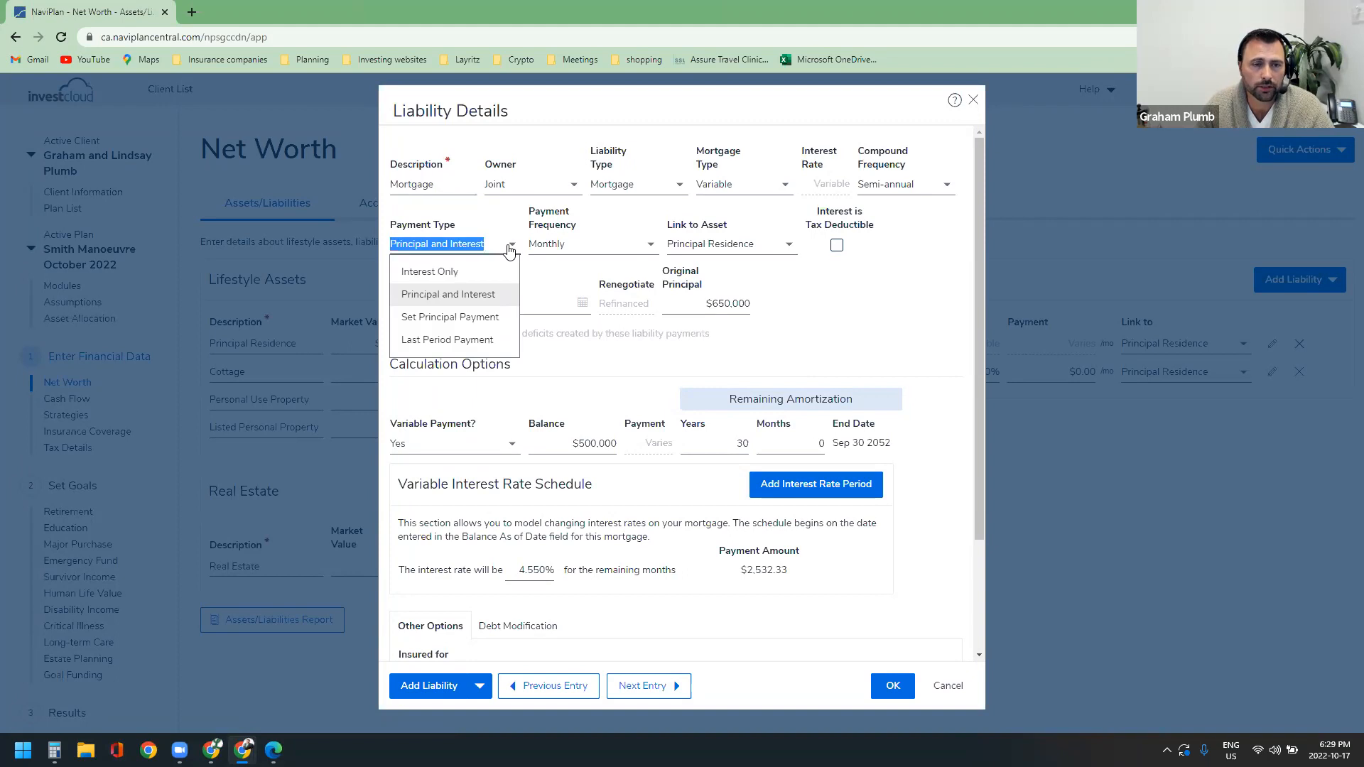
click(499, 297)
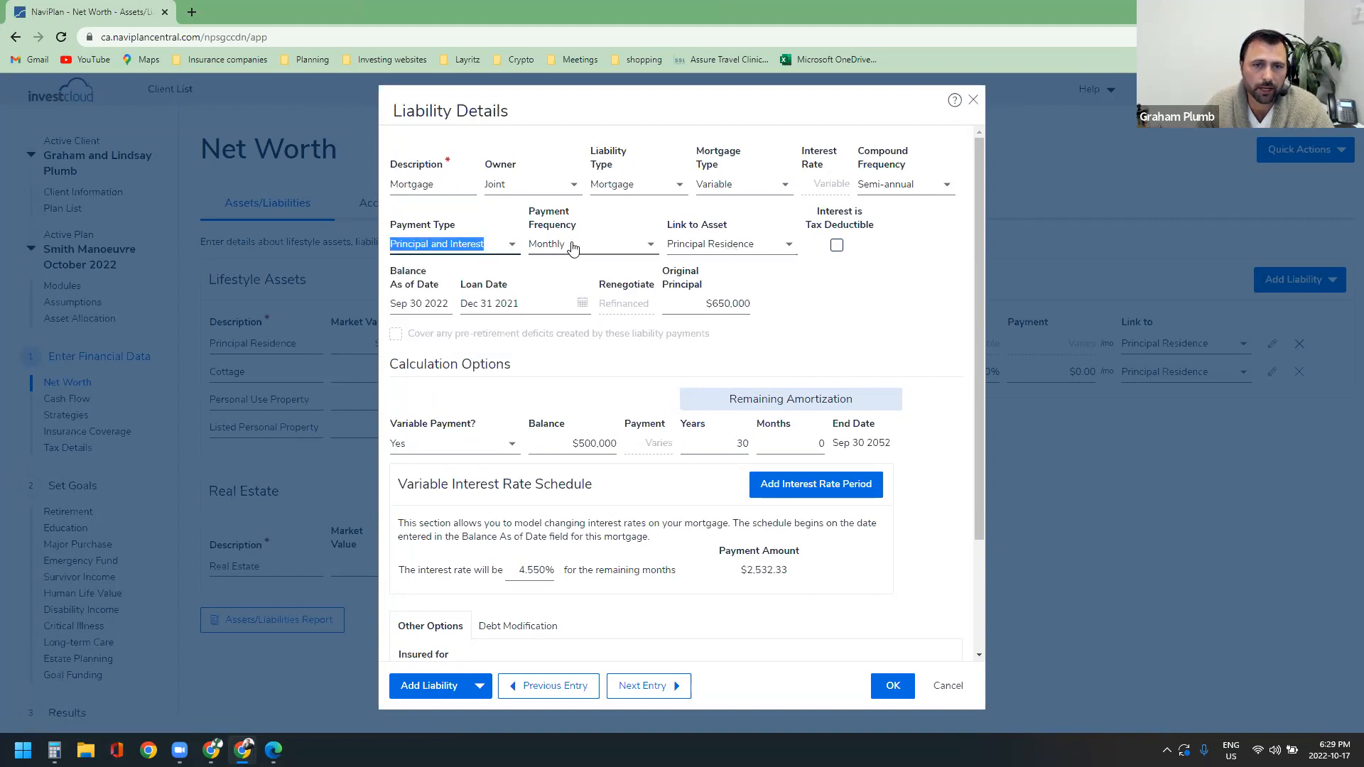
click(573, 247)
click(572, 246)
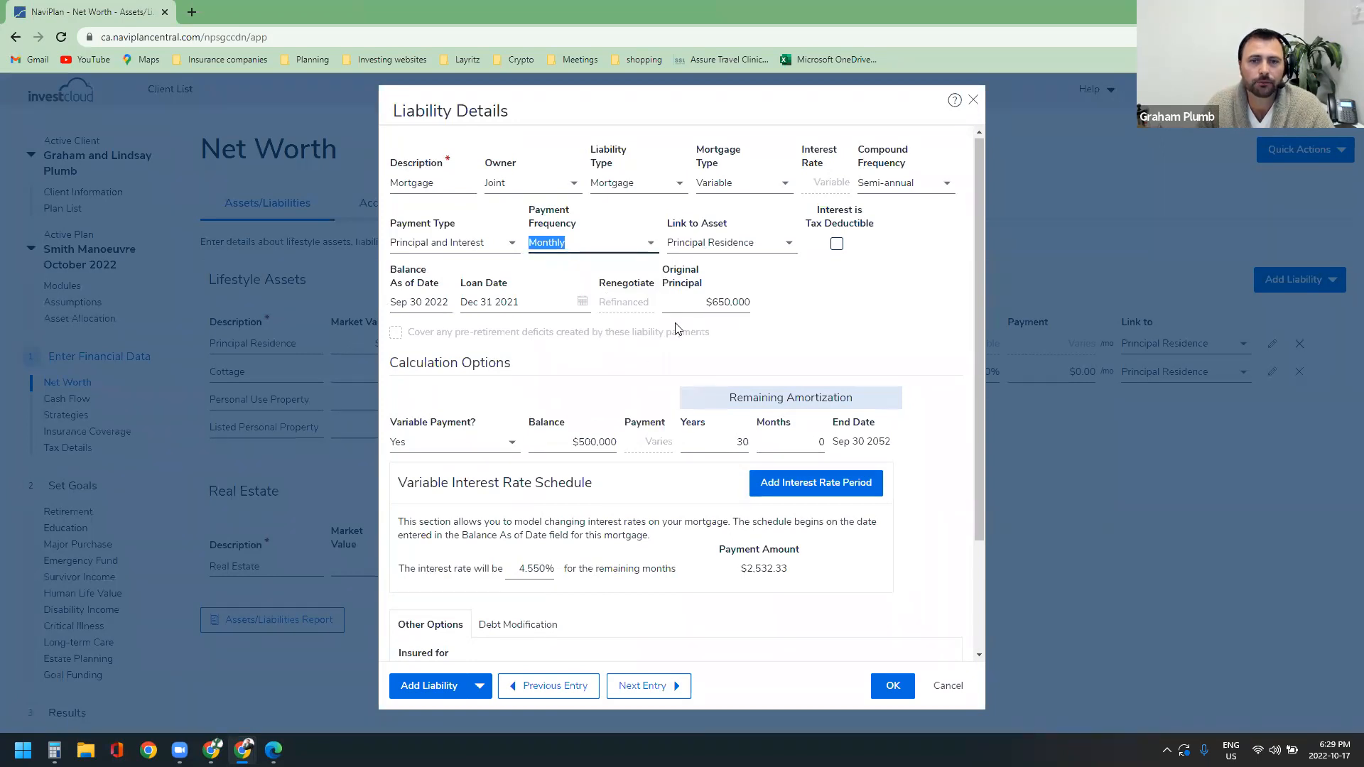
scroll(506, 454, down, 1)
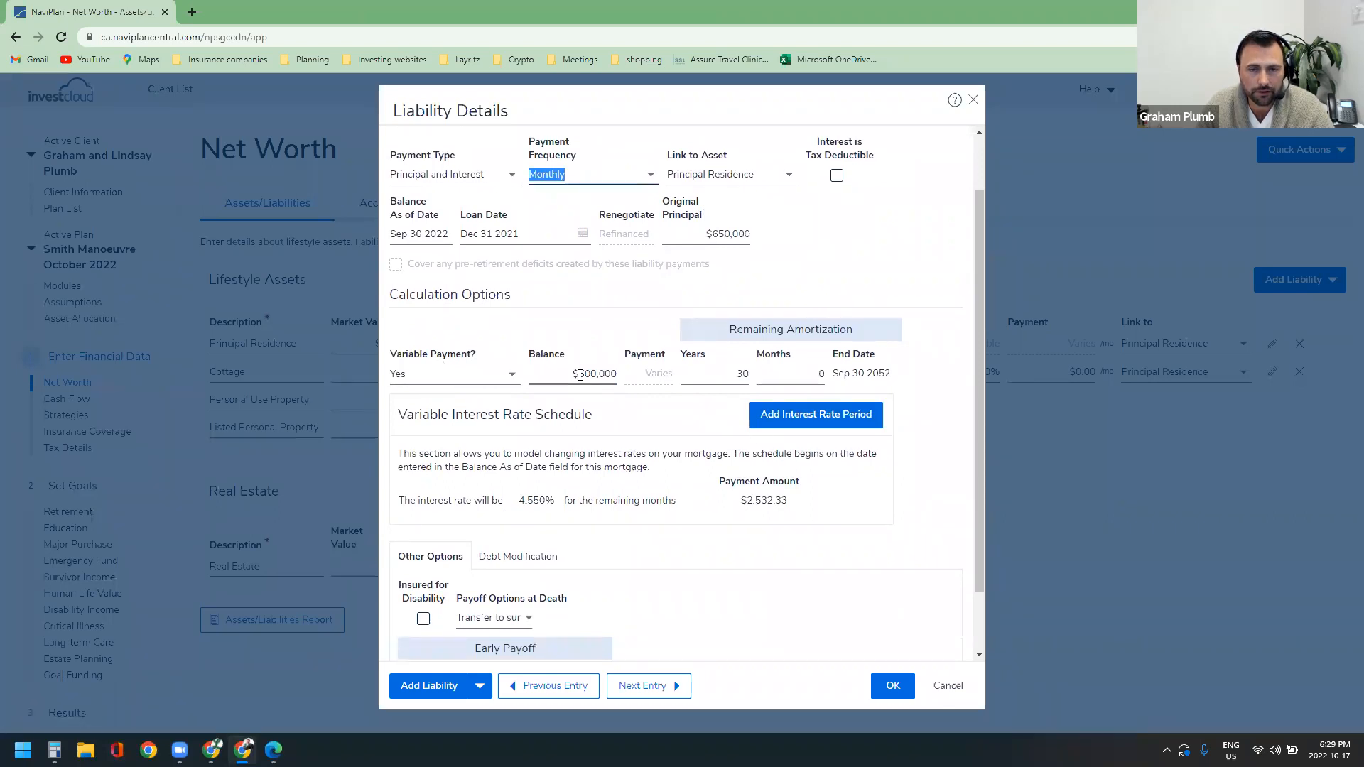
drag(741, 500, 776, 502)
click(534, 504)
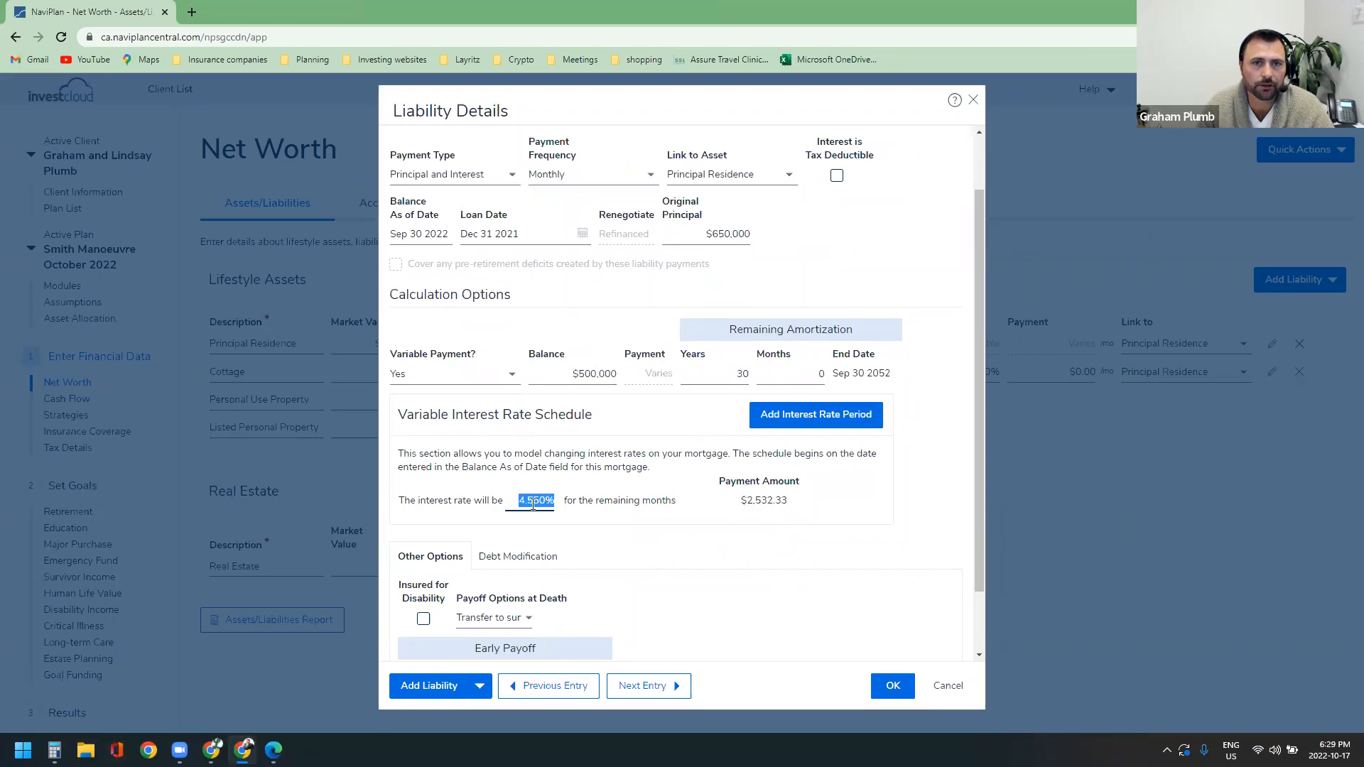
click(662, 533)
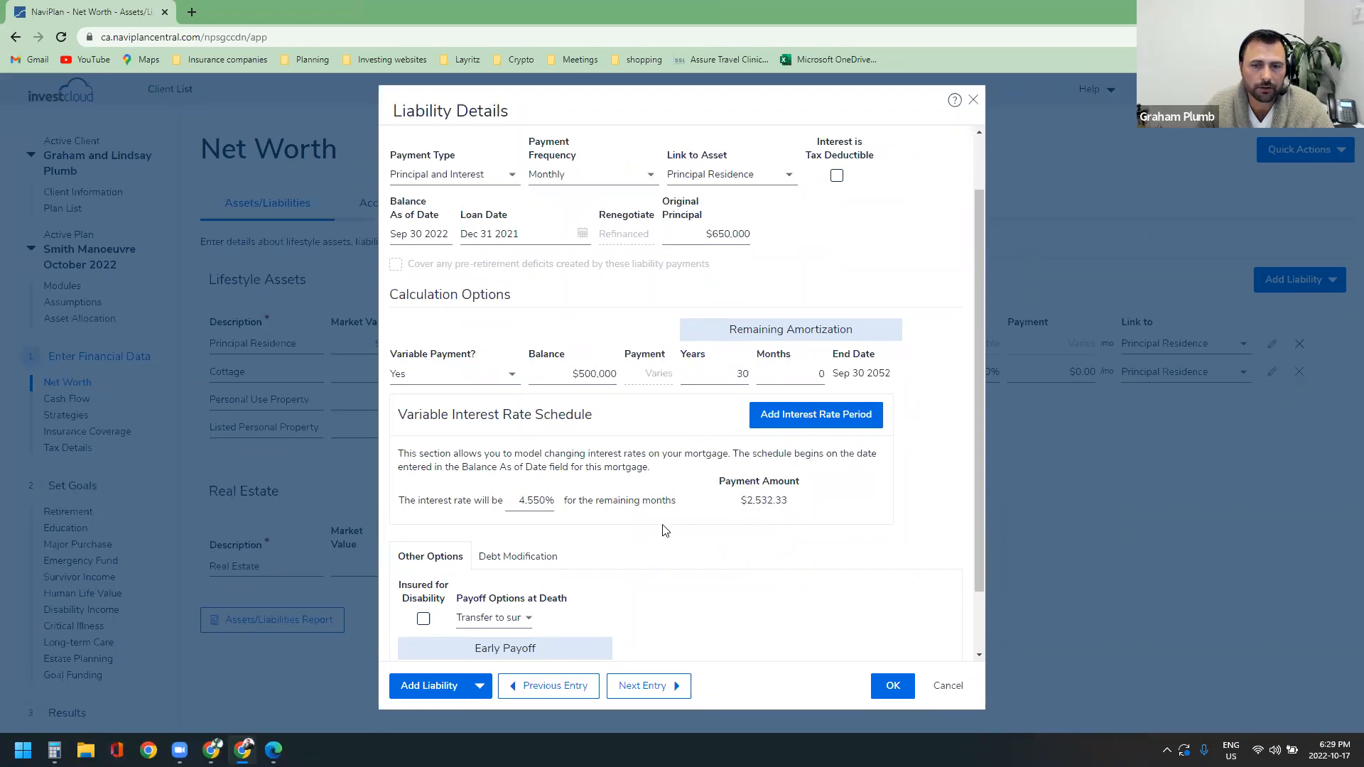
Step: Add an interest rate period to the mortgage's variable schedule with a 6% rate for the next 60 months
click(830, 421)
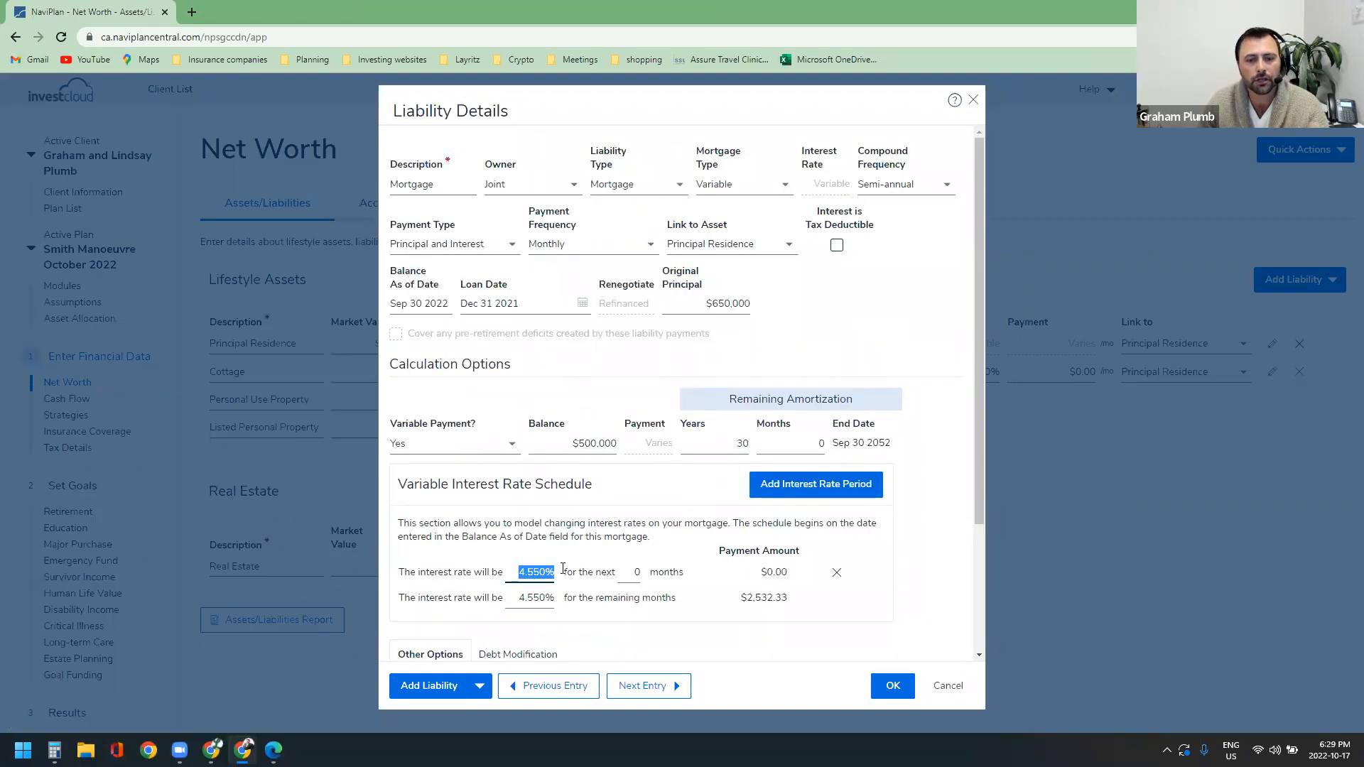
click(626, 573)
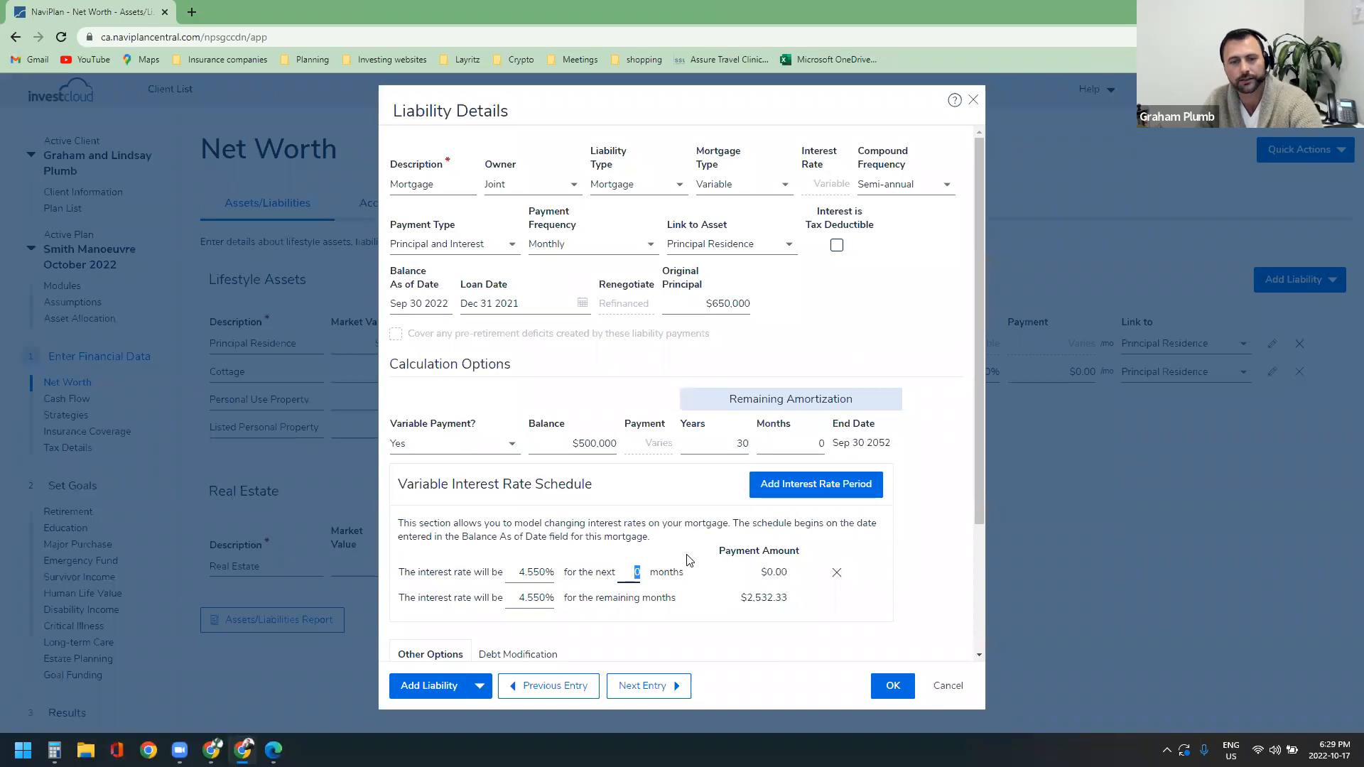
key(shift+Tab)
text(65)
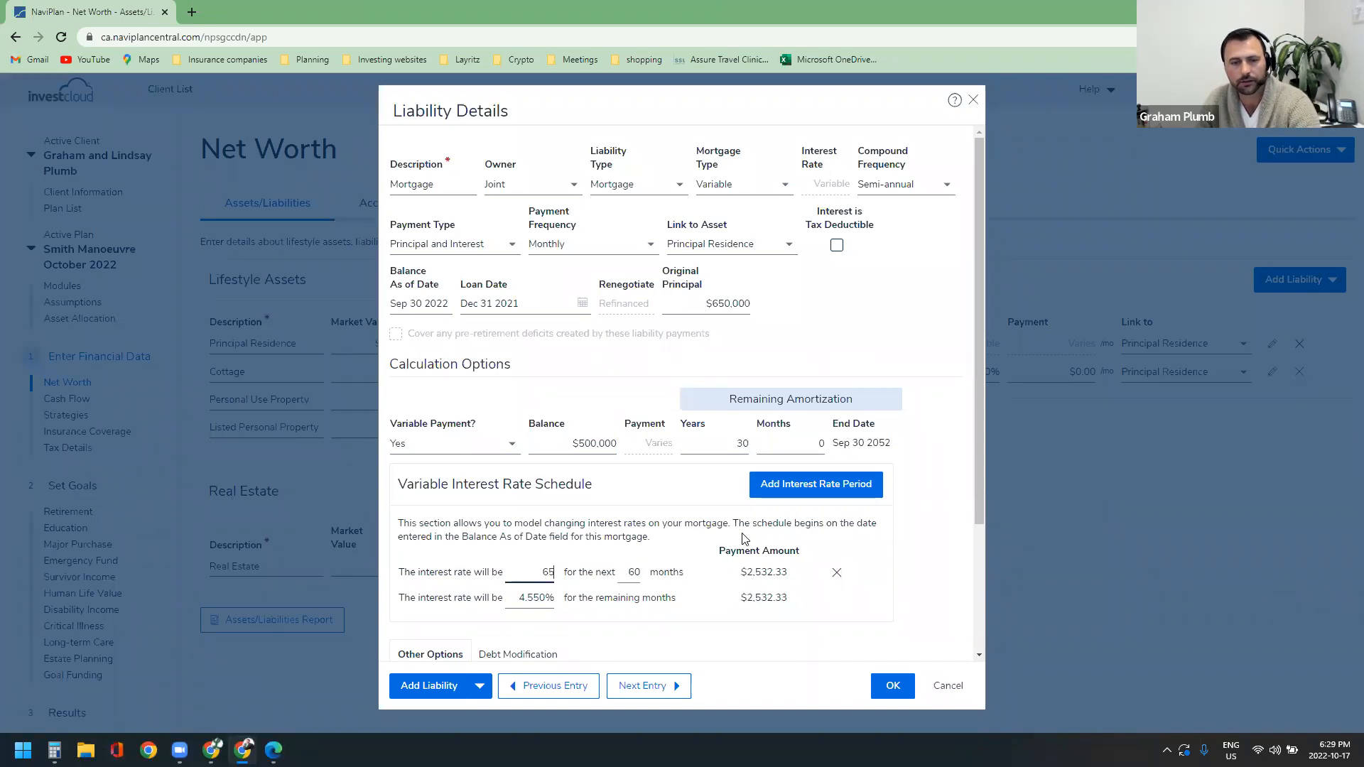
key(Return)
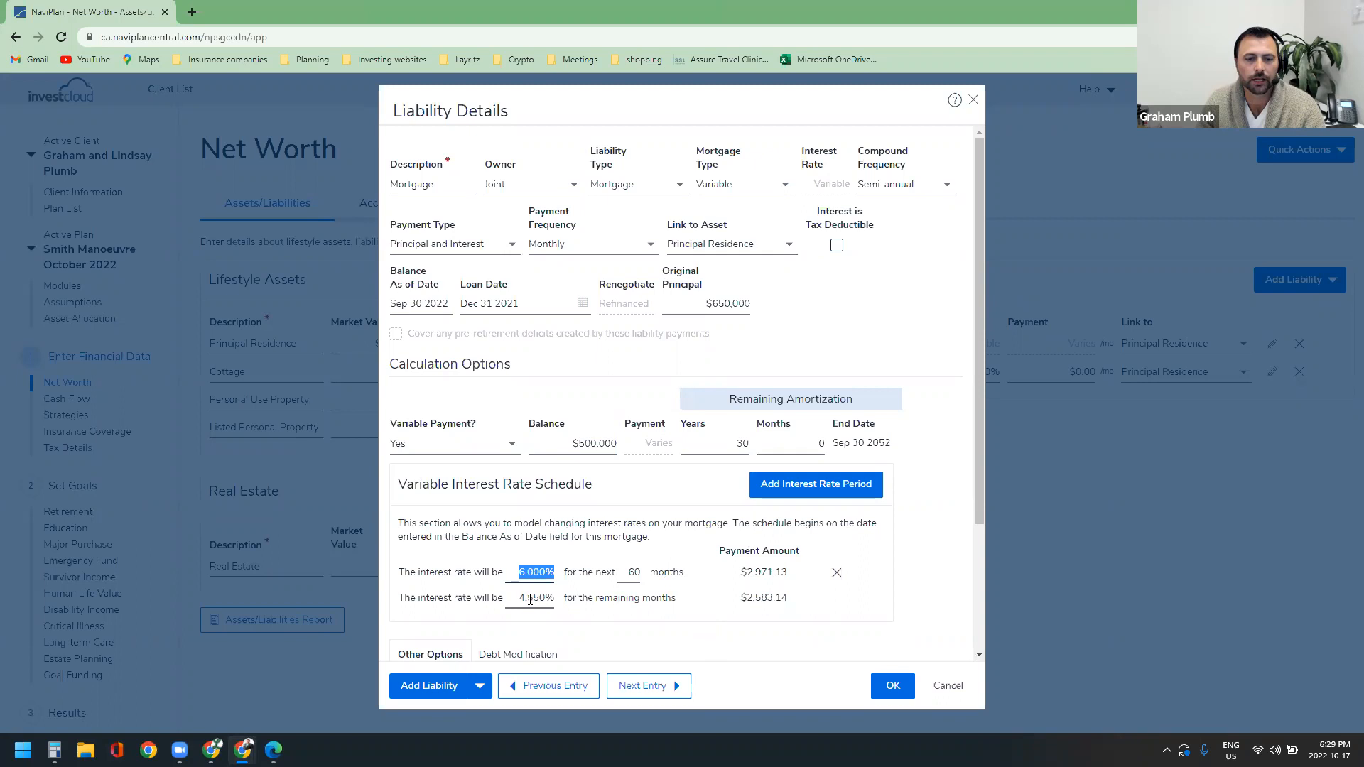
click(753, 586)
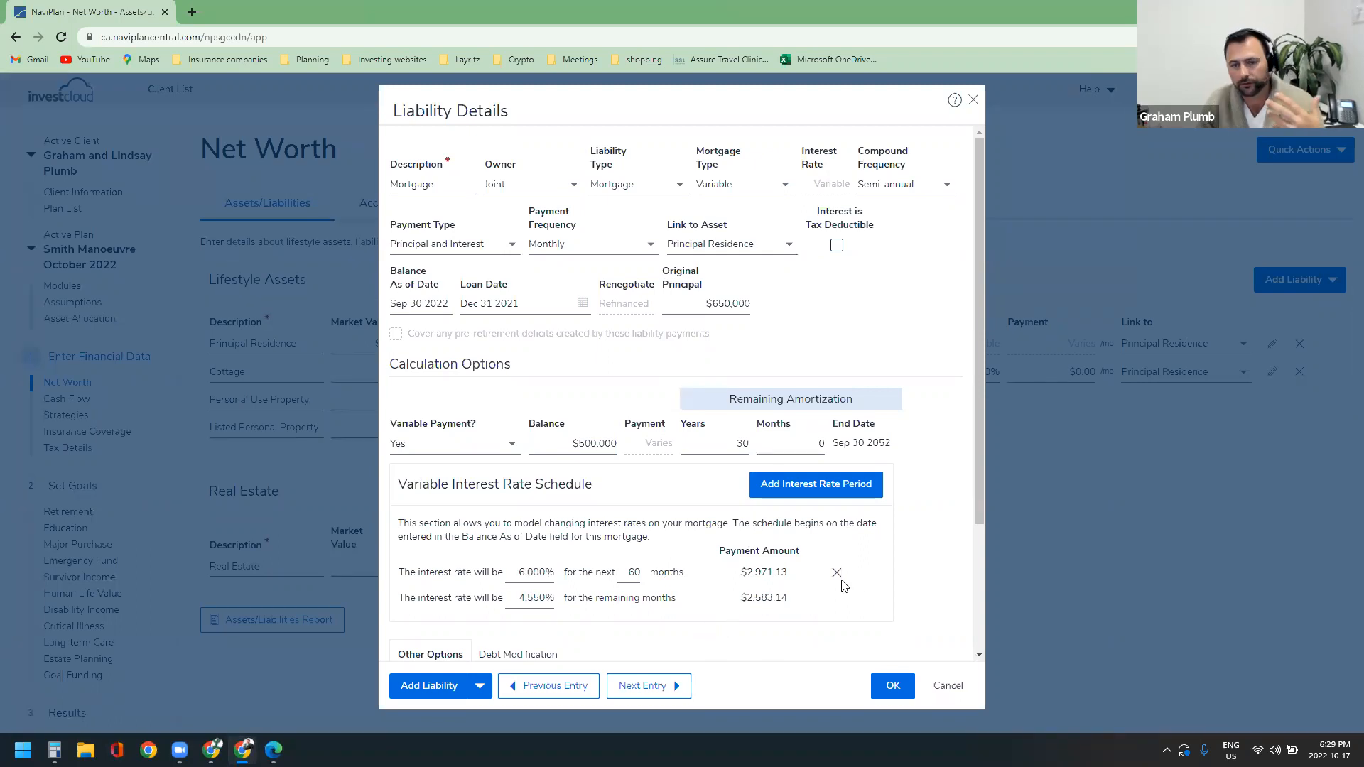
Step: Review the mortgage's variable rate payment amounts, other options and debt modification section
scroll(924, 547, down, 2)
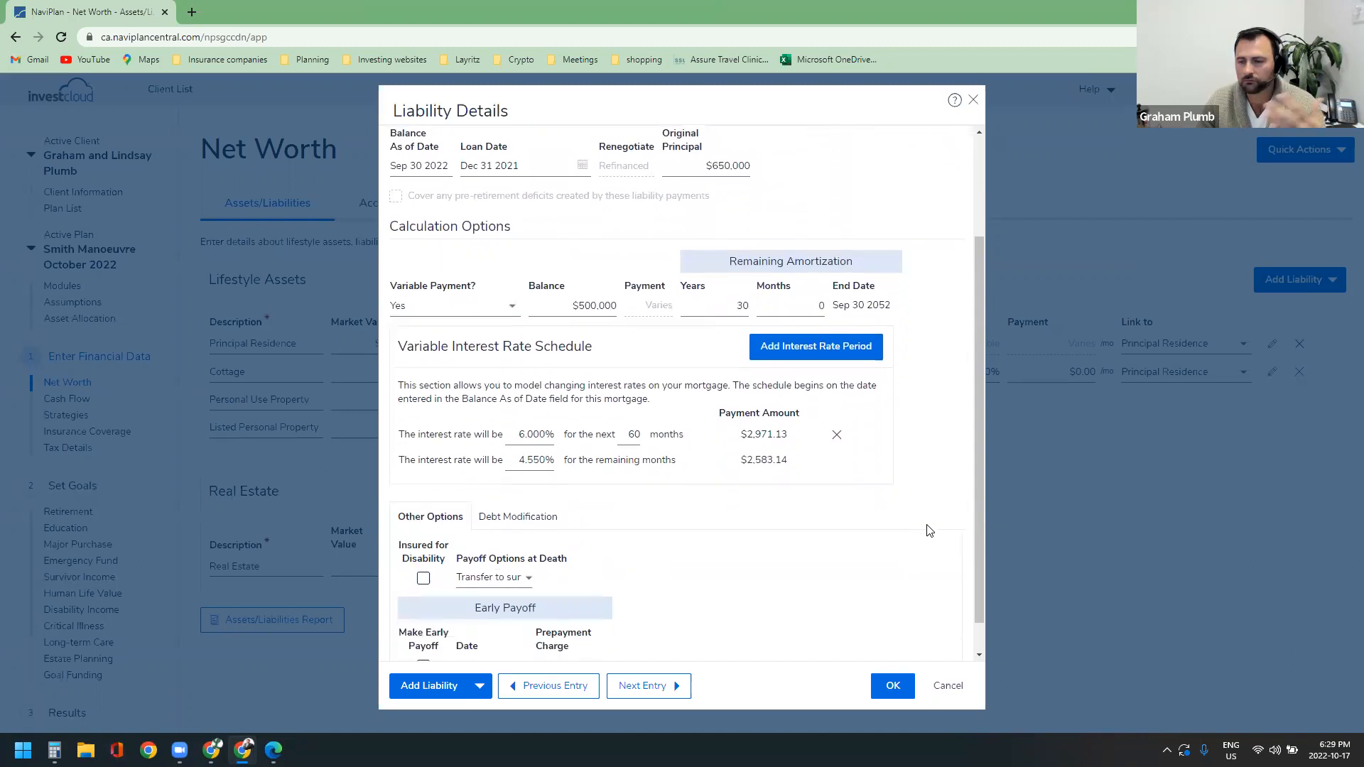
scroll(674, 352, up, 2)
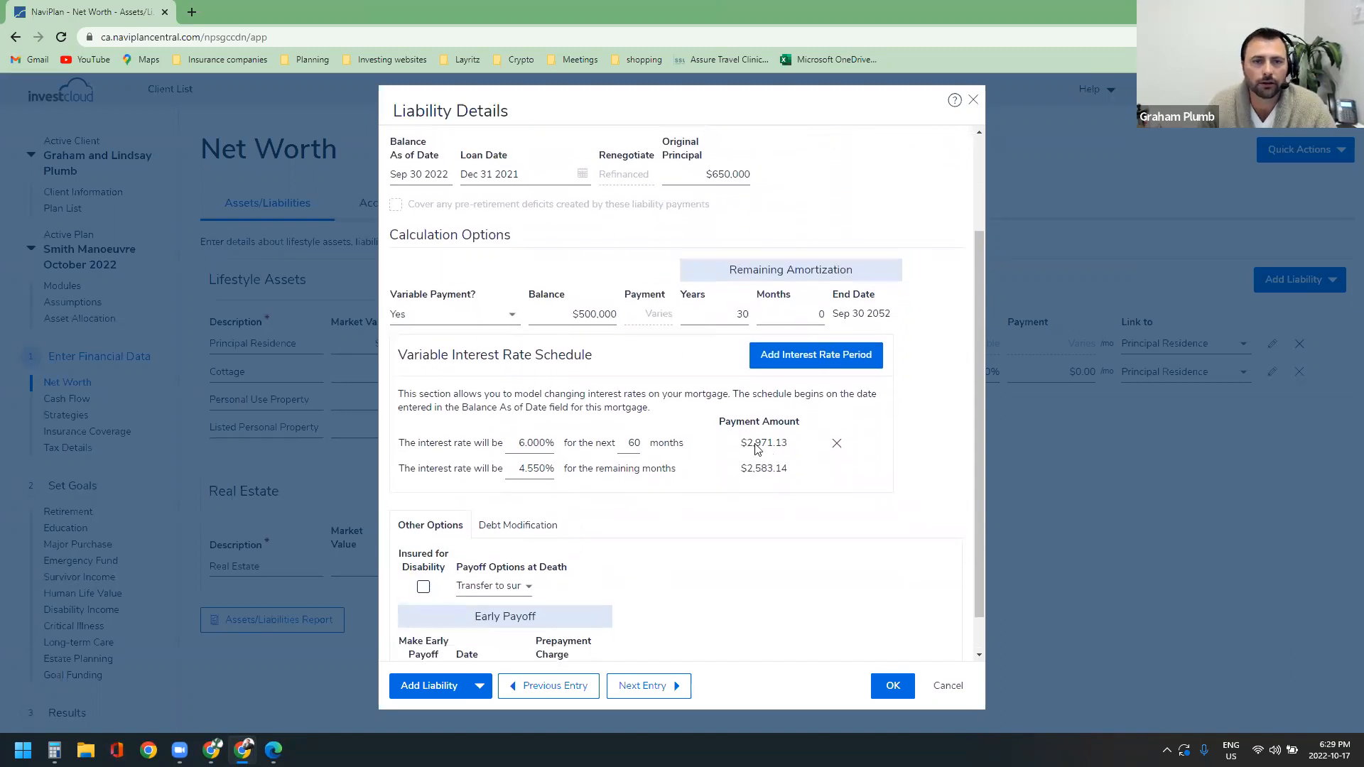
scroll(469, 605, down, 1)
scroll(469, 605, down, 1)
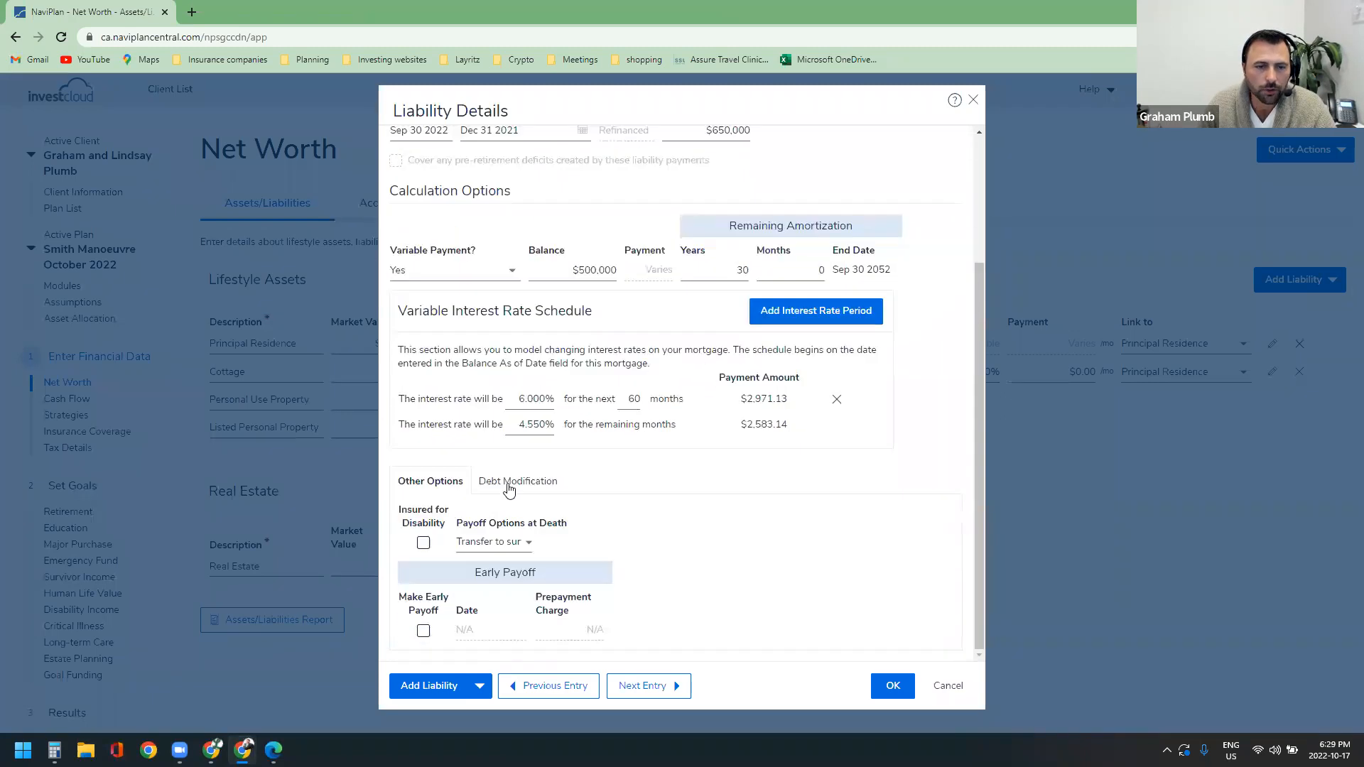
click(516, 478)
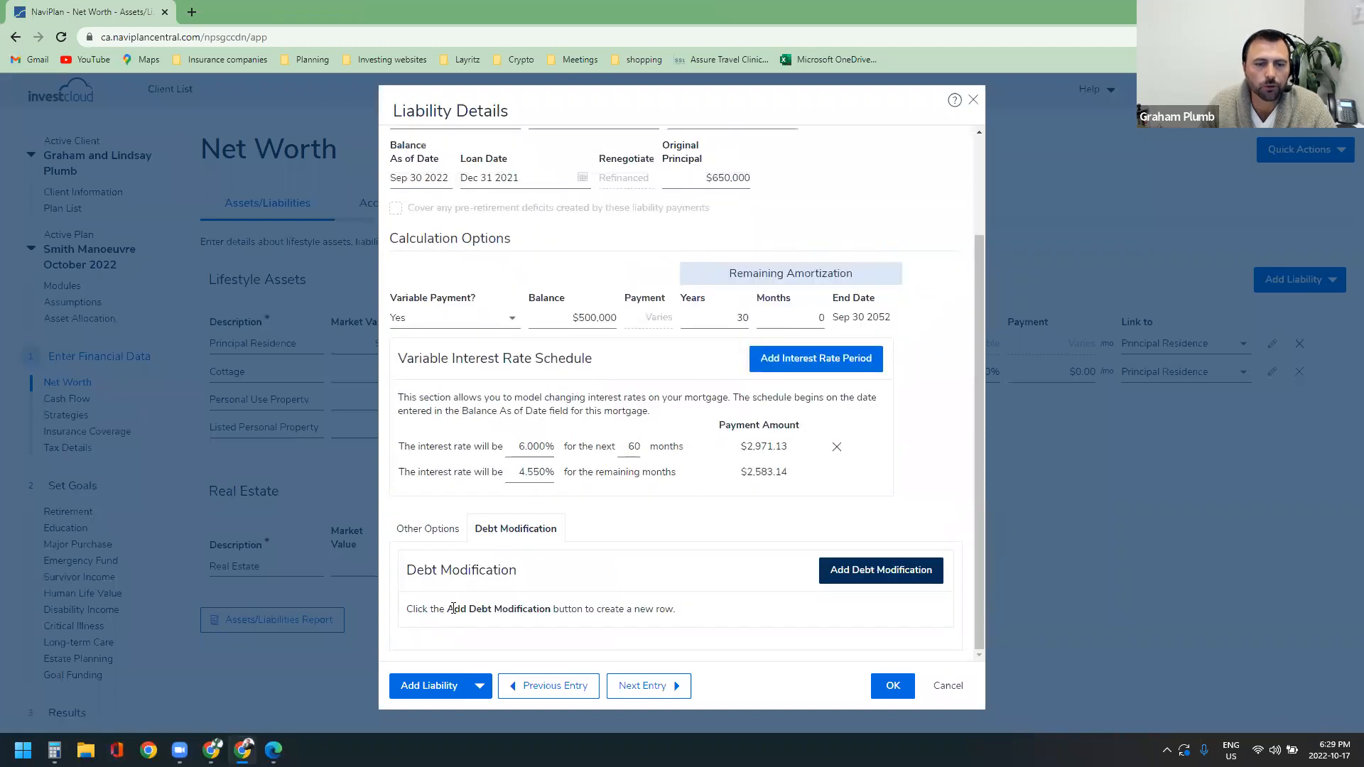
drag(452, 609, 576, 609)
click(711, 634)
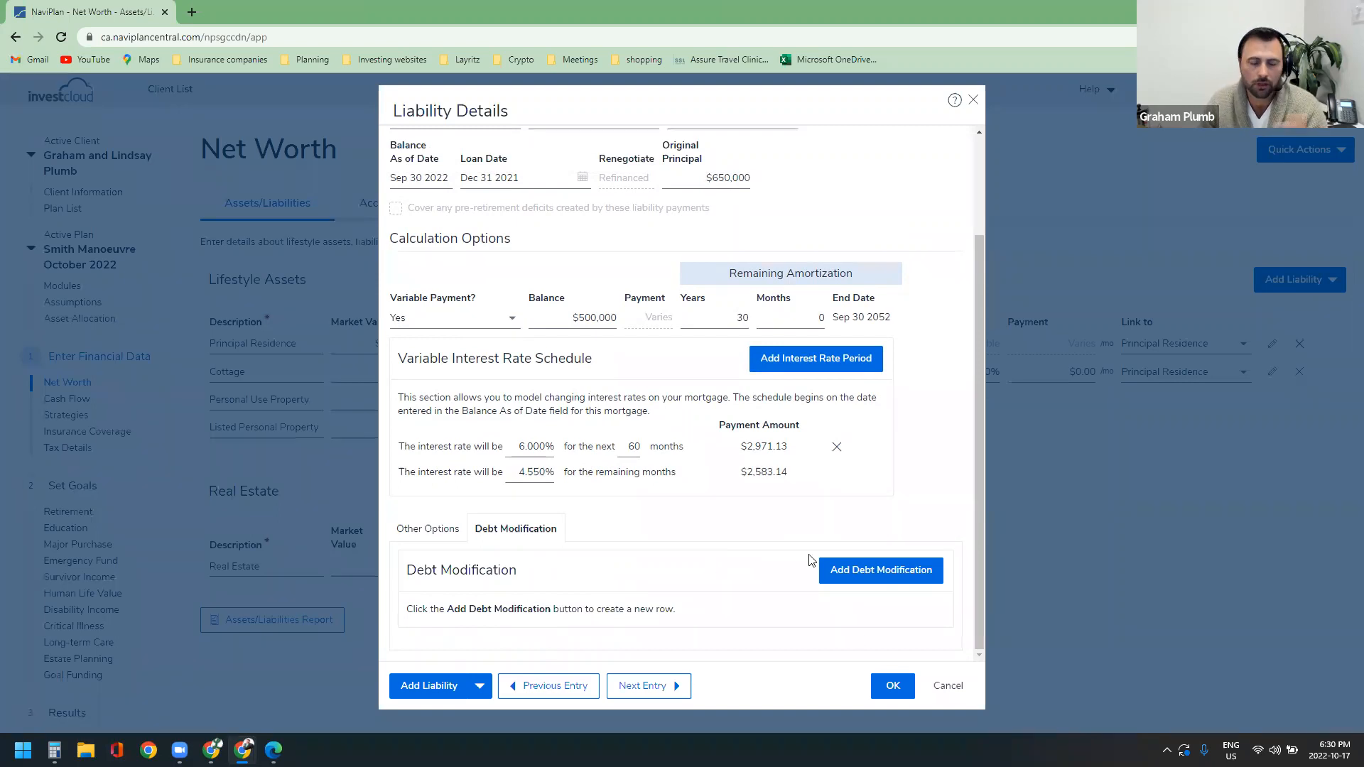
Step: Go to the LOC liability, try its mortgage type as Variable and back to Fixed, and discard the liability edits
click(648, 686)
double_click(415, 183)
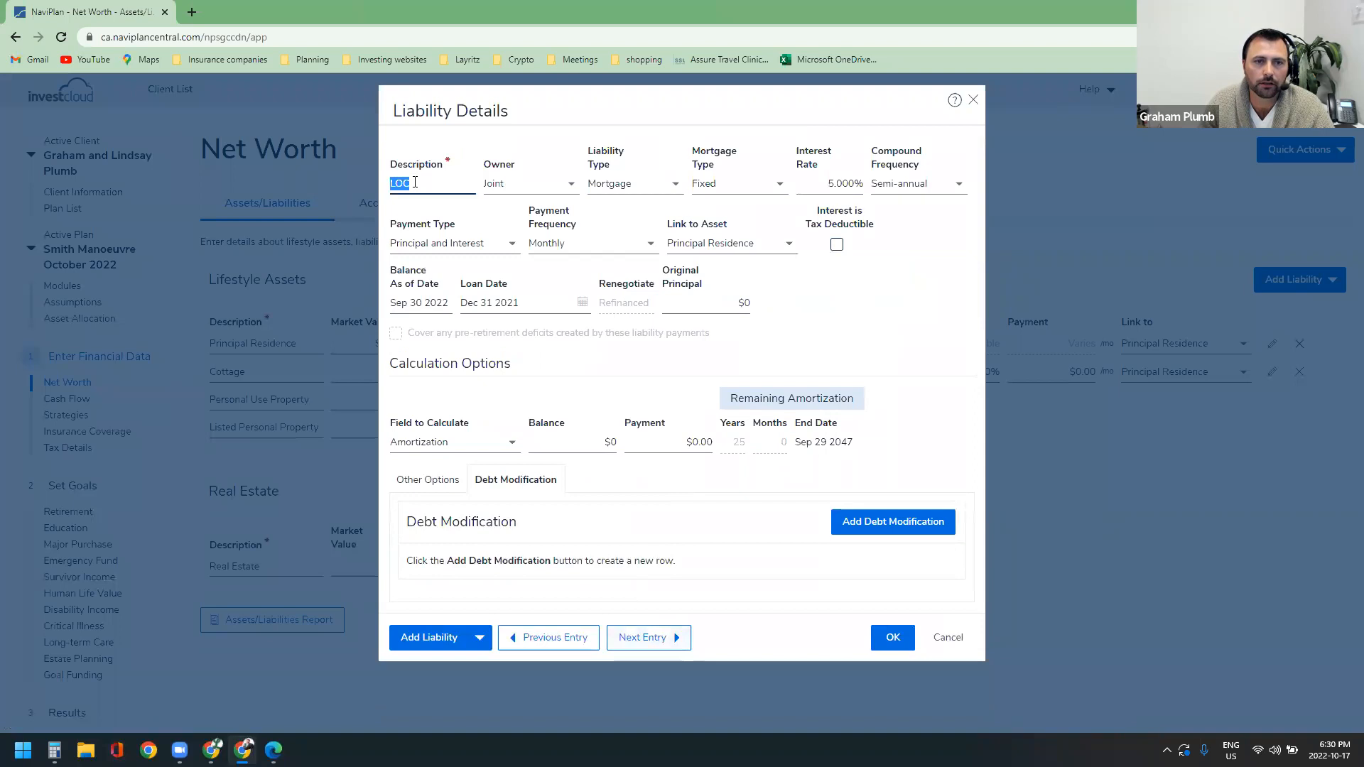
click(739, 190)
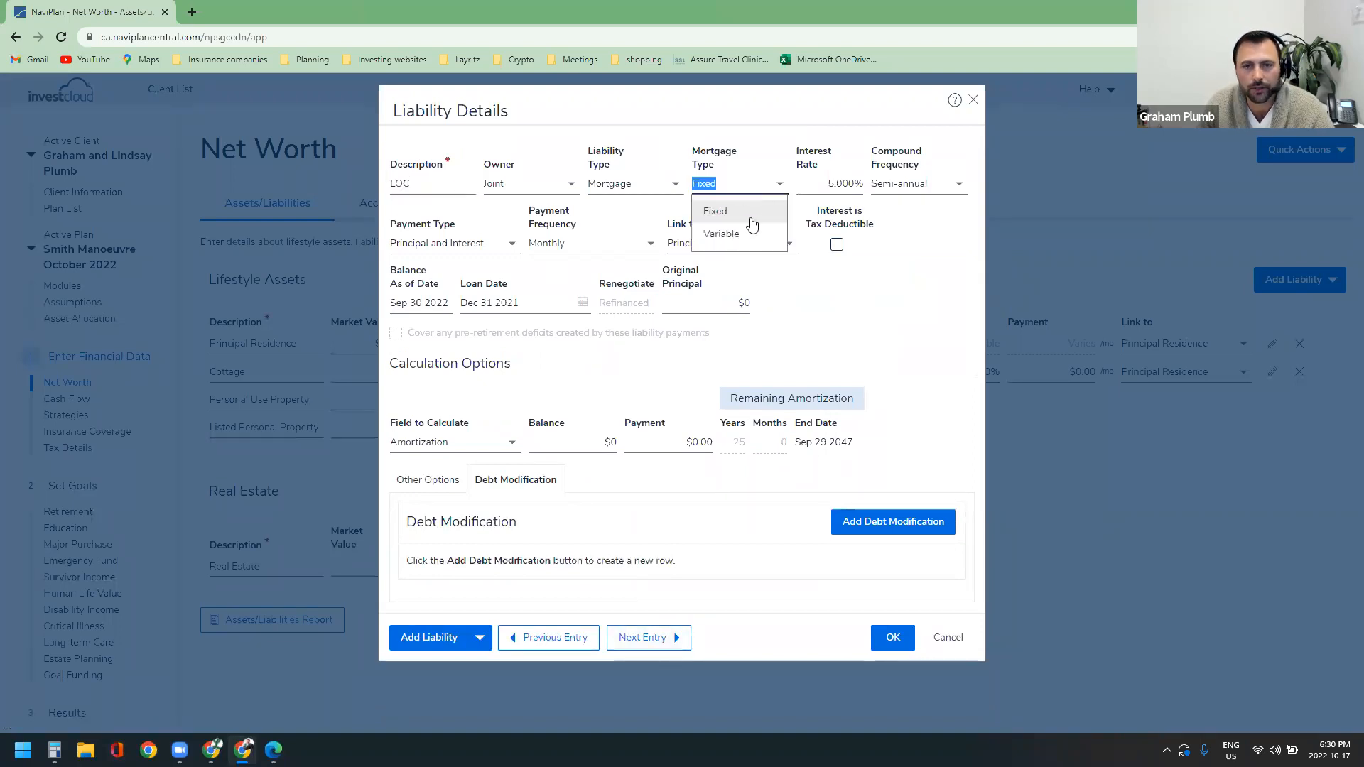
click(750, 241)
click(743, 188)
click(728, 212)
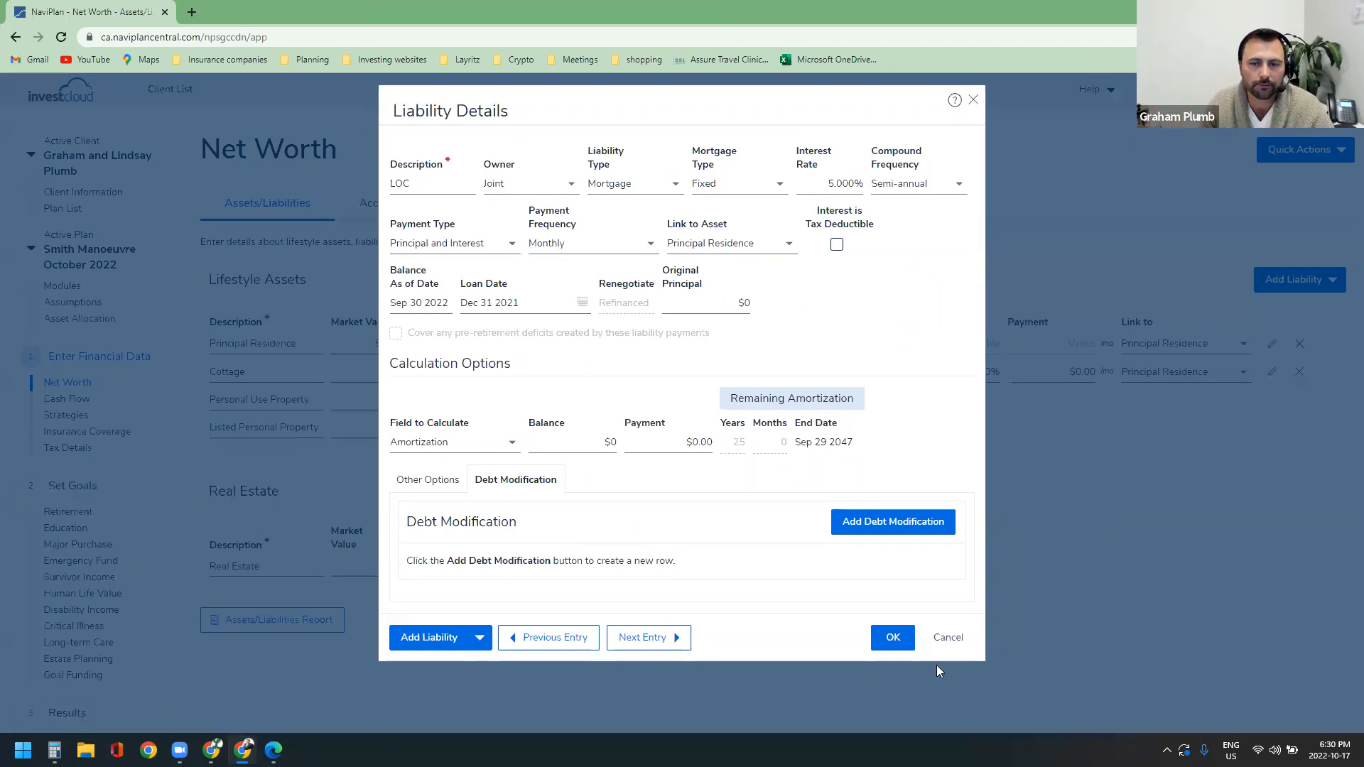
click(947, 639)
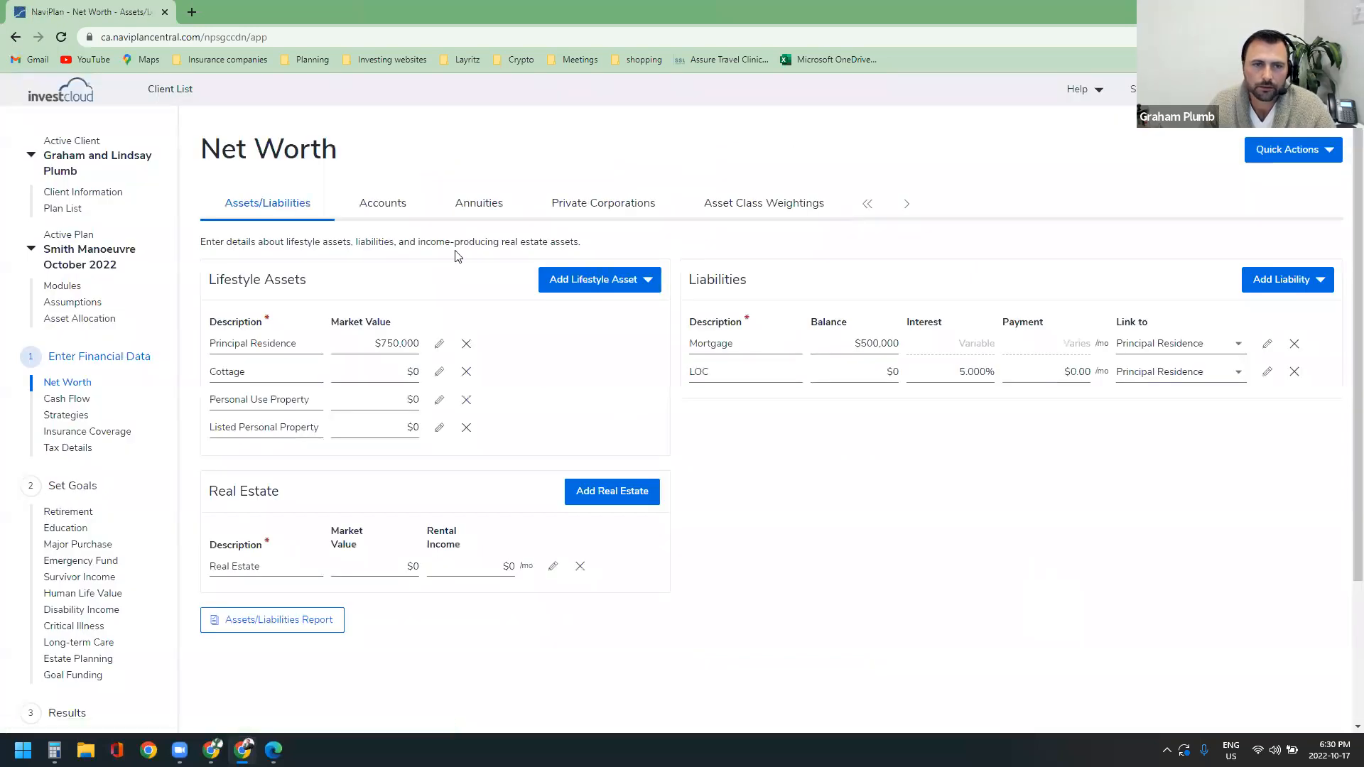
Step: Open the Joint Non Reg account's return rates, try overriding them, and discard the change
click(425, 202)
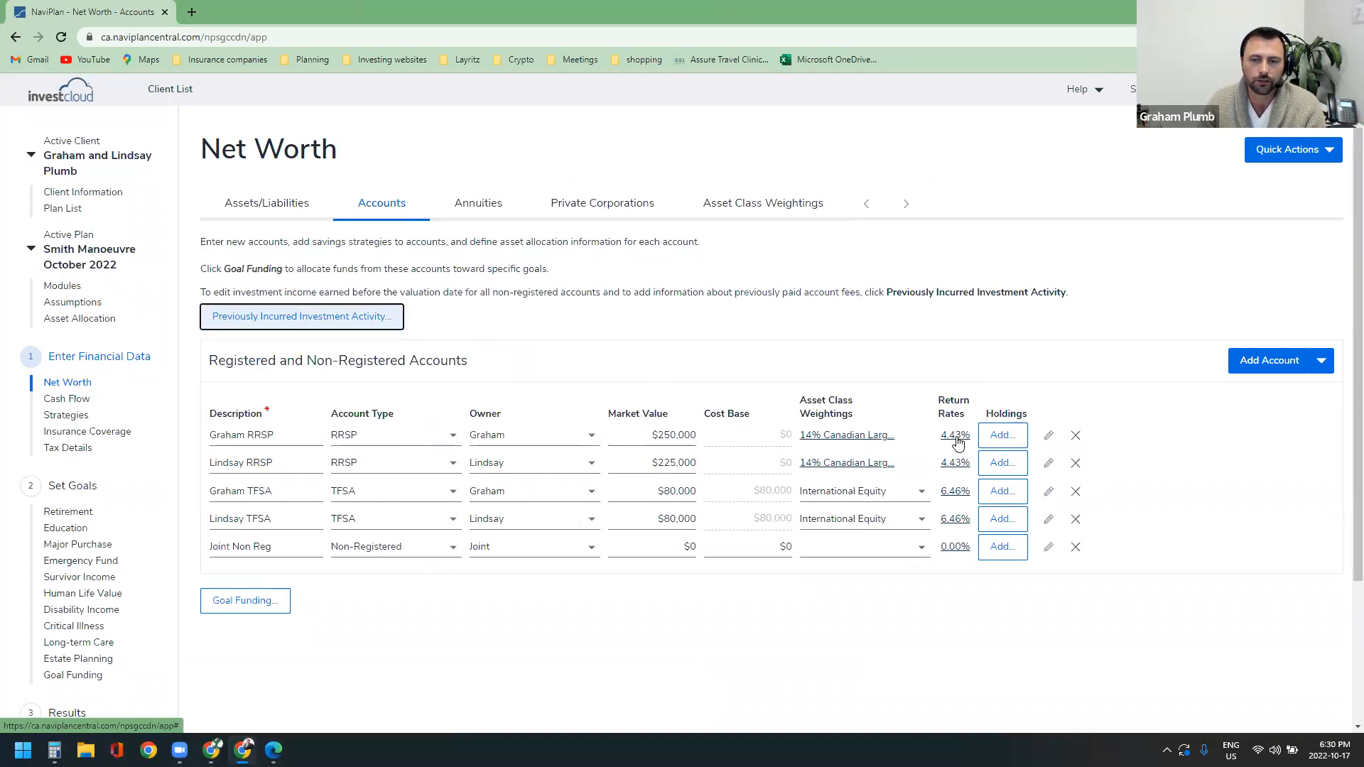
click(954, 547)
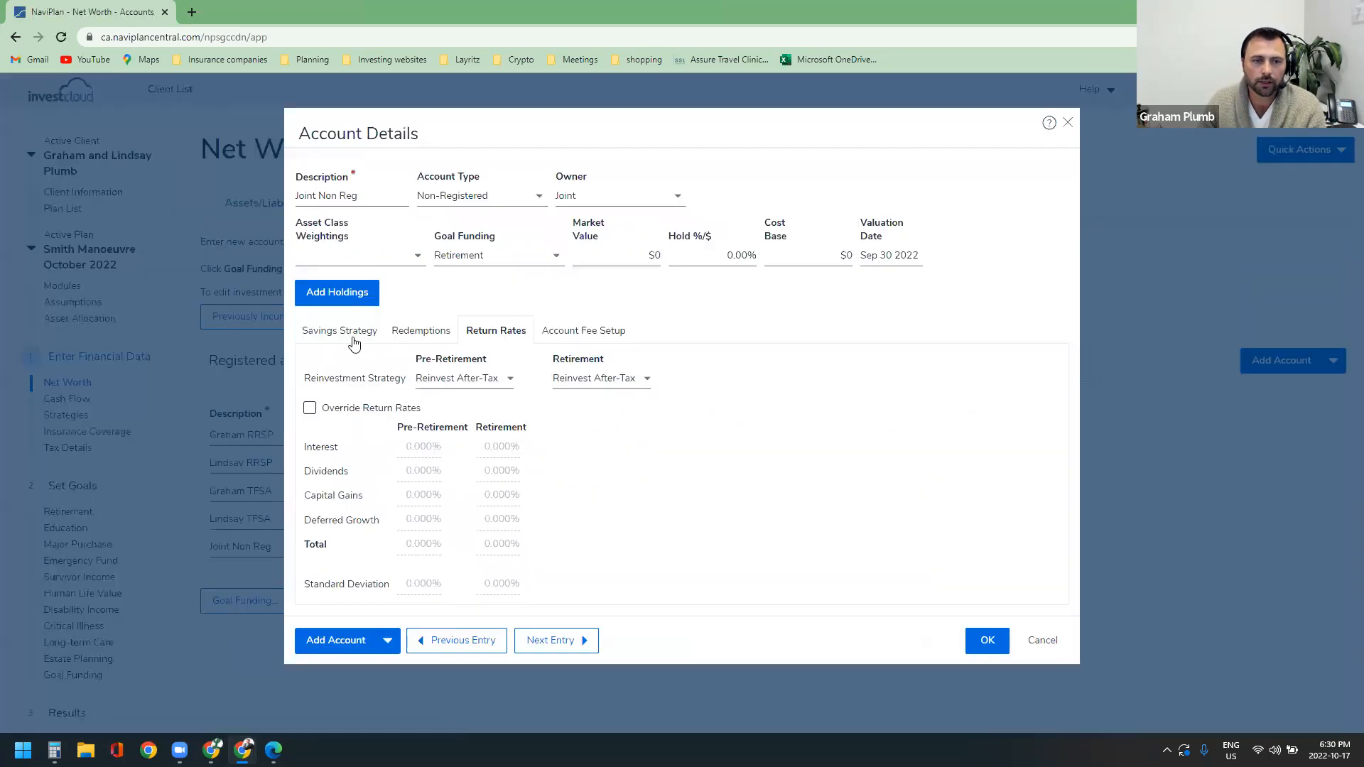
click(309, 408)
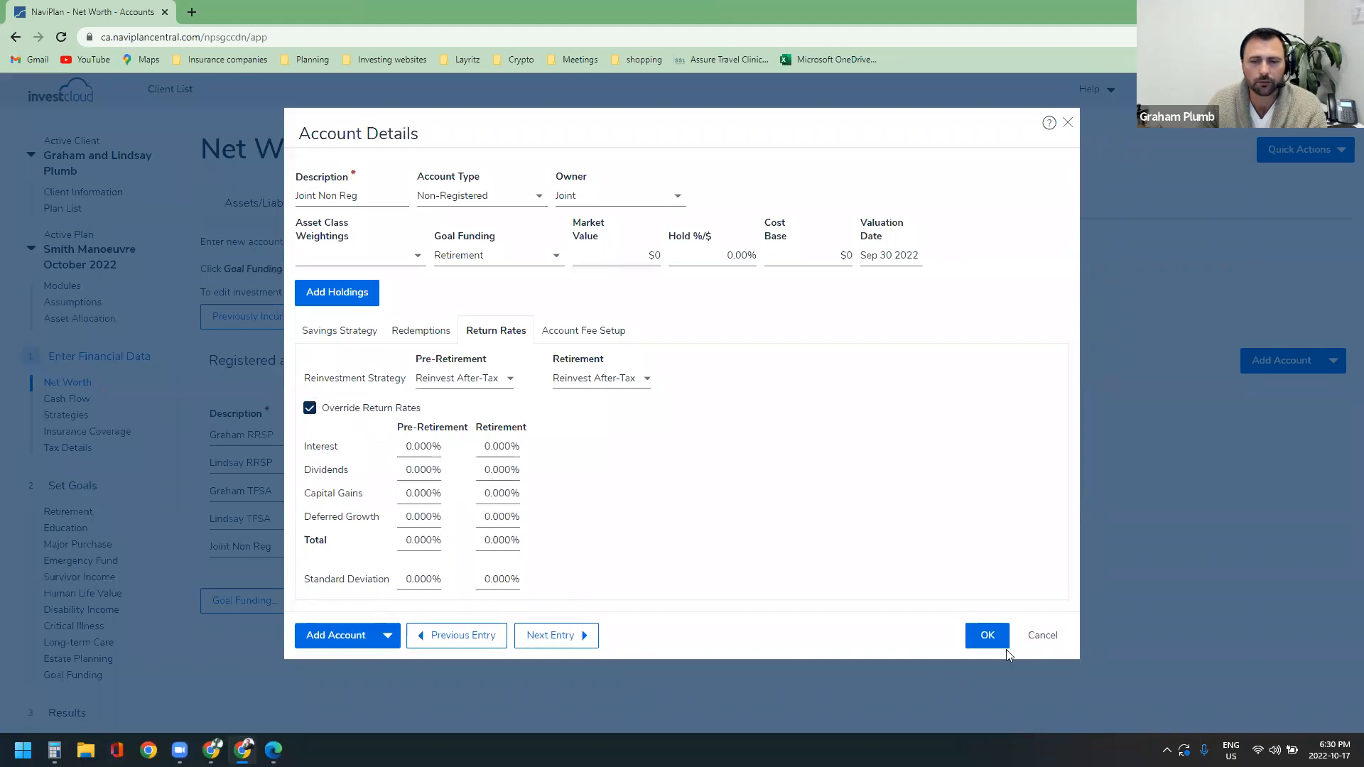
click(1040, 636)
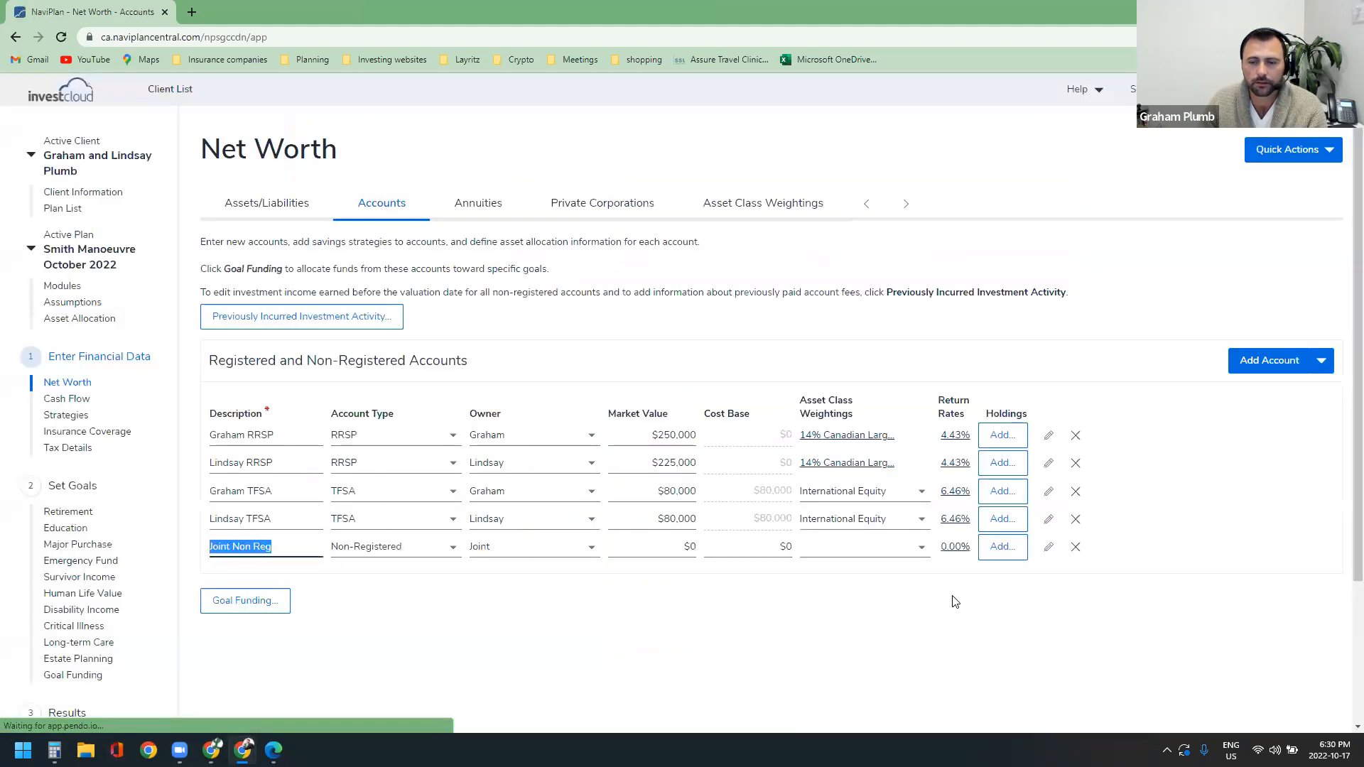
Step: Try adding a holding with the symbol XGRO to the Joint Non Reg account and discard it
click(1000, 551)
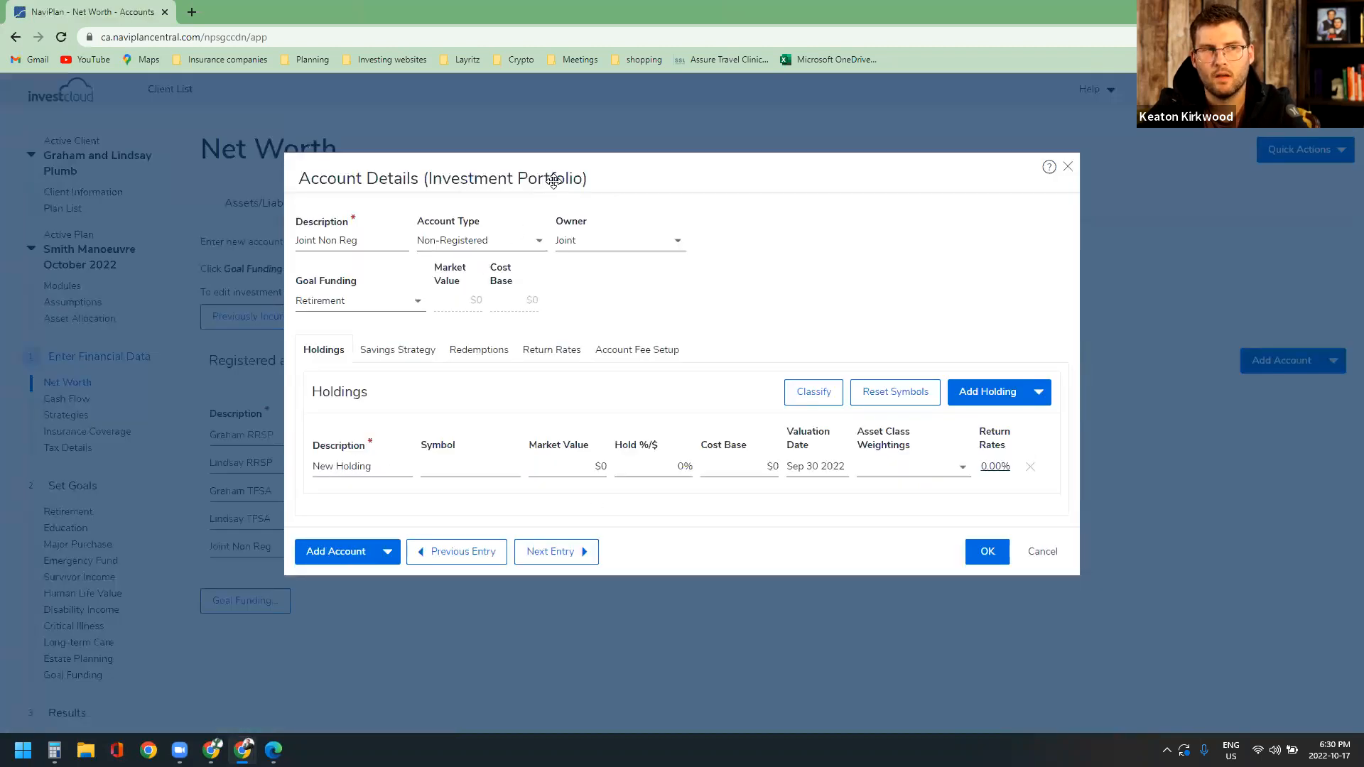
click(1038, 554)
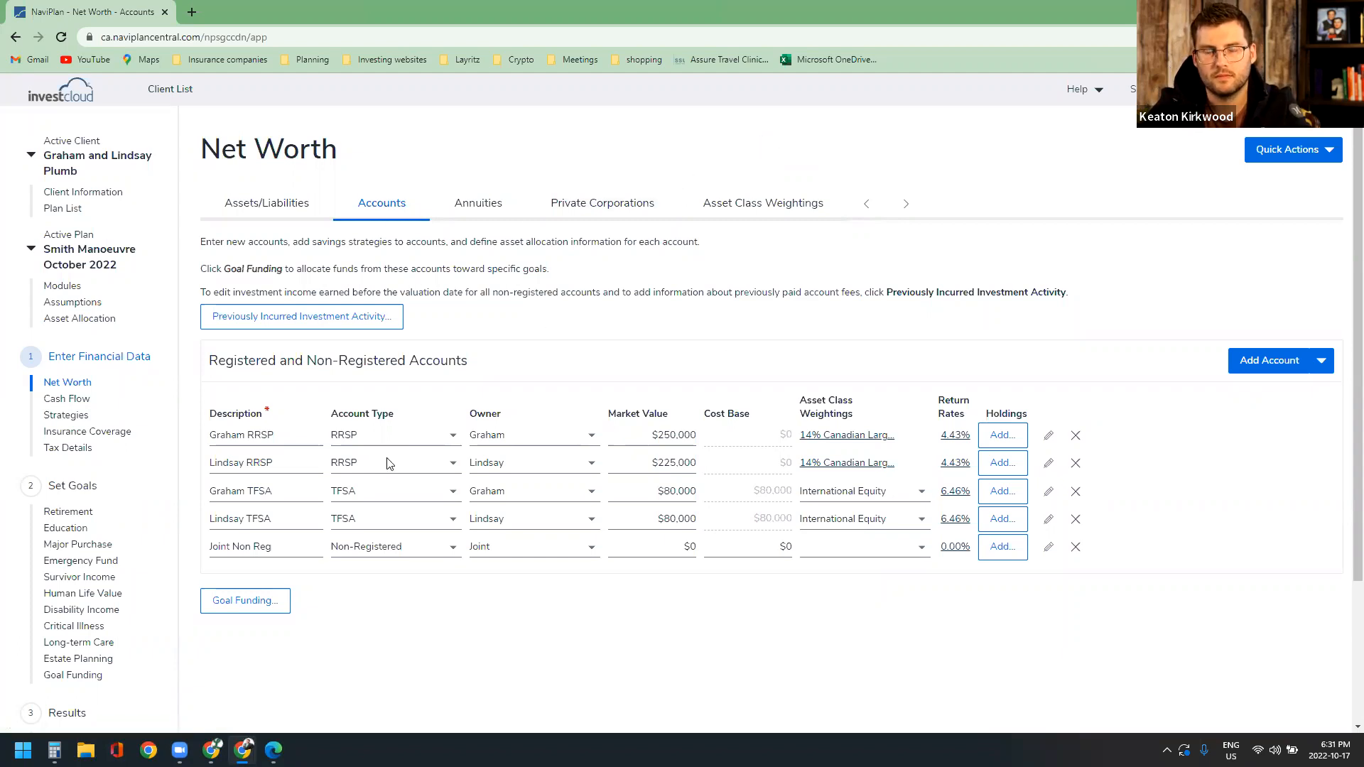
click(1002, 546)
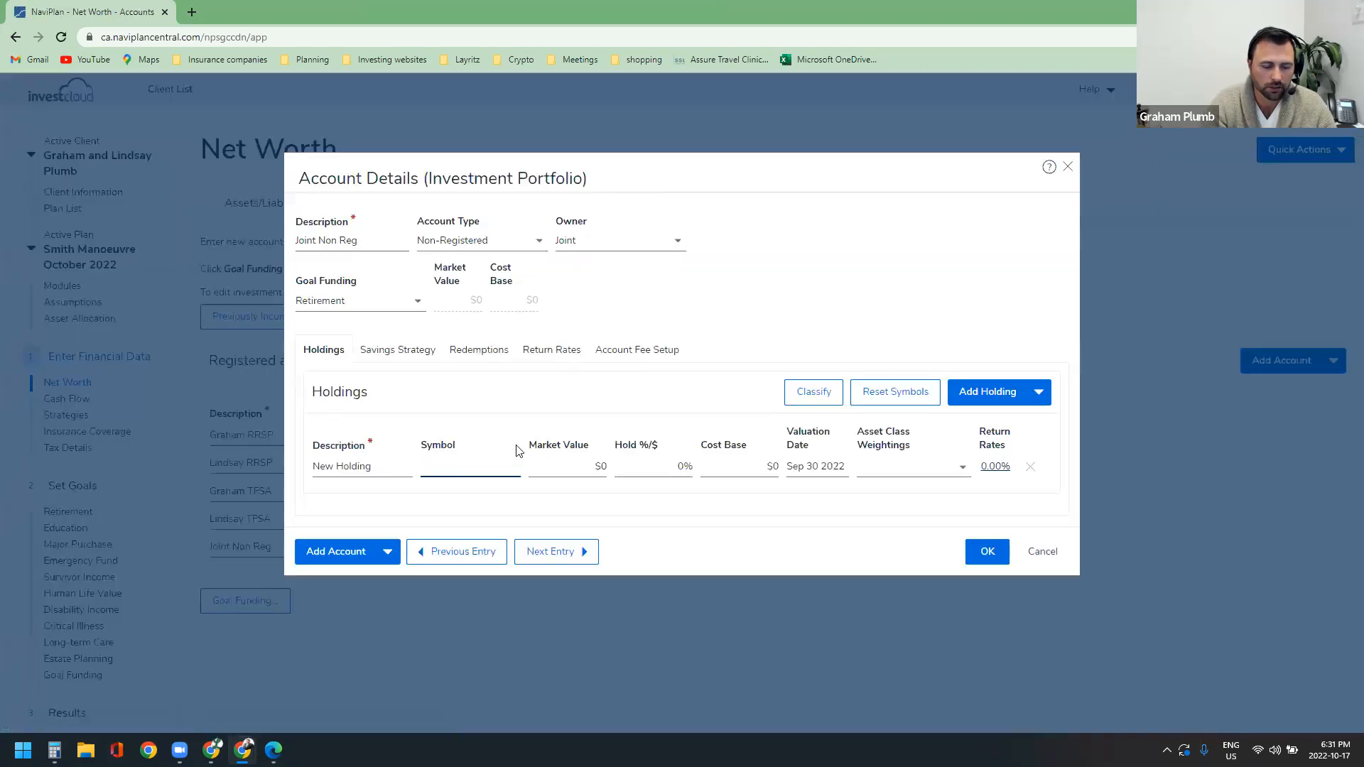
text(xgro)
key(Return)
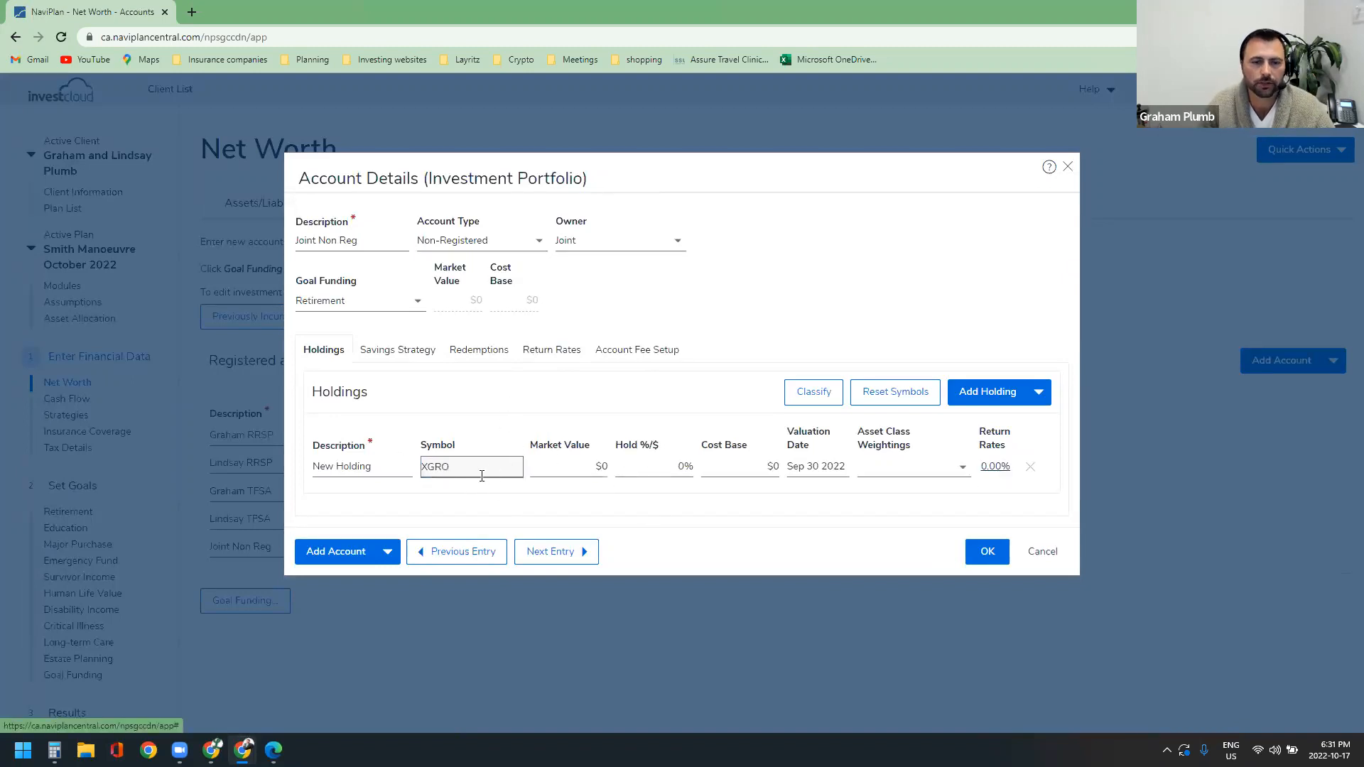
click(1041, 554)
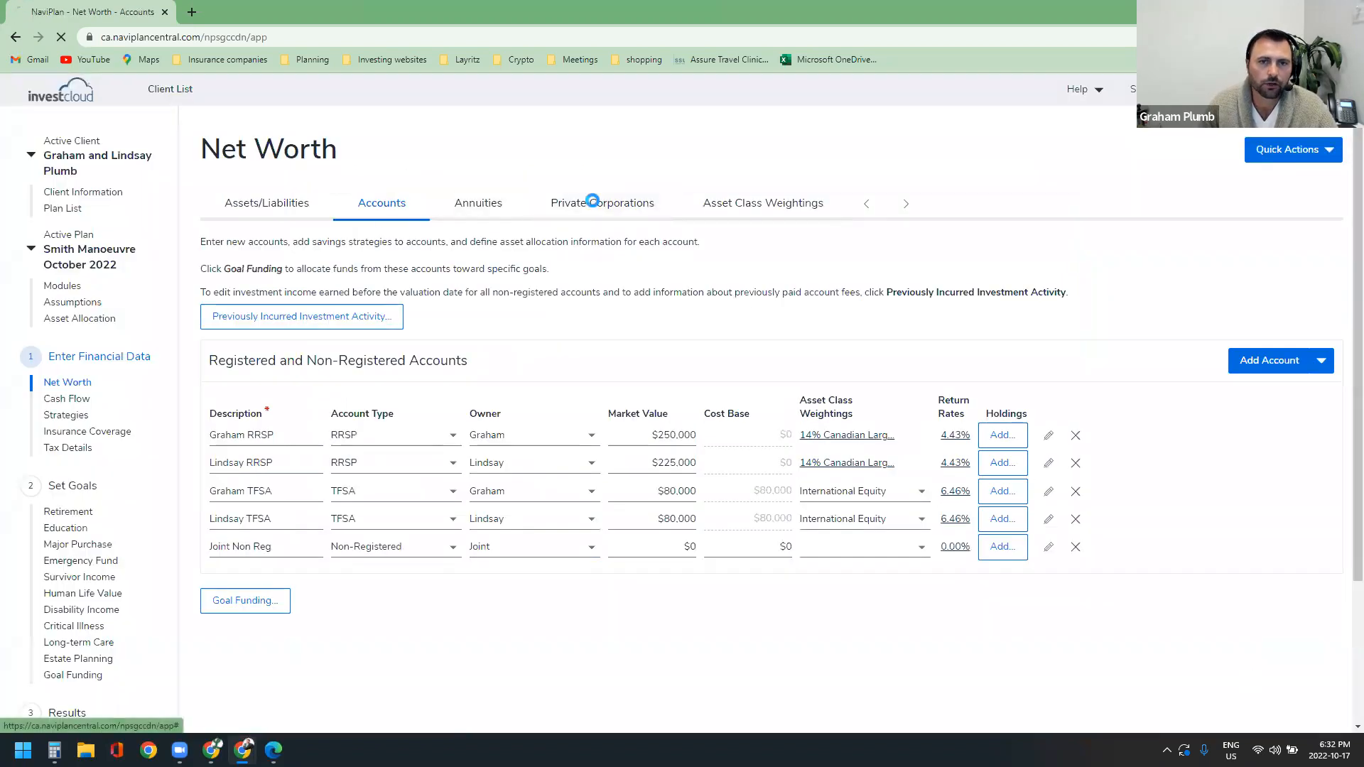
Step: Open the operating company under private corporations and review the share ownership and cost base of common share class B
click(599, 205)
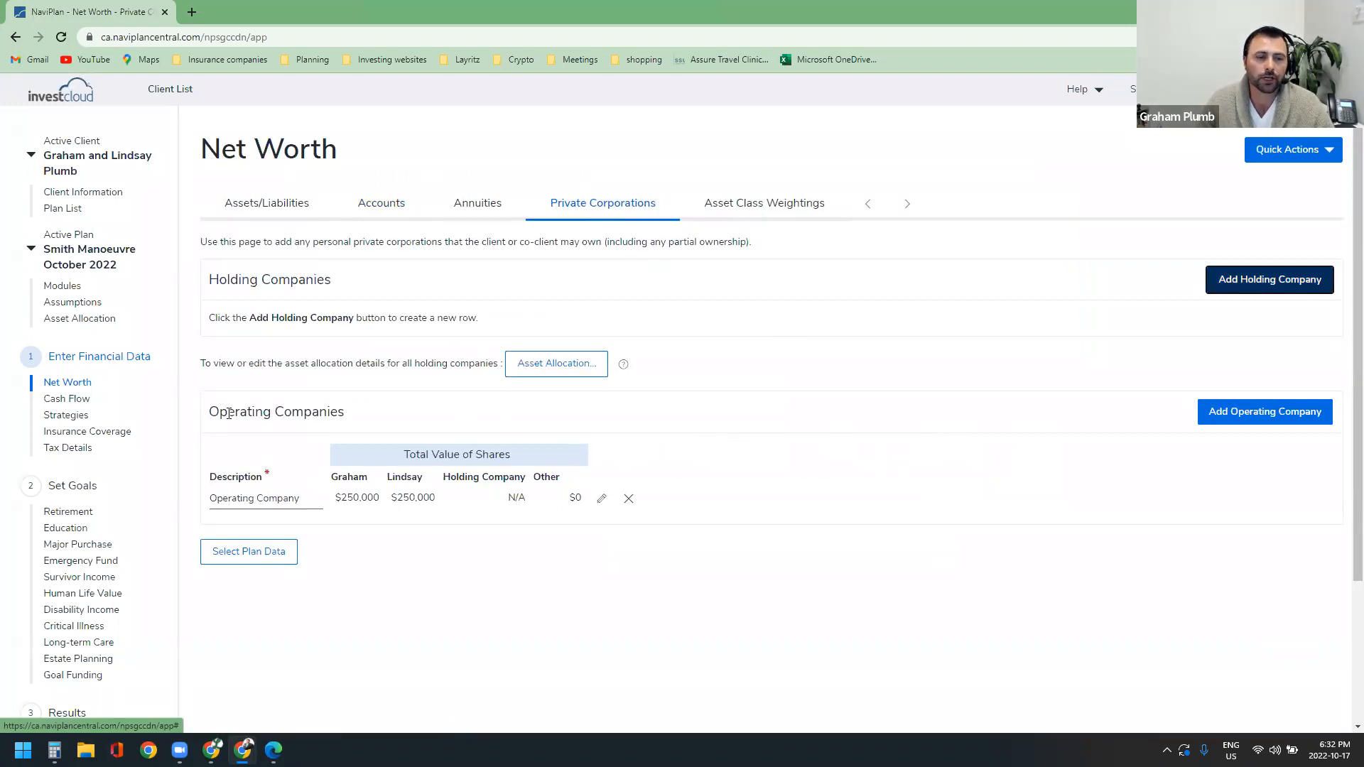
click(602, 498)
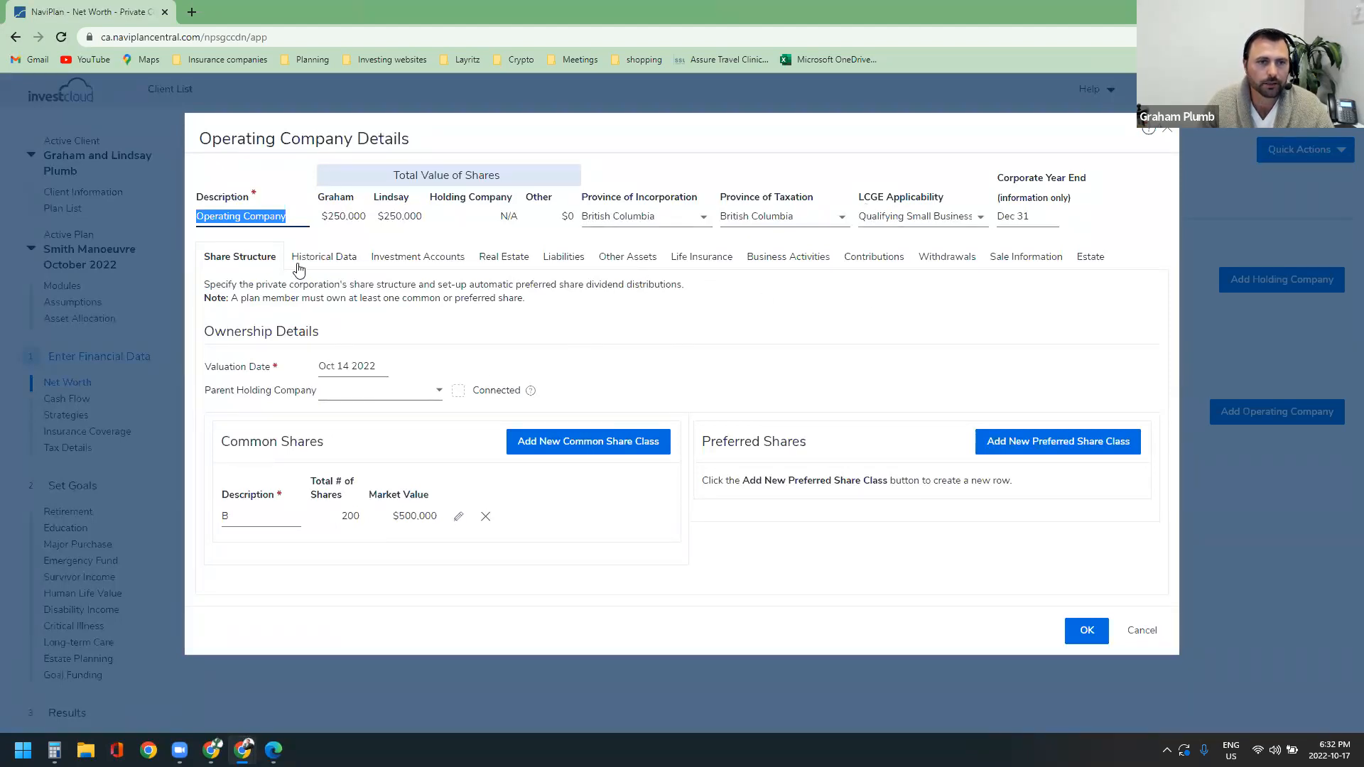
click(458, 516)
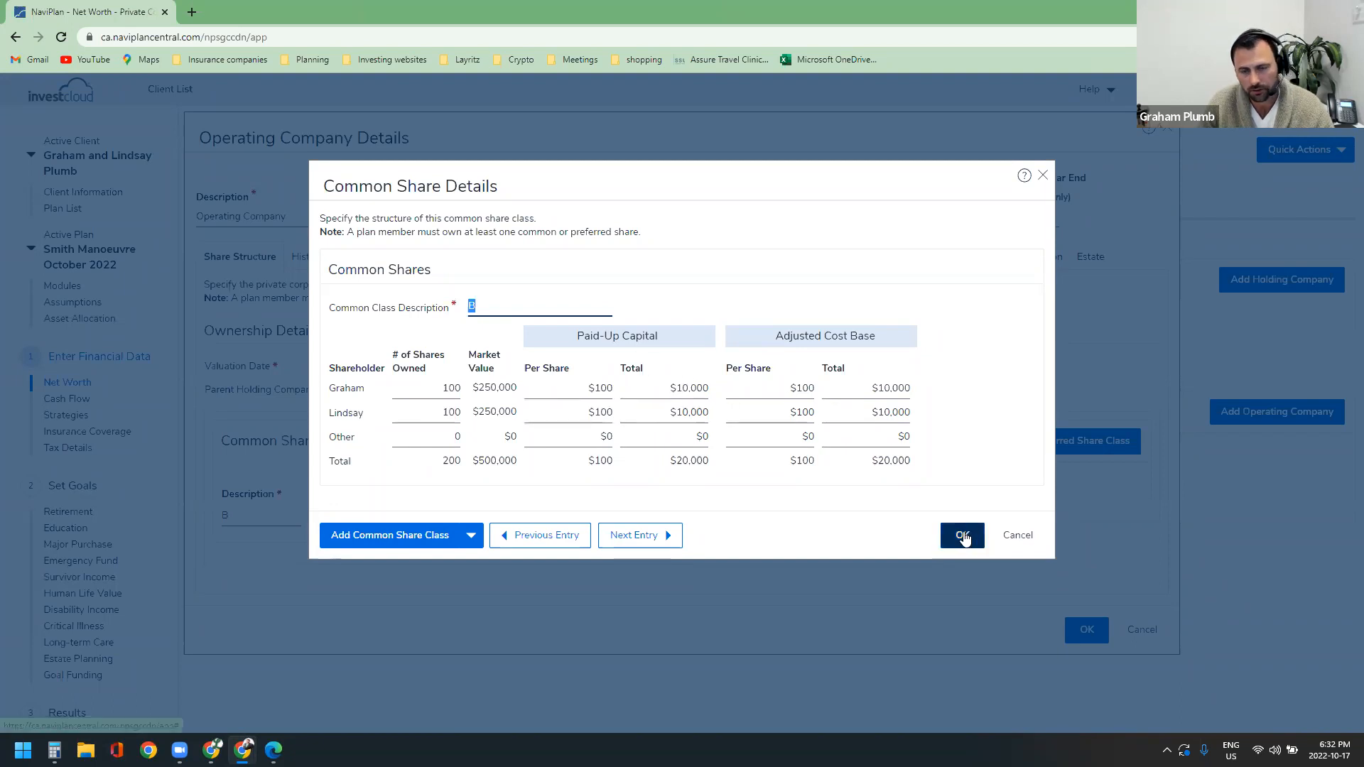
click(964, 537)
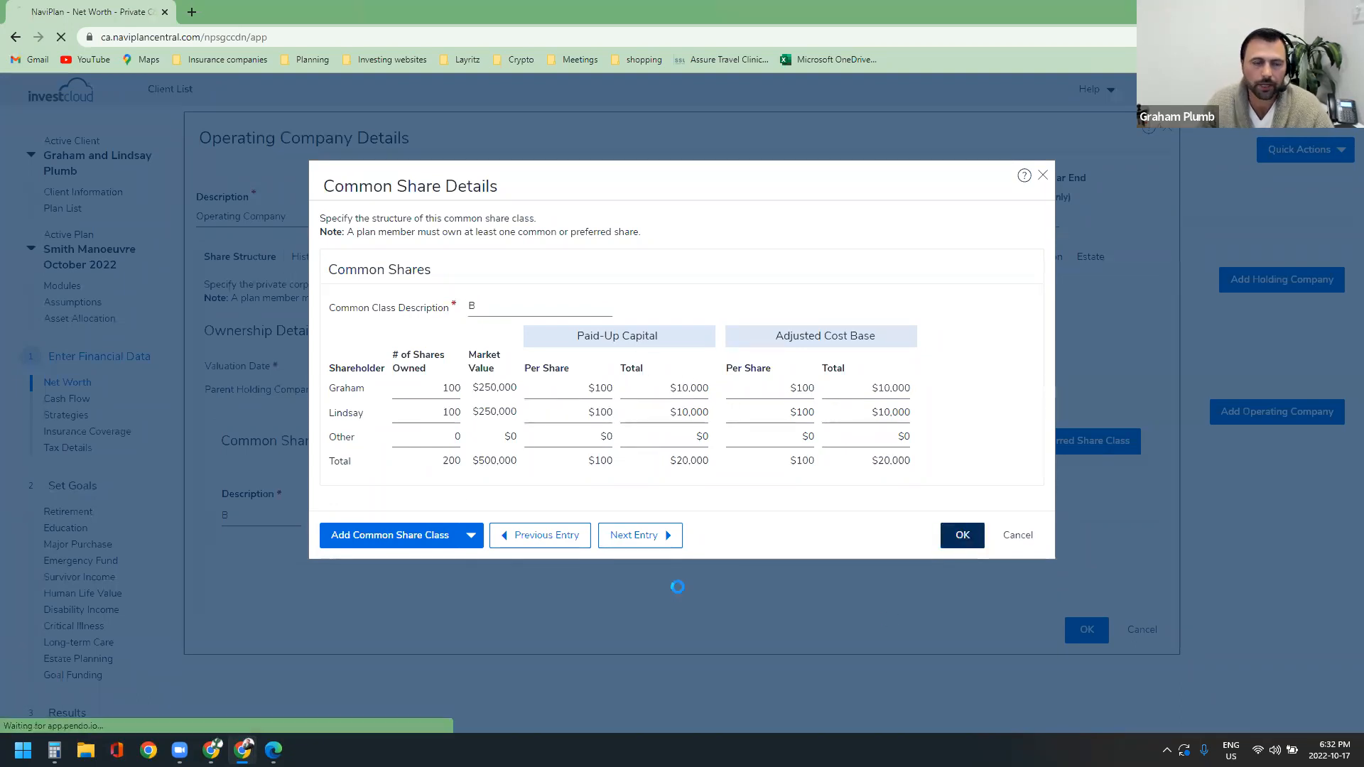
Step: Review the operating company's historical data, investment accounts, real estate and liabilities, including the details of the mortgage linked to Real Estate 1
click(306, 258)
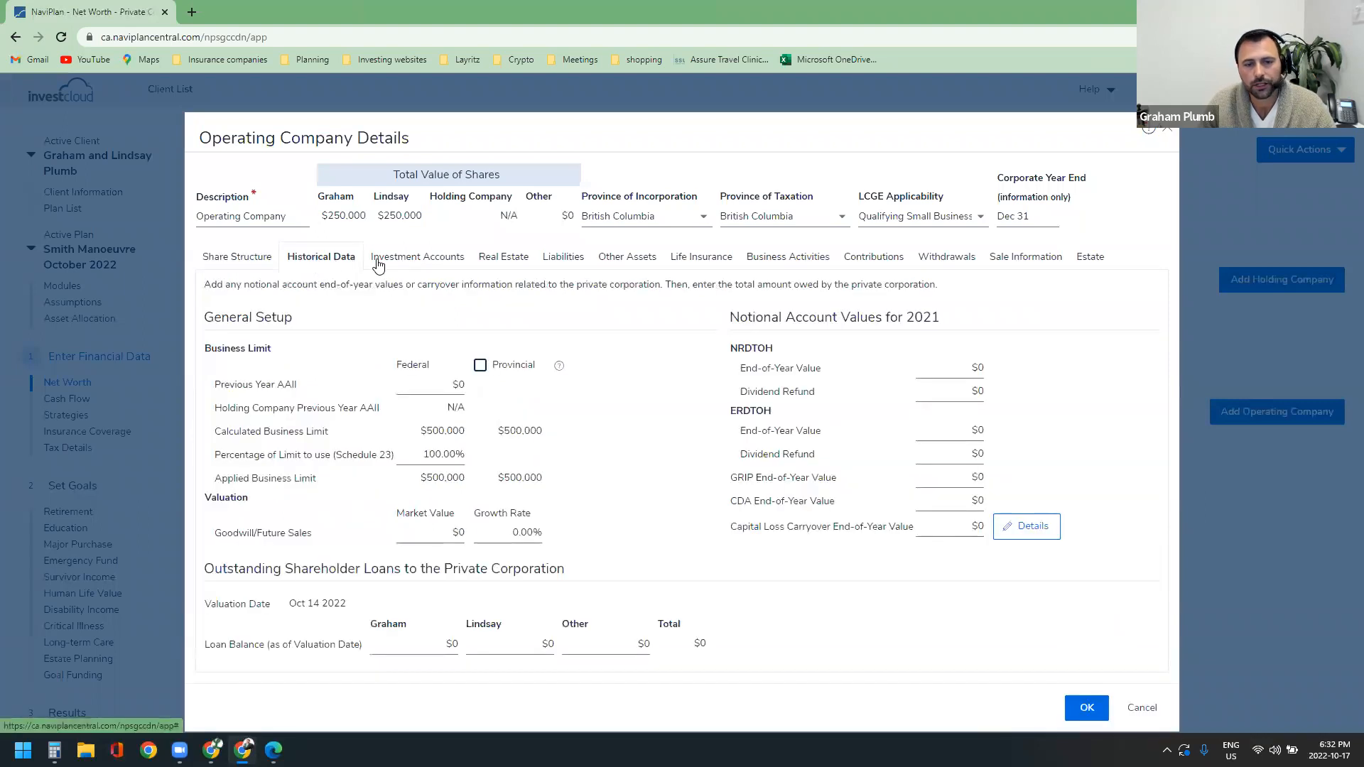
click(413, 260)
click(499, 260)
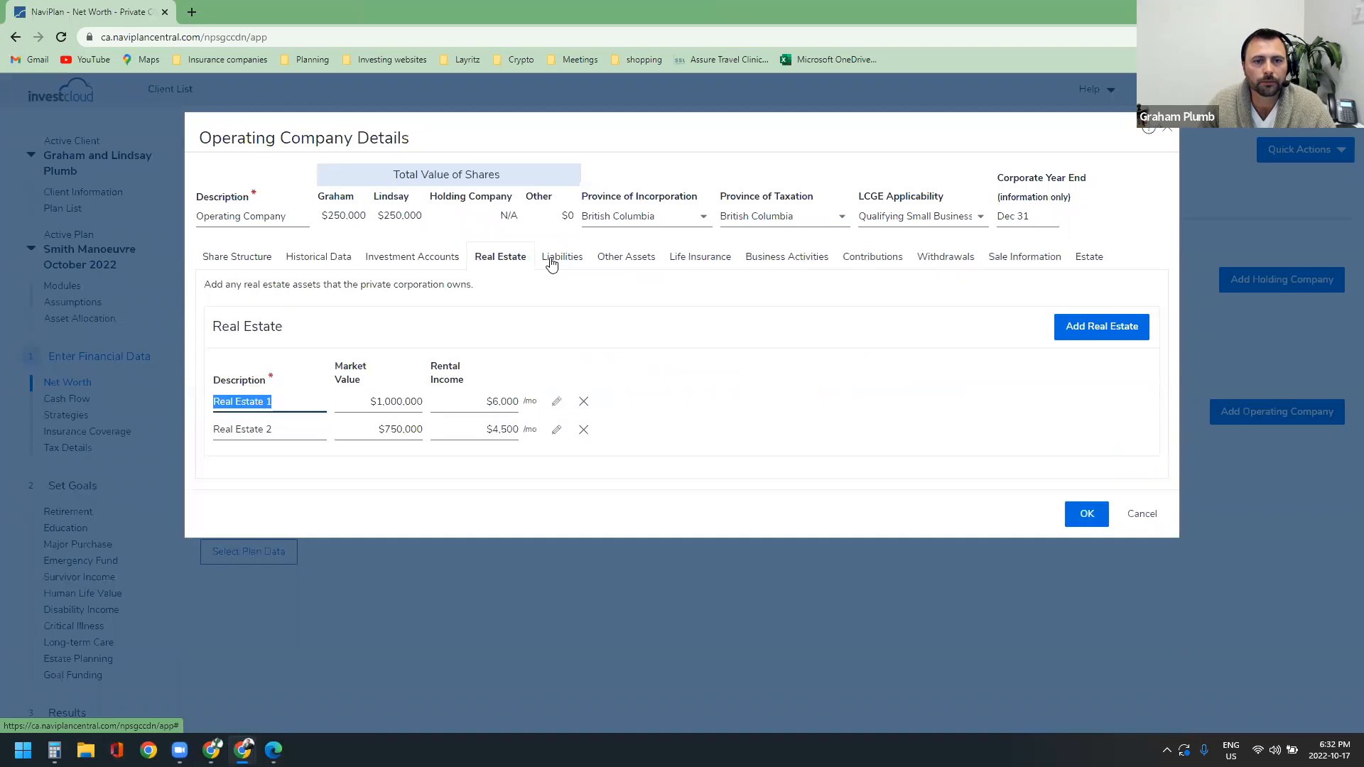
click(558, 262)
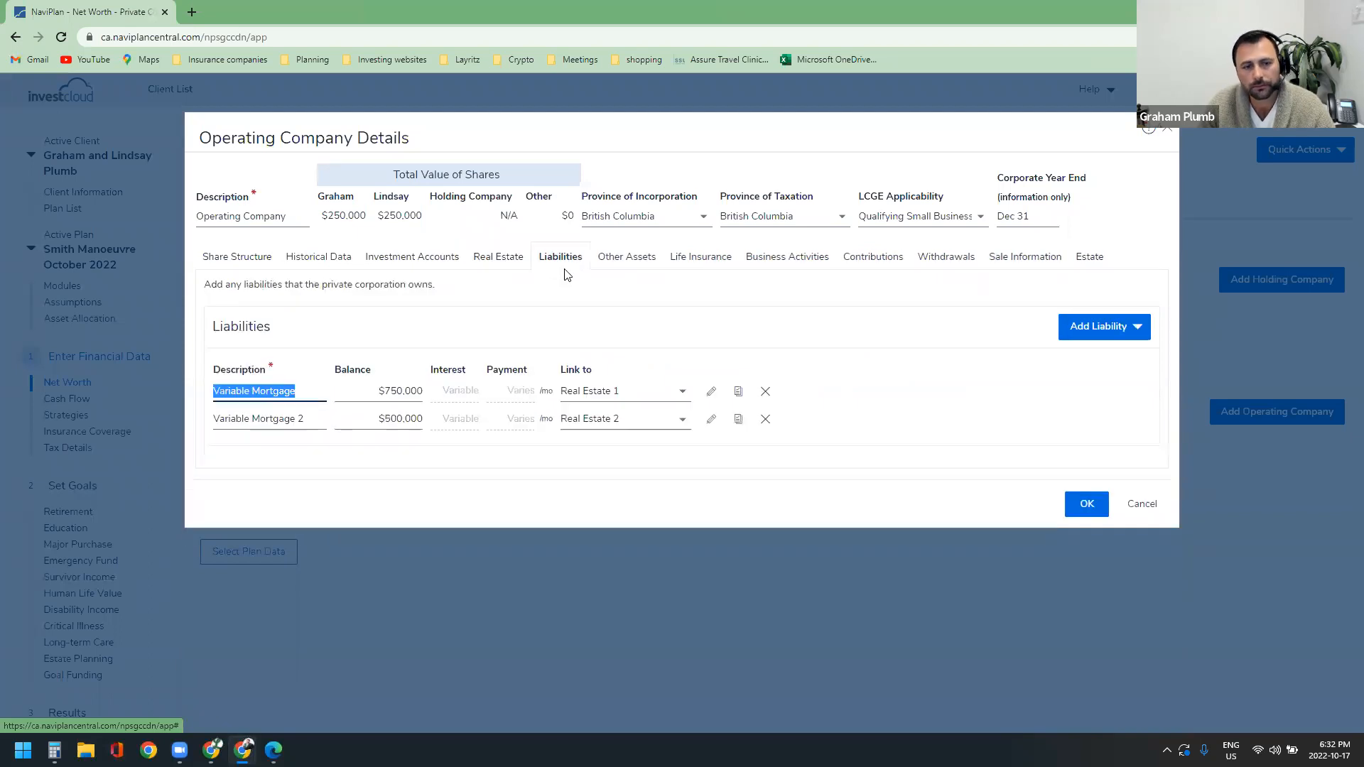
click(711, 392)
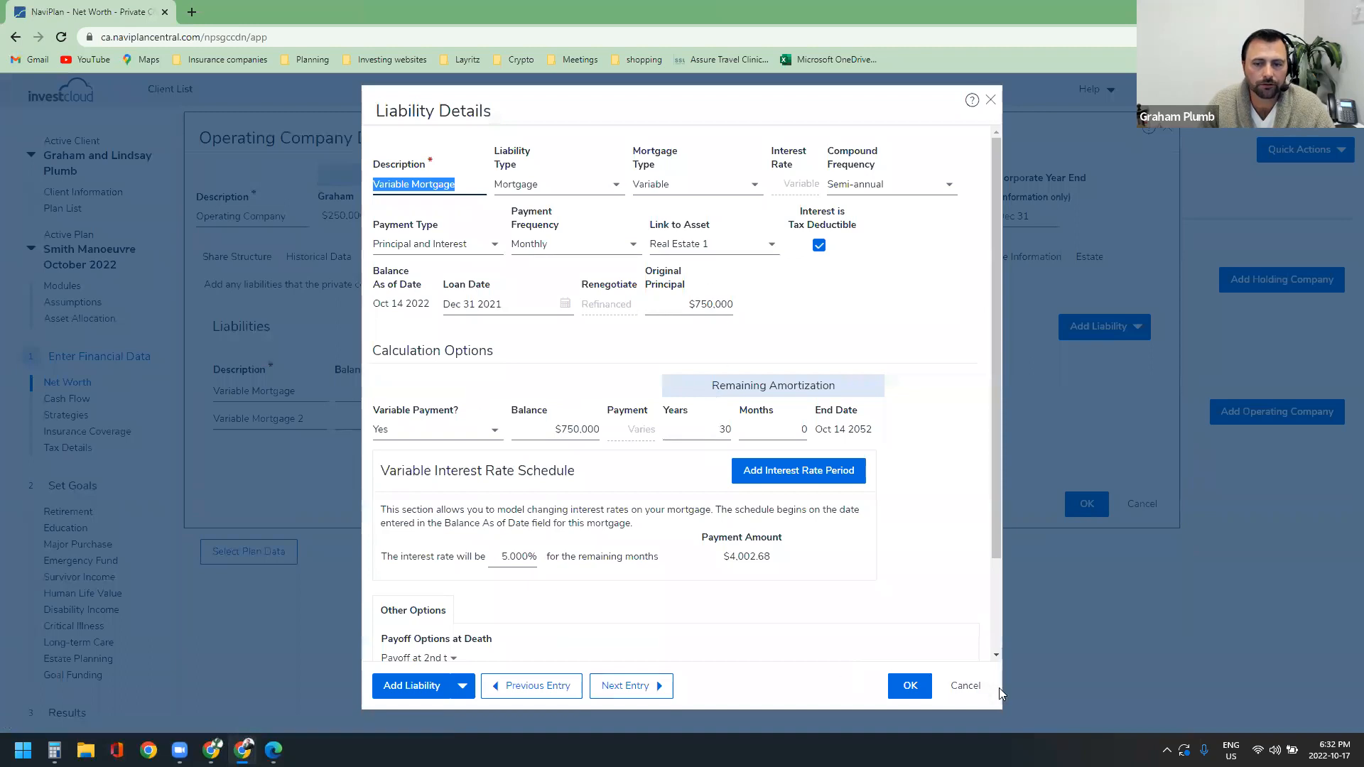
click(963, 684)
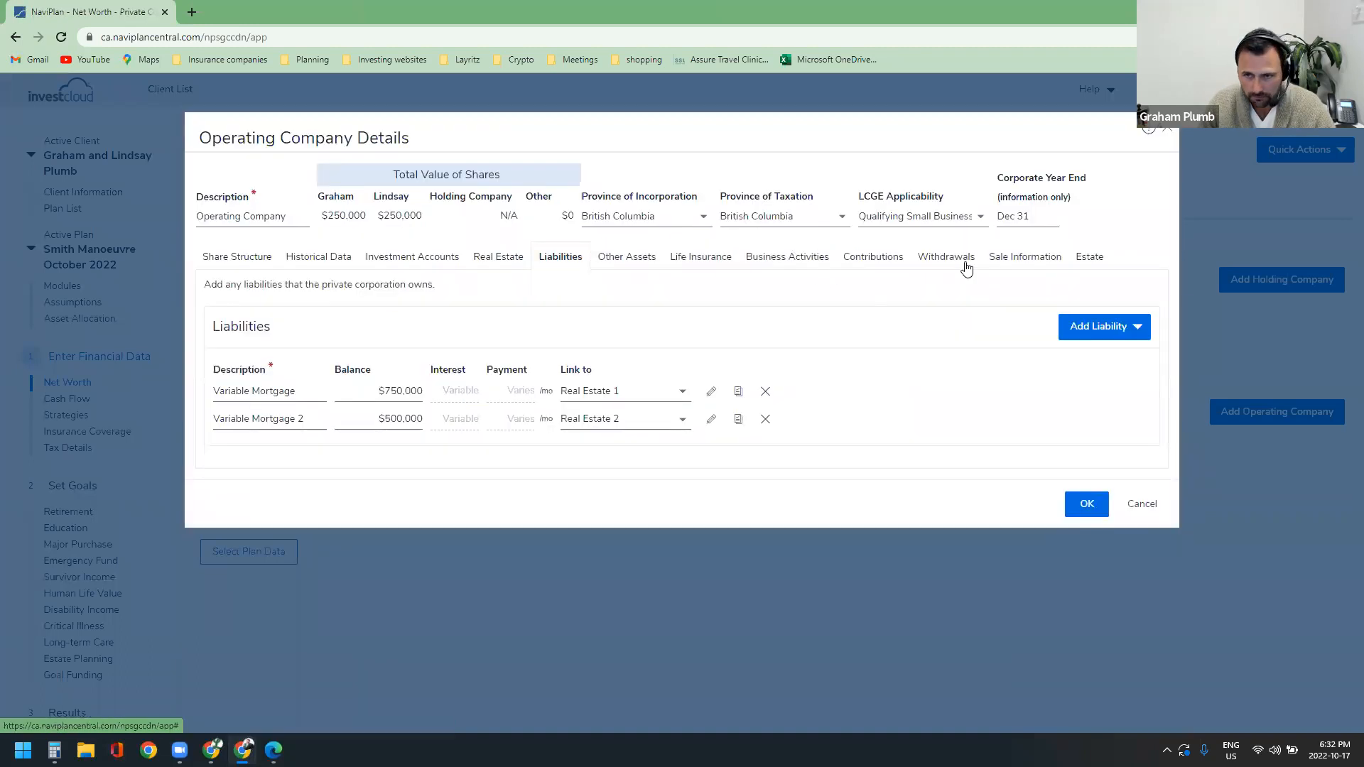
Step: Review the operating company's withdrawals and its business income, expense and shareholder salary sections, and close the company without saving
click(946, 258)
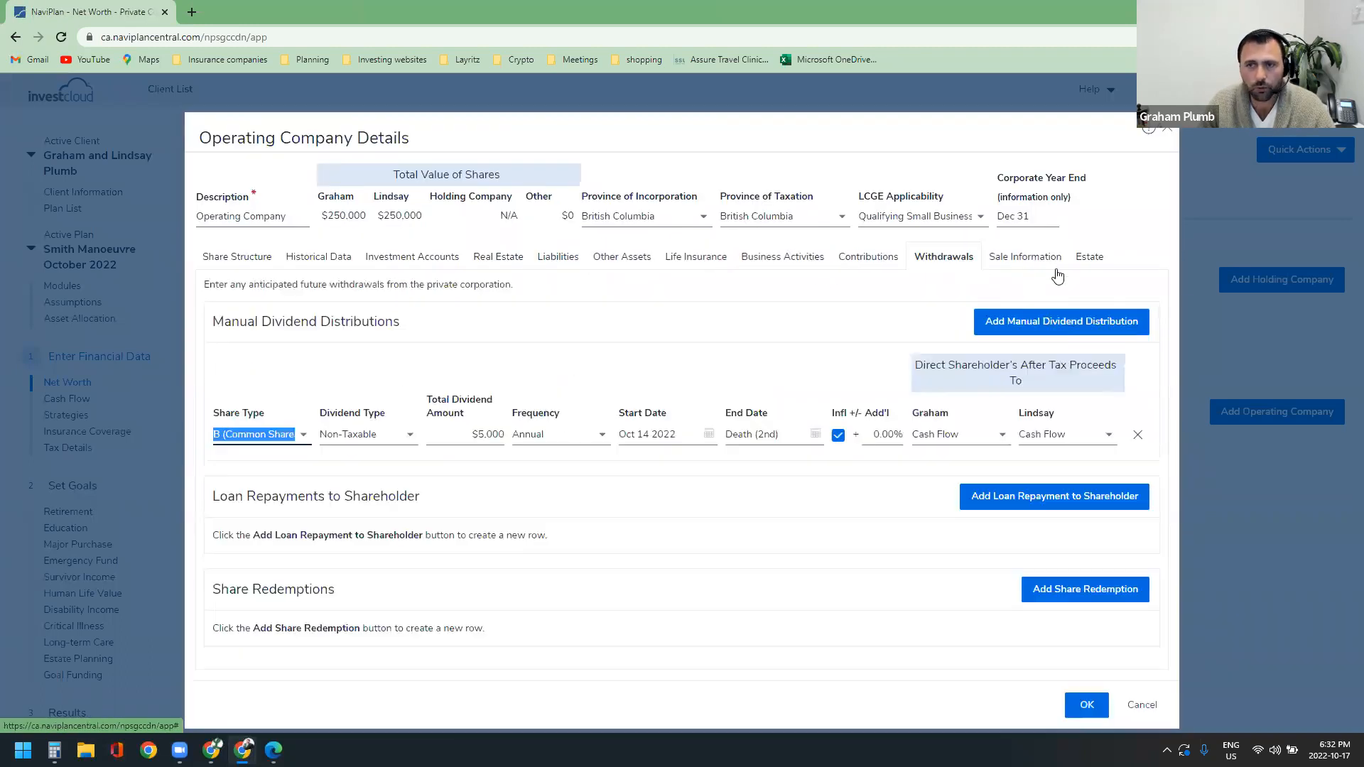
click(747, 258)
drag(245, 330, 307, 334)
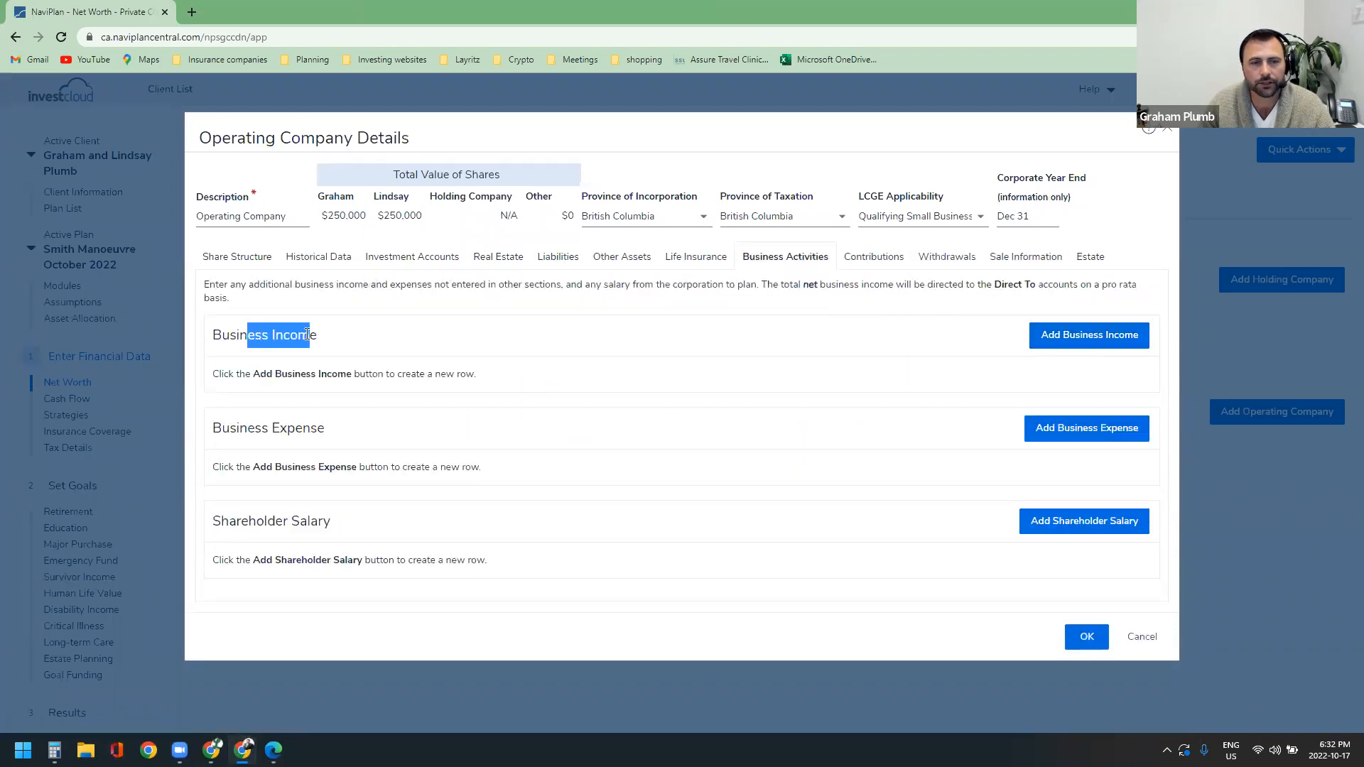
click(359, 349)
drag(247, 428, 287, 429)
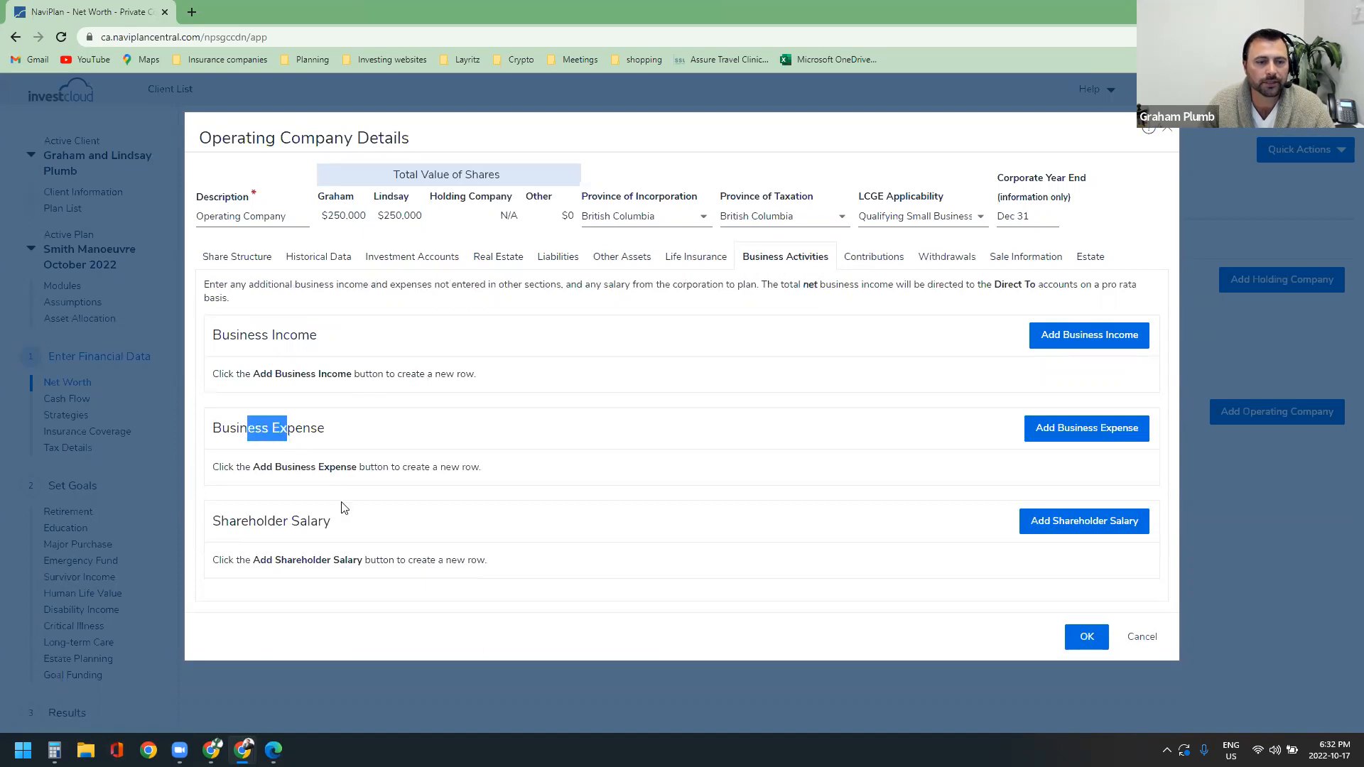
drag(252, 526, 301, 527)
click(740, 533)
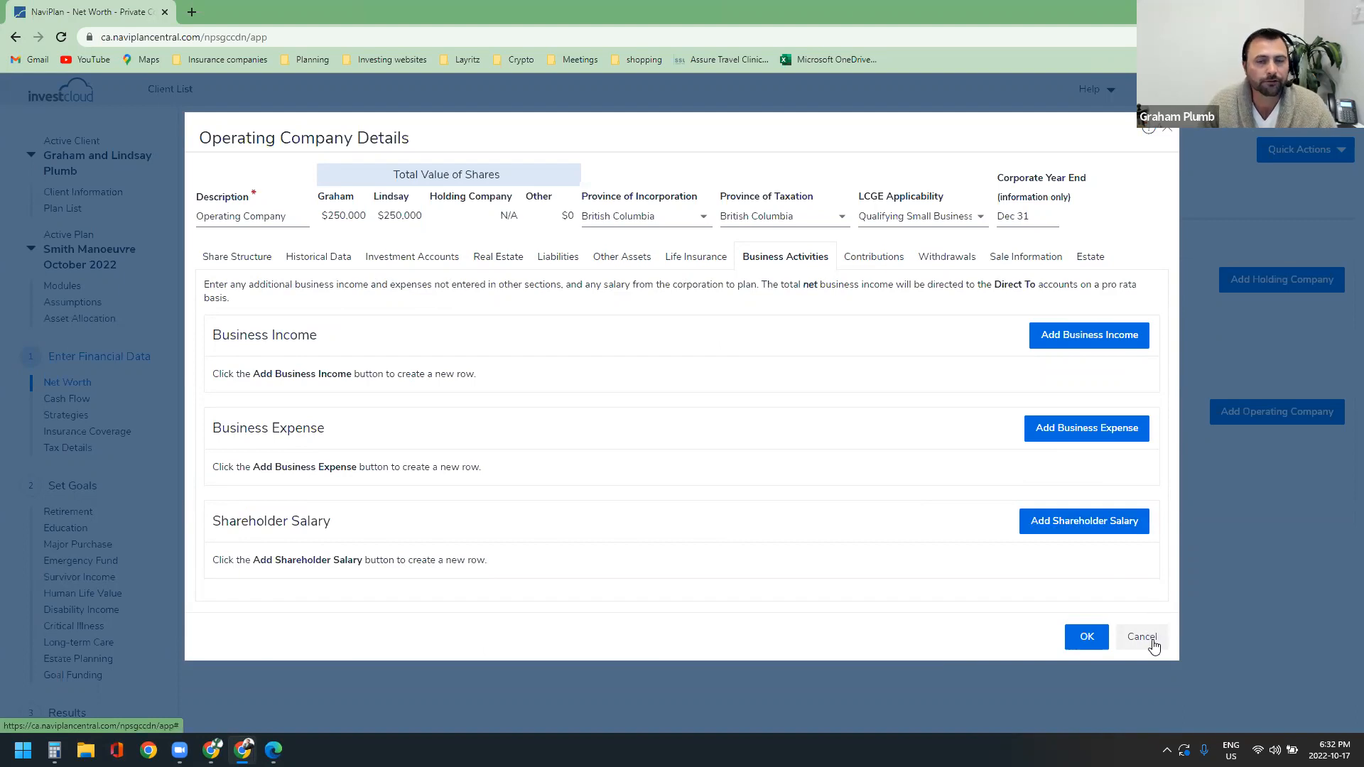
click(1152, 642)
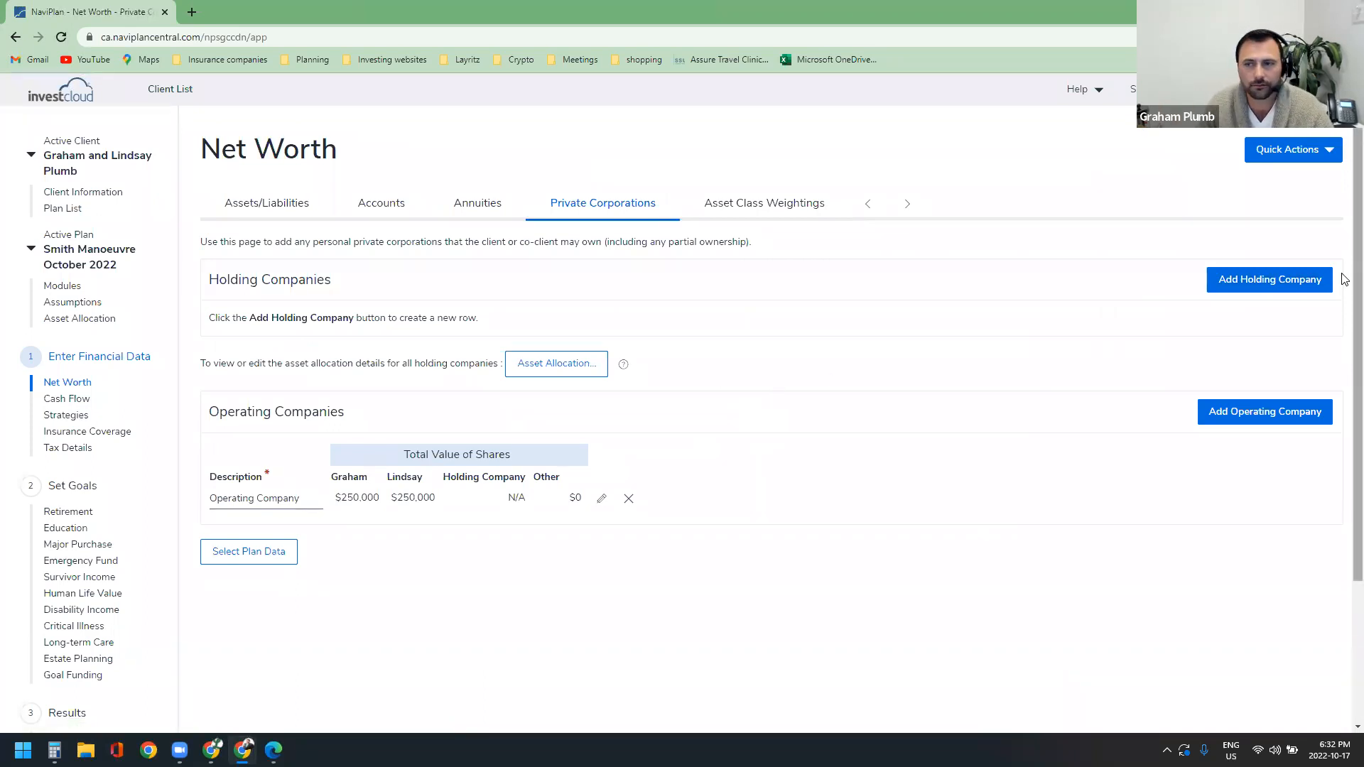
Step: Check the details form for a new holding company, discard it, and go to the plan's Cash Flow section
click(1303, 286)
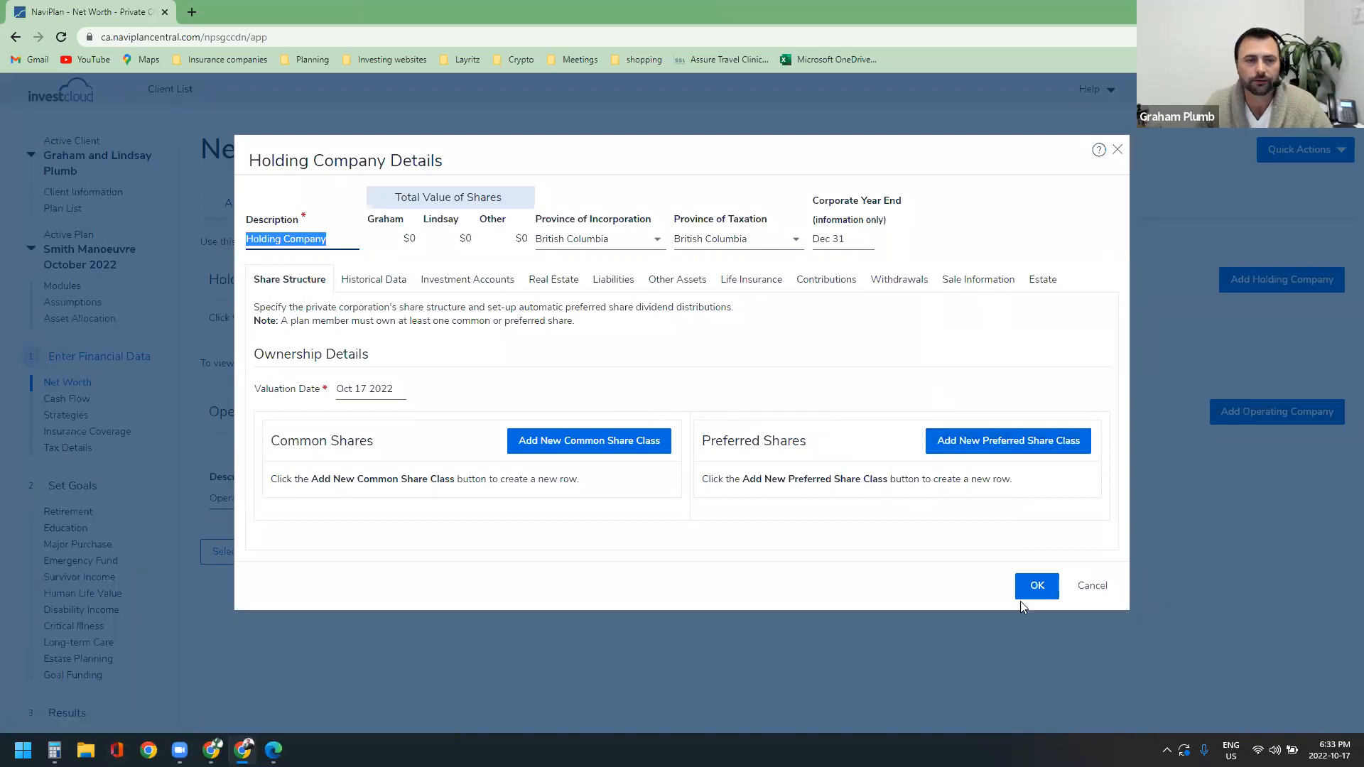
click(1092, 587)
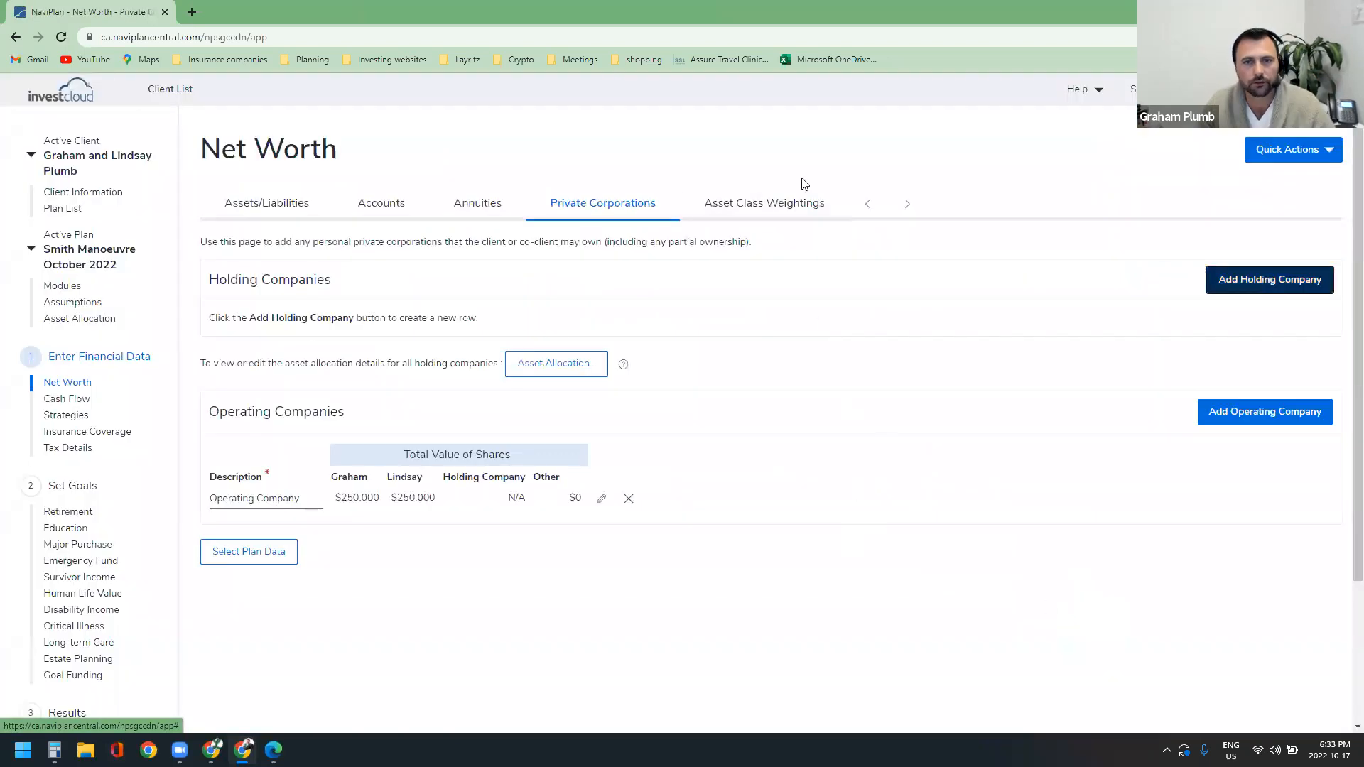
click(55, 399)
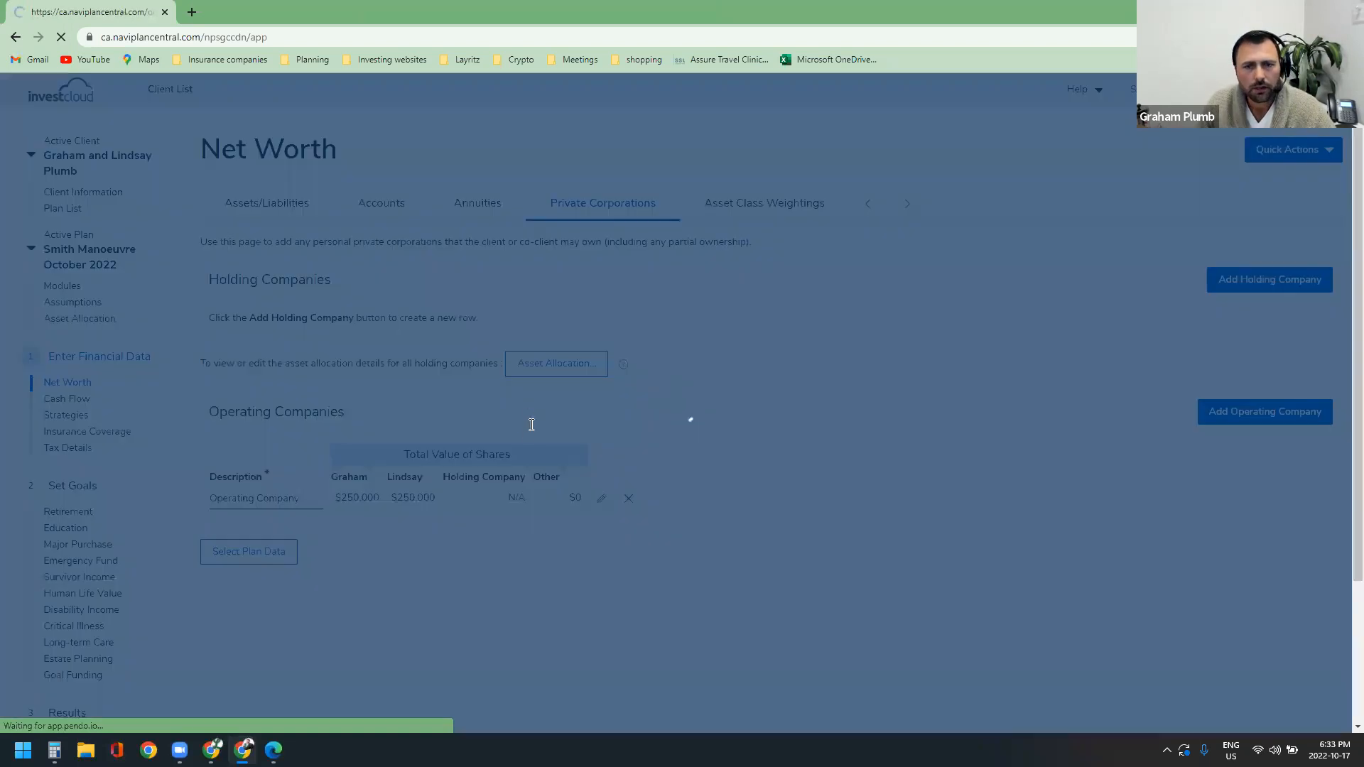
Step: Review the Cash Flow incomes, CPP/QPP and OAS benefits, pensions and expenses, and go to the plan's Strategies section
scroll(302, 199, down, 2)
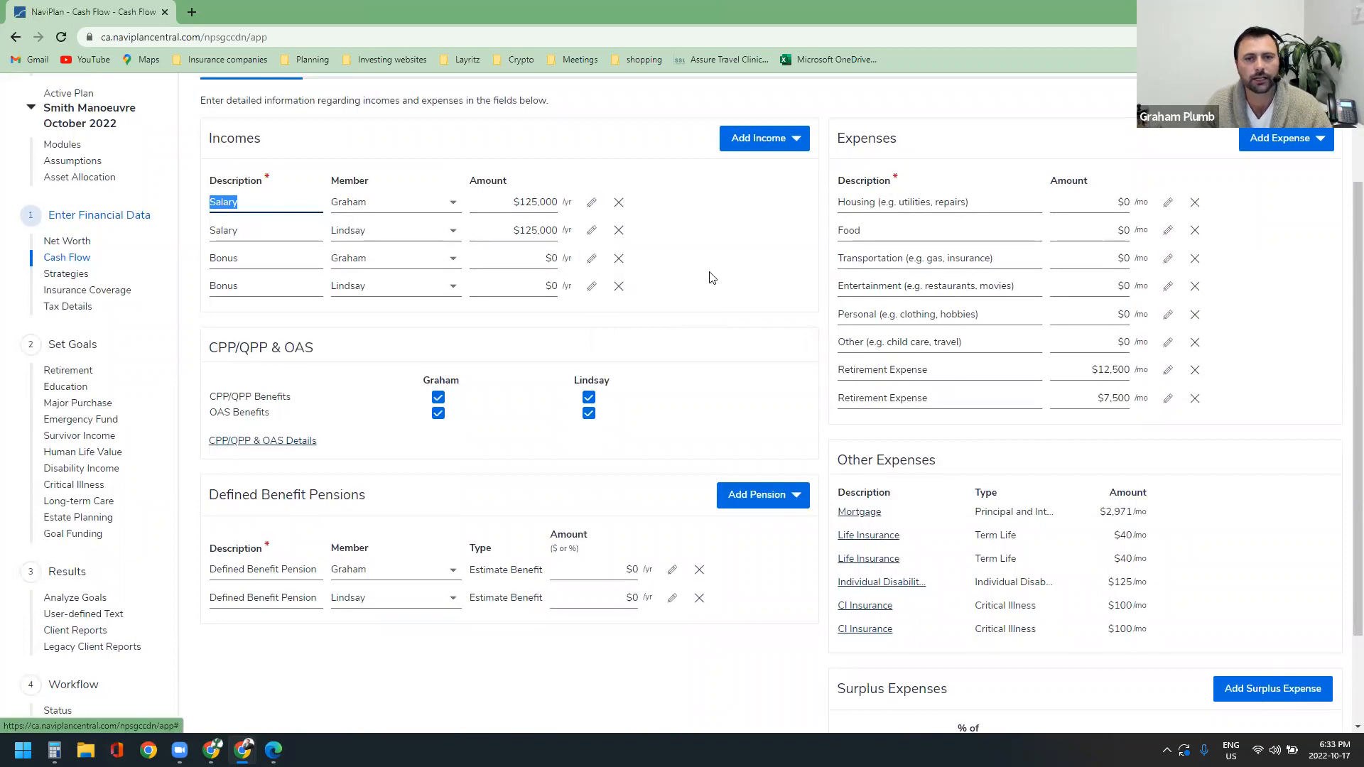
drag(859, 139, 936, 145)
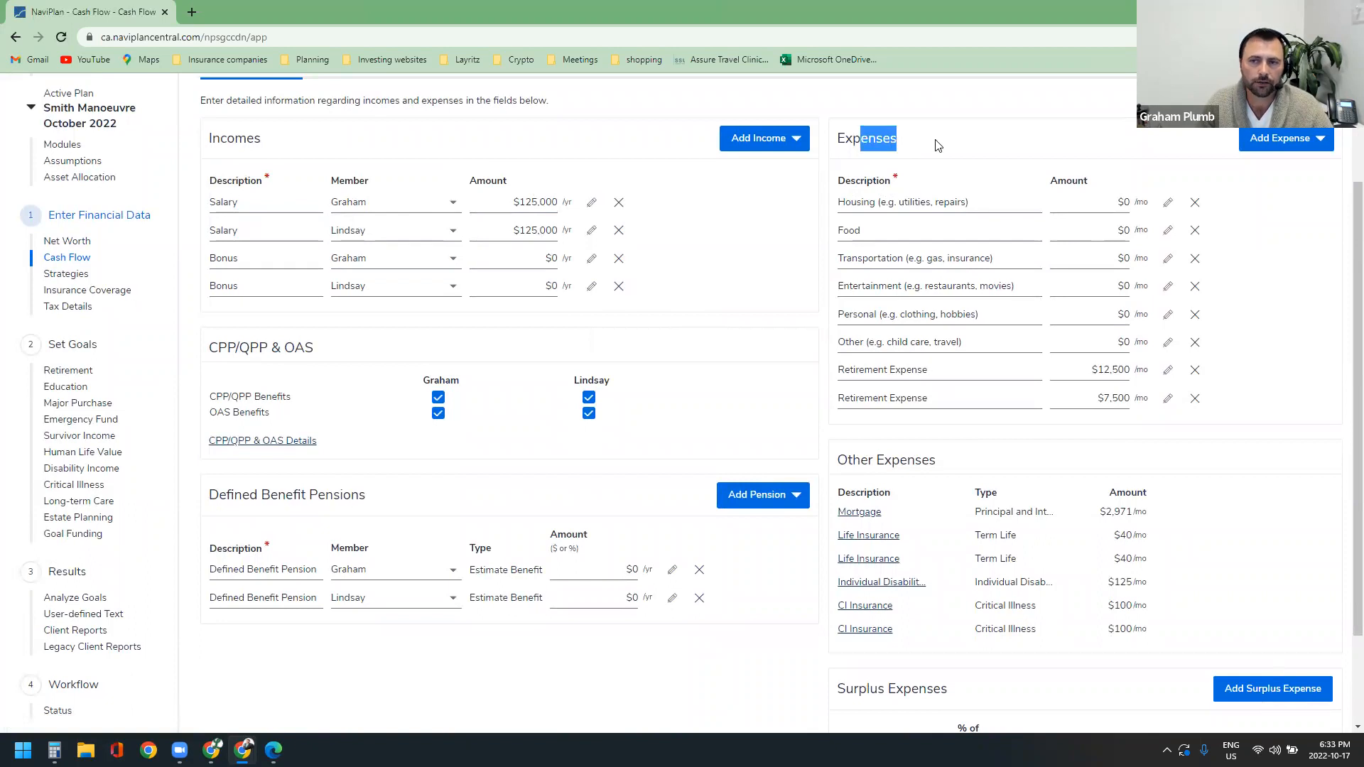
click(998, 179)
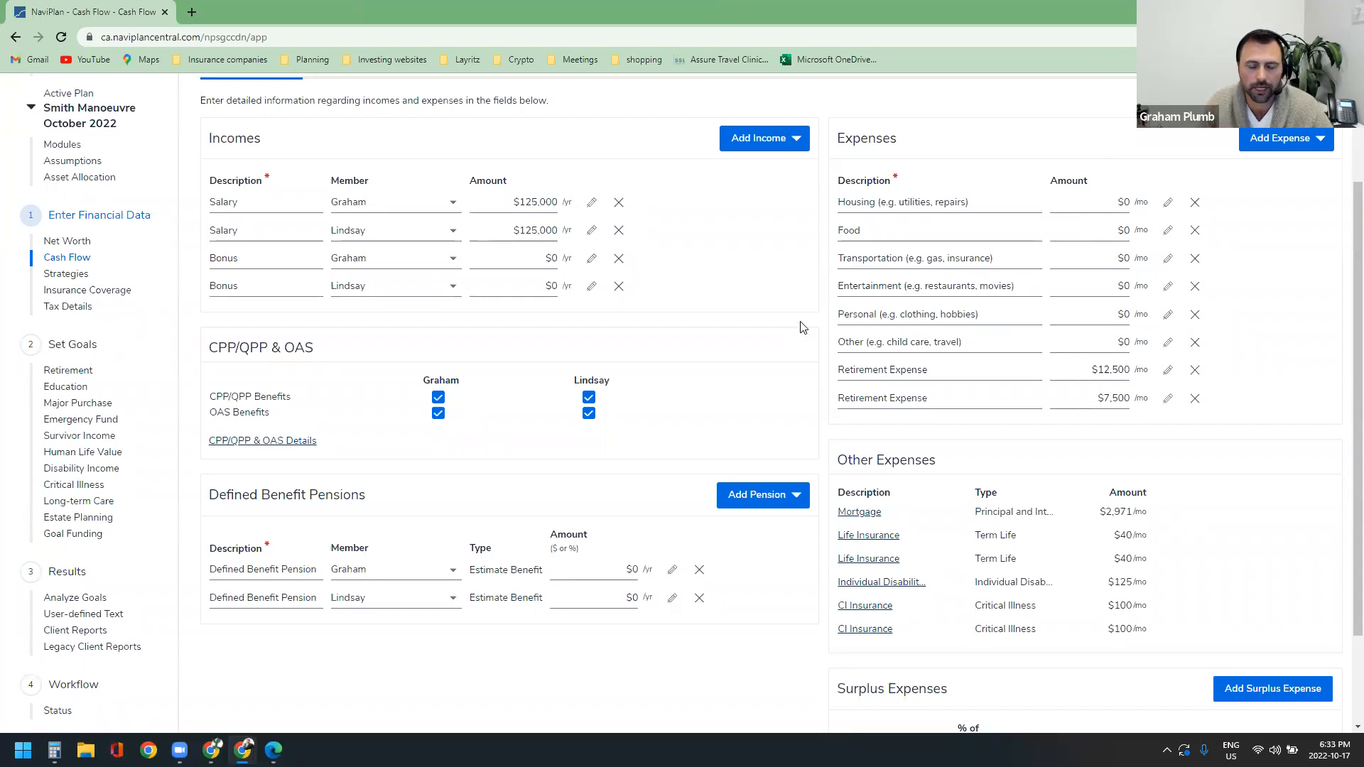
scroll(807, 353, down, 1)
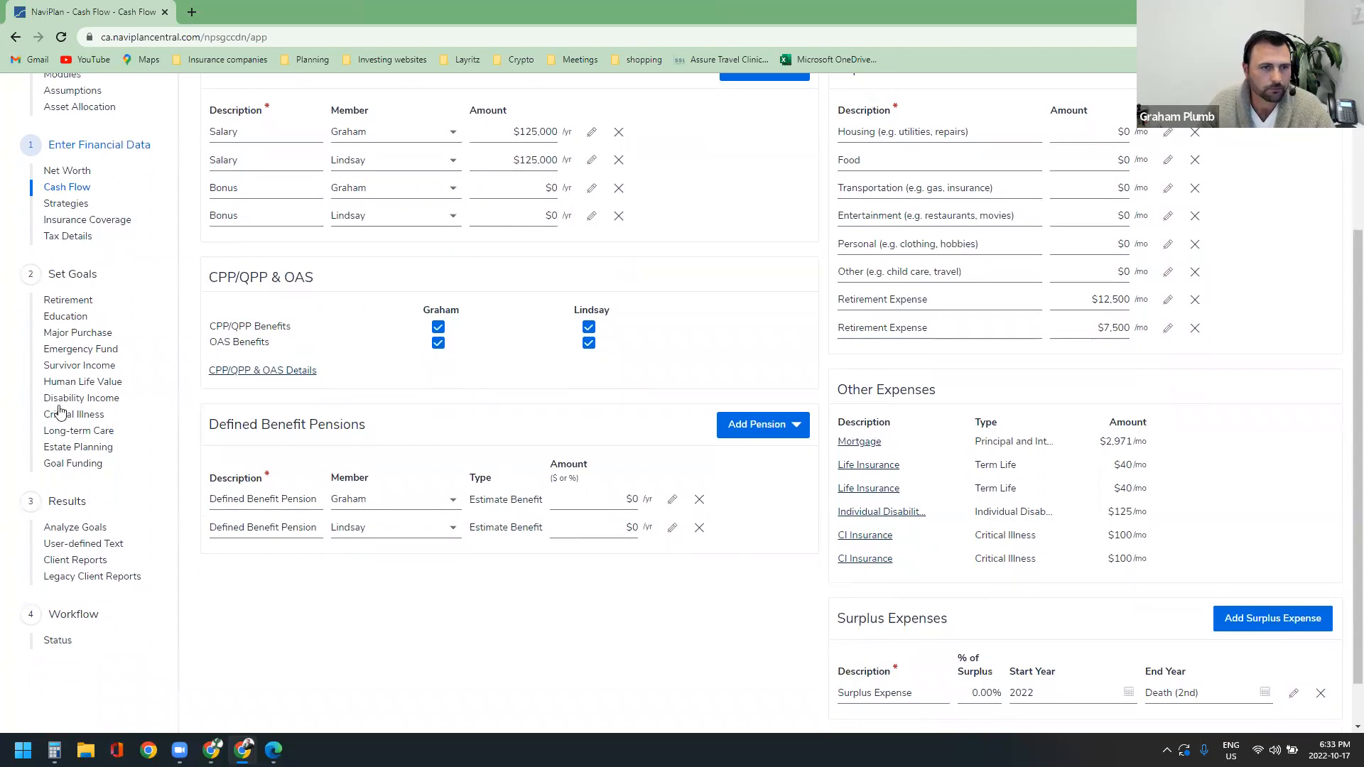
click(67, 205)
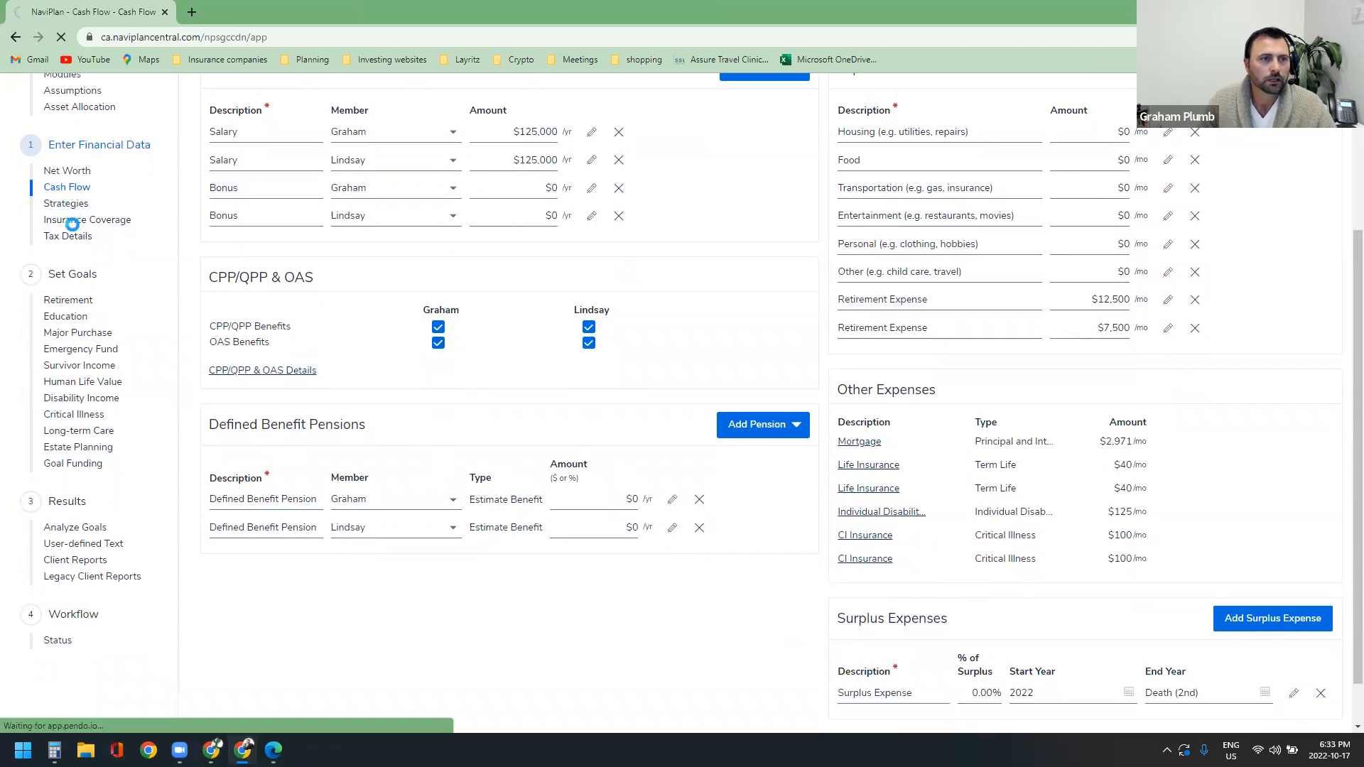
Step: Review the retirement goal's objectives, expense calculation options and retirement expenses, and check the Education and Major Purchase goal pages
click(82, 513)
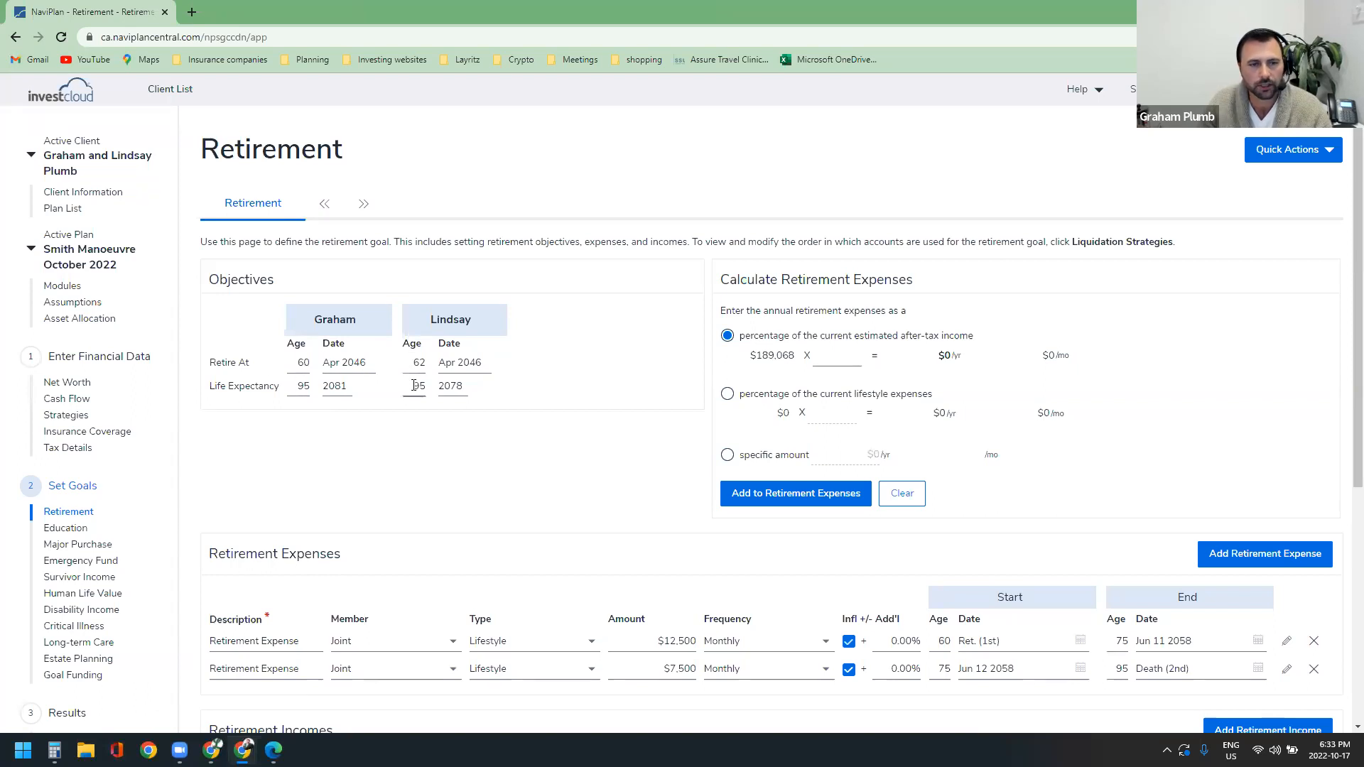
drag(740, 279, 913, 271)
click(857, 308)
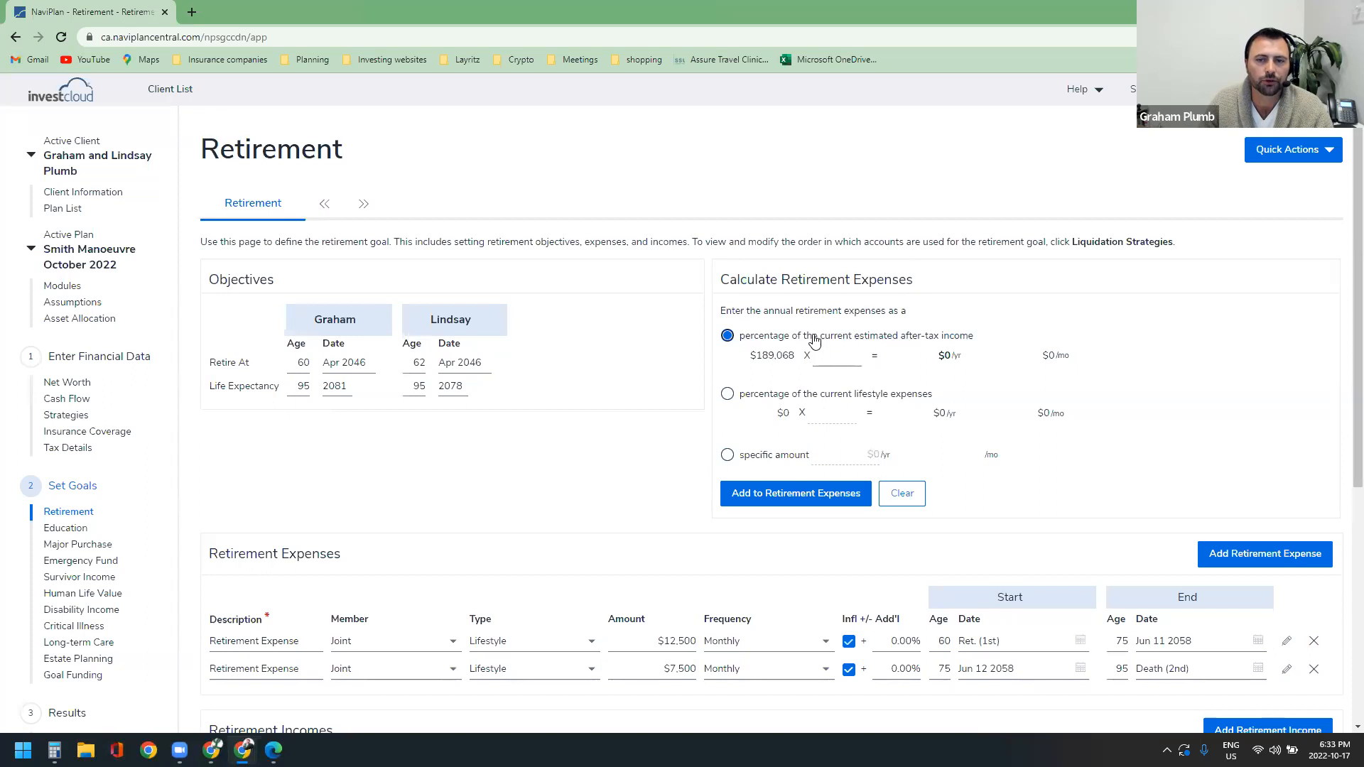
scroll(734, 426, down, 2)
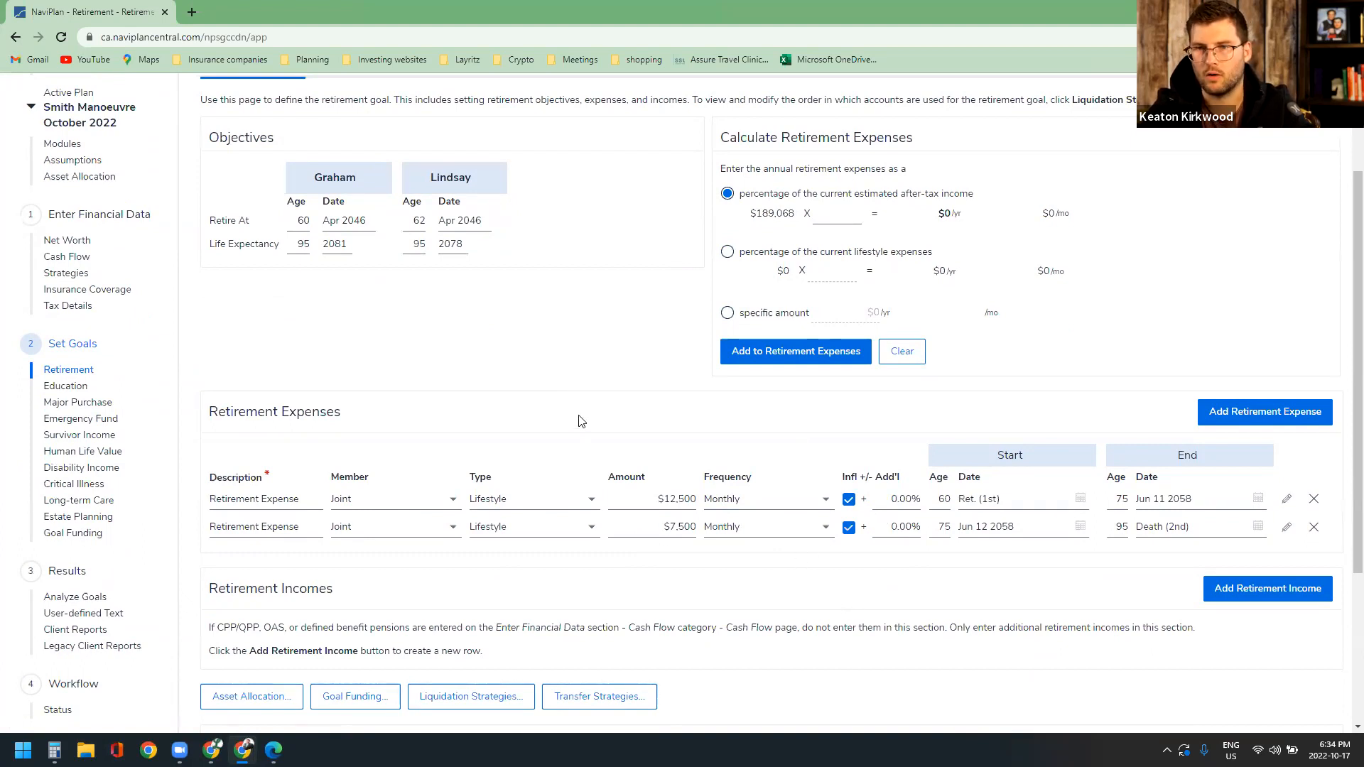
click(63, 384)
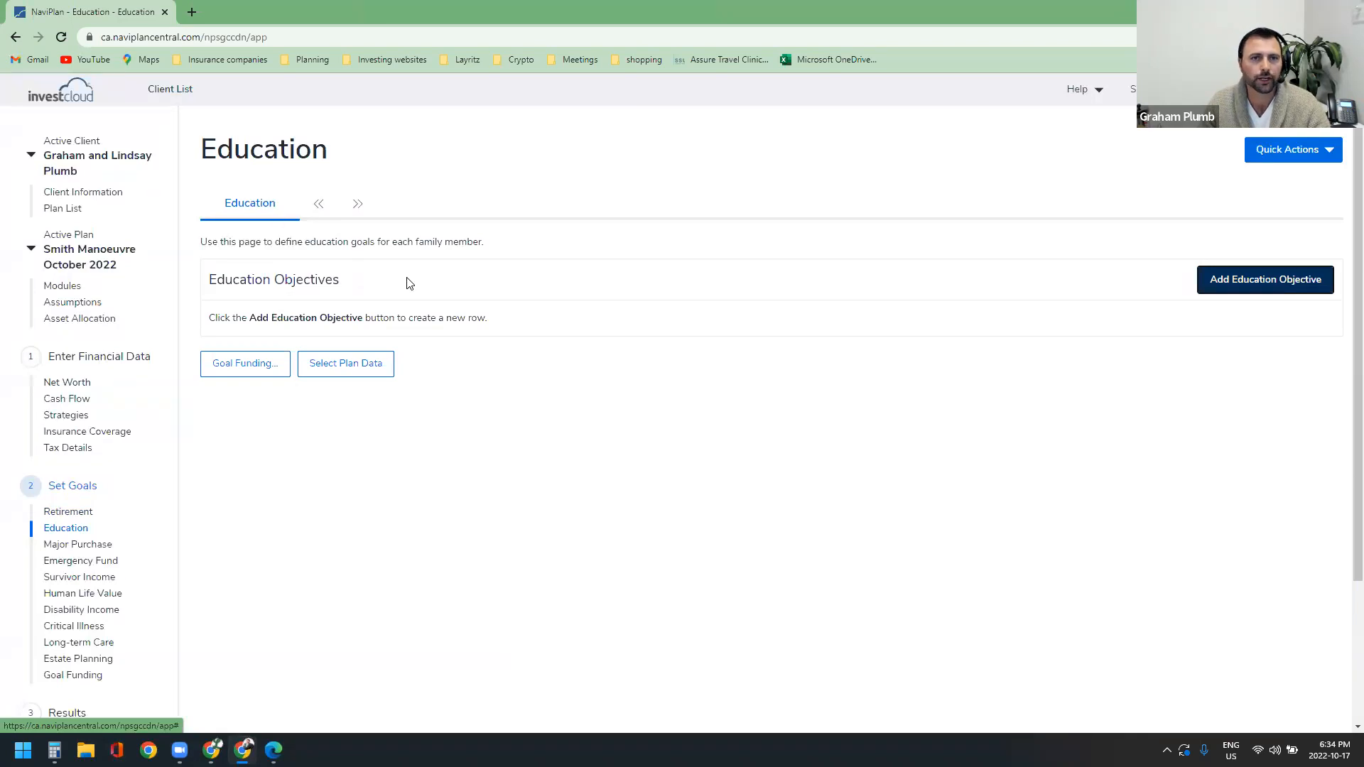
click(88, 543)
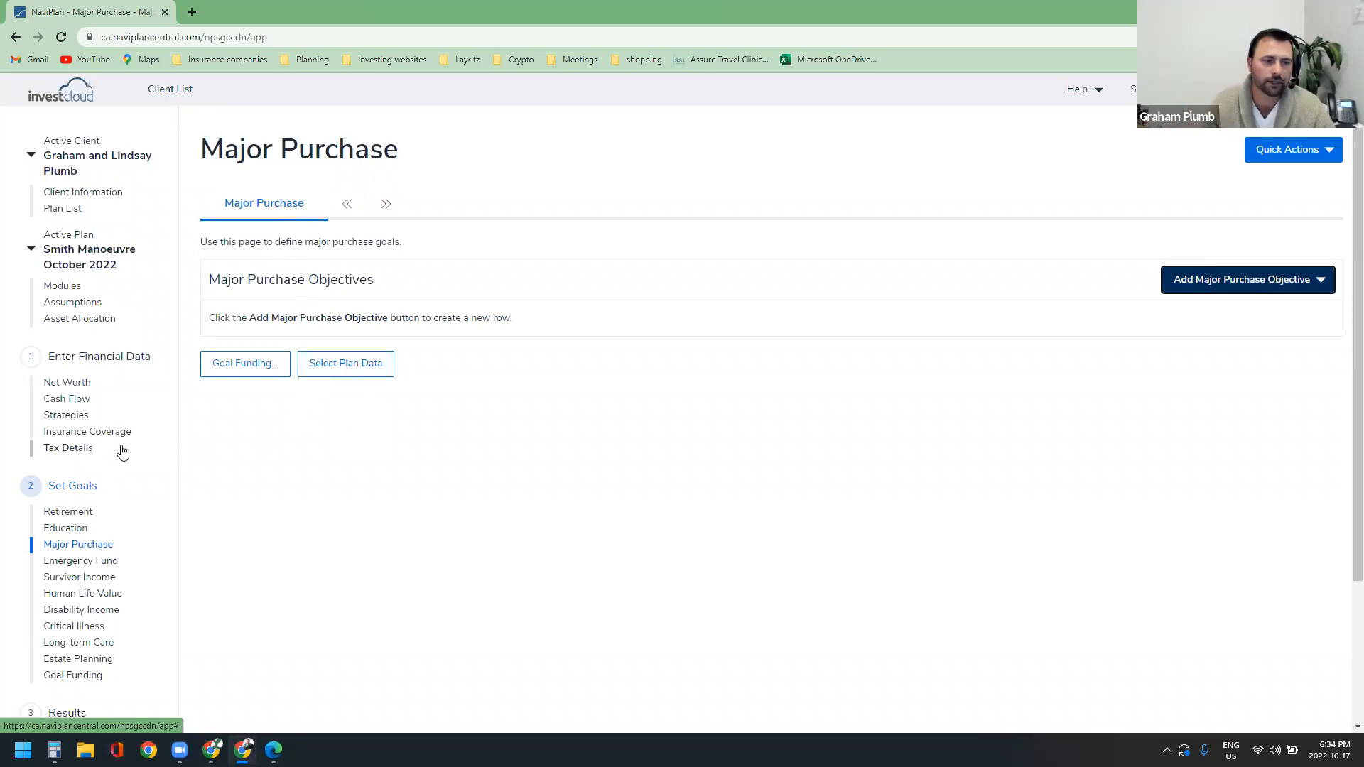
Step: Open Analyze Goals in the results and compare the Current Plan scenario with the Recommended Plan
scroll(103, 459, down, 2)
click(69, 599)
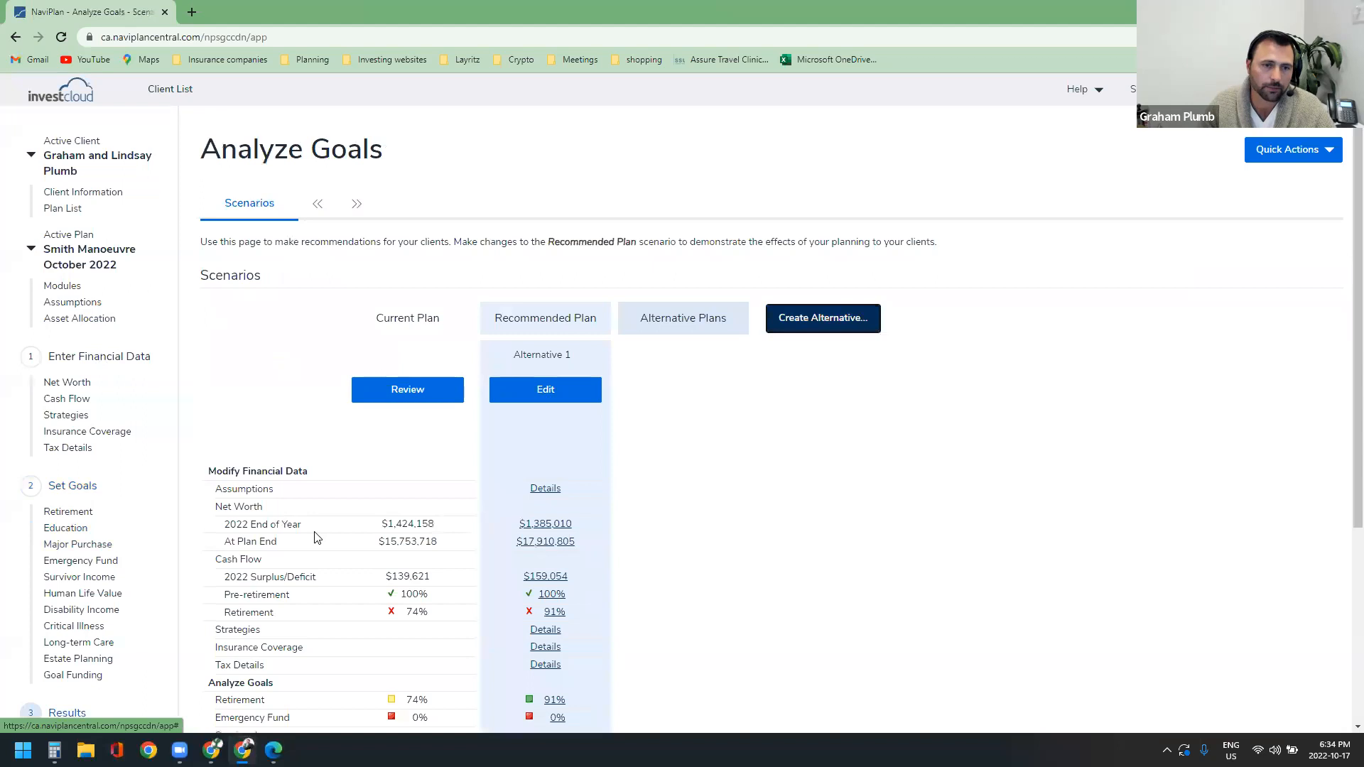
scroll(441, 576, down, 1)
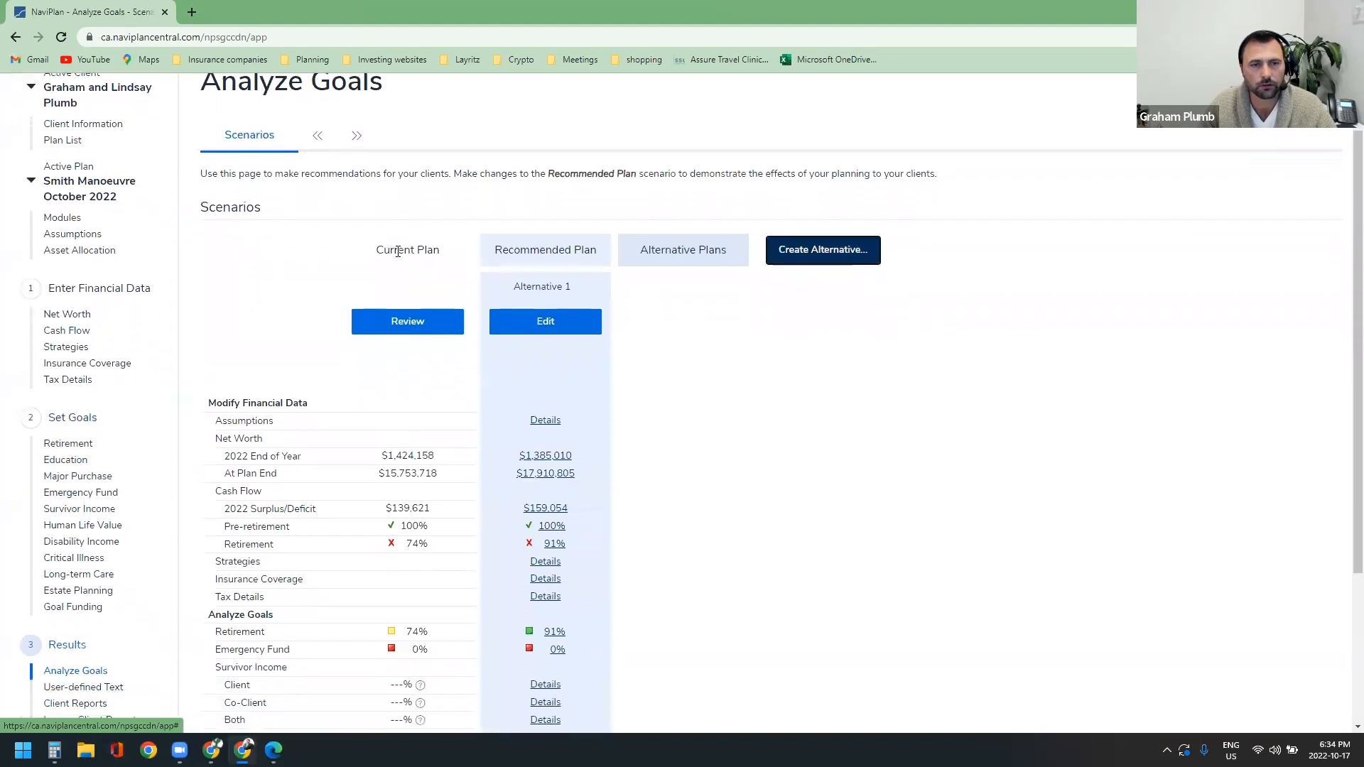
drag(390, 248, 435, 248)
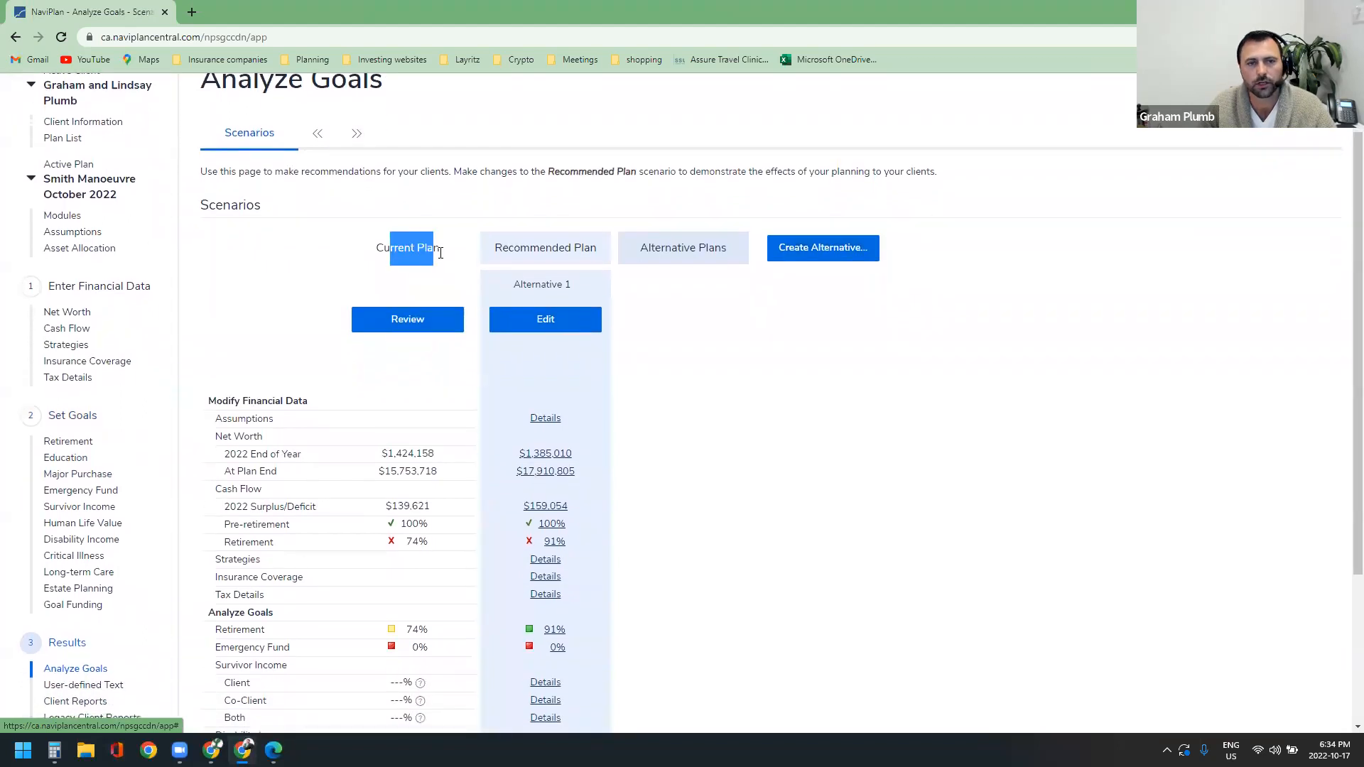
click(395, 475)
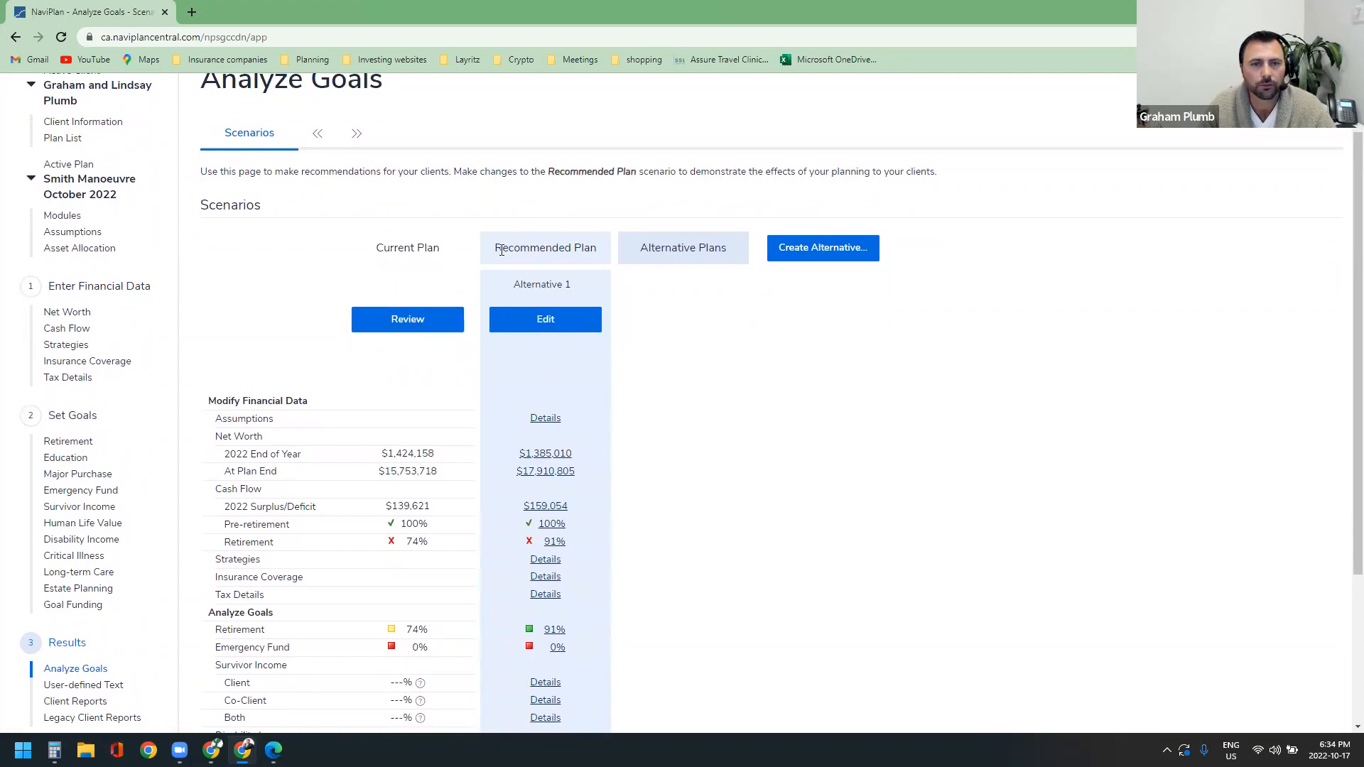
Step: Open the Recommended Plan in the Scenario Manager and review its net worth real estate and liabilities, including the personal loan
click(564, 324)
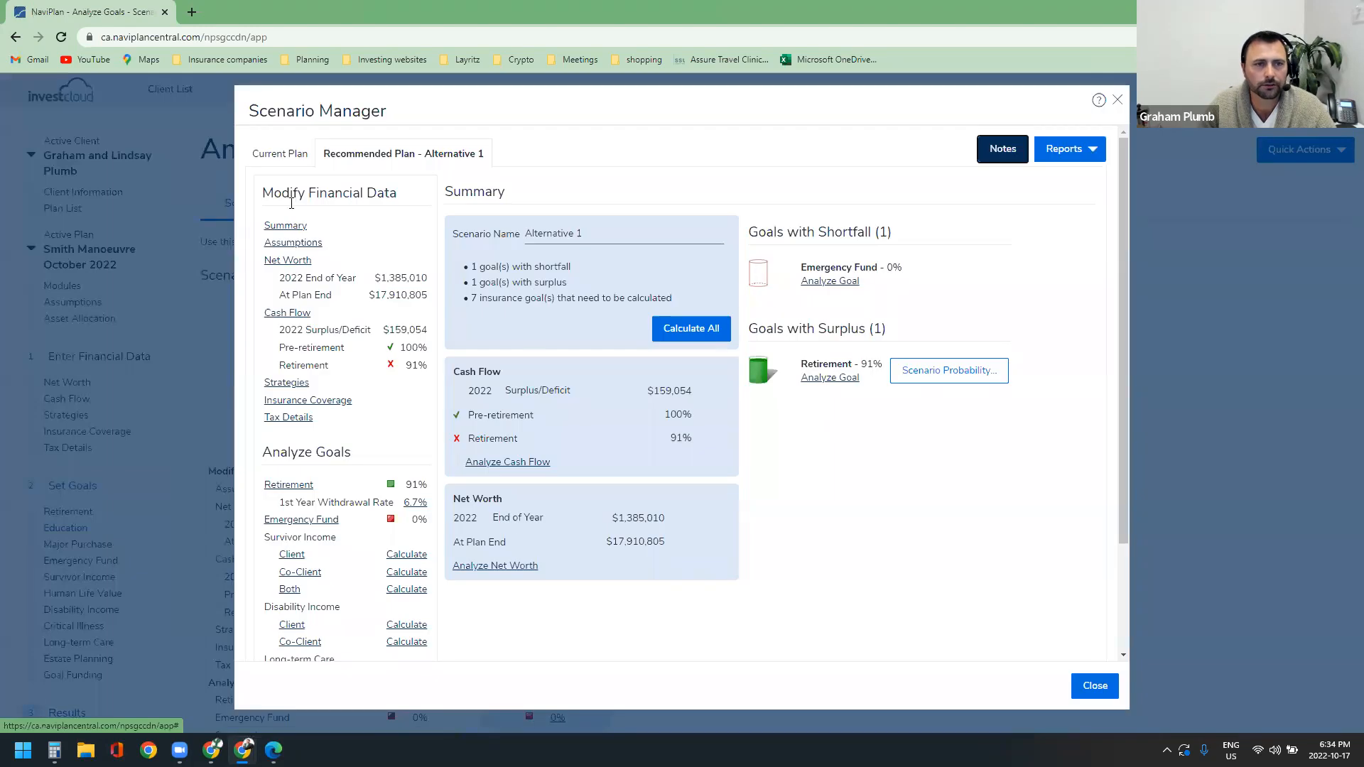
click(290, 262)
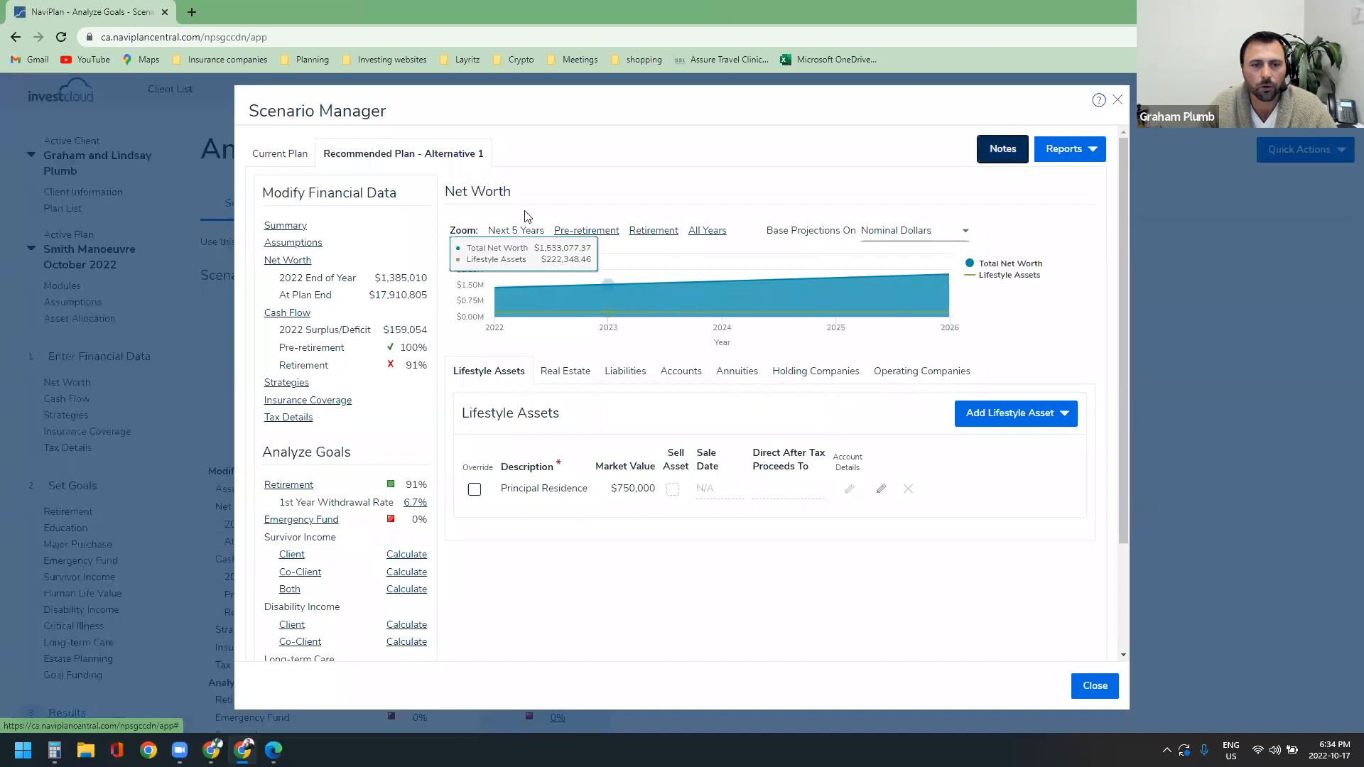
click(568, 372)
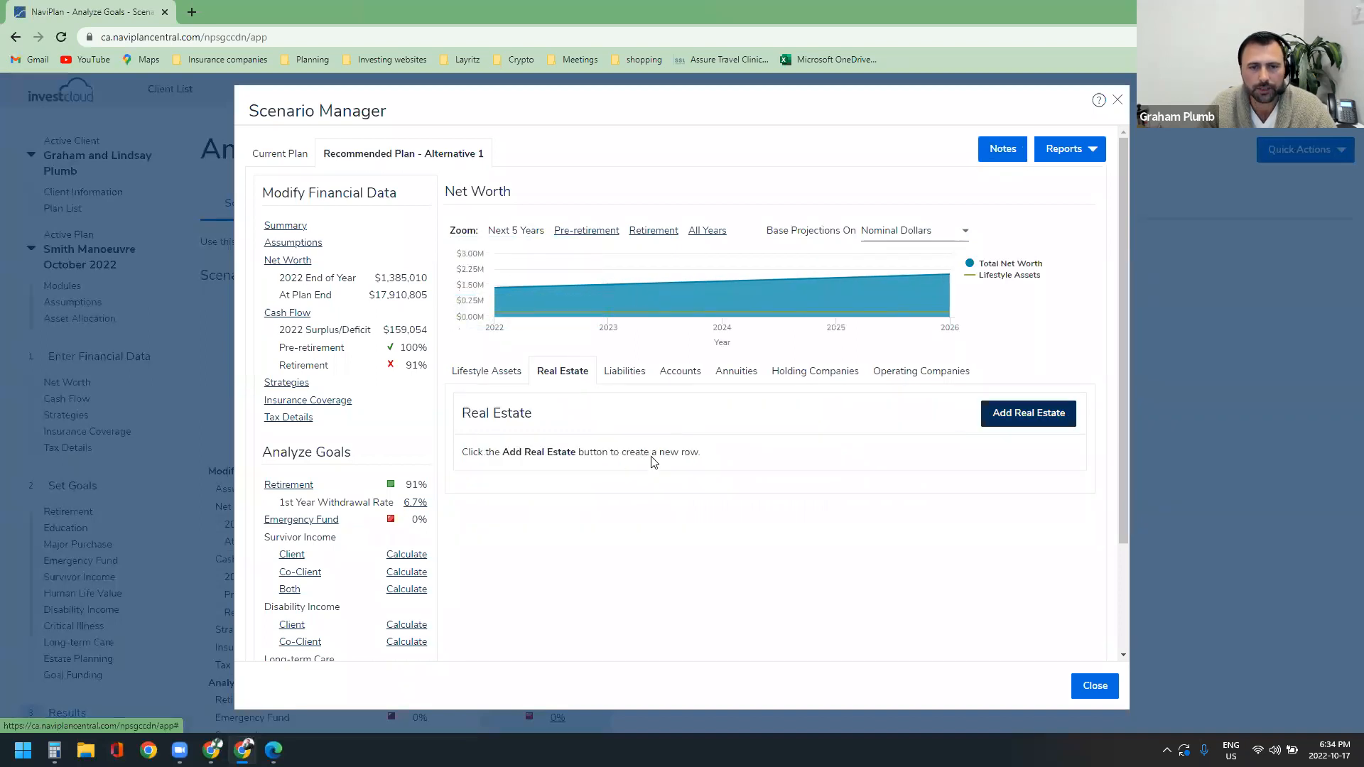
click(625, 371)
click(567, 516)
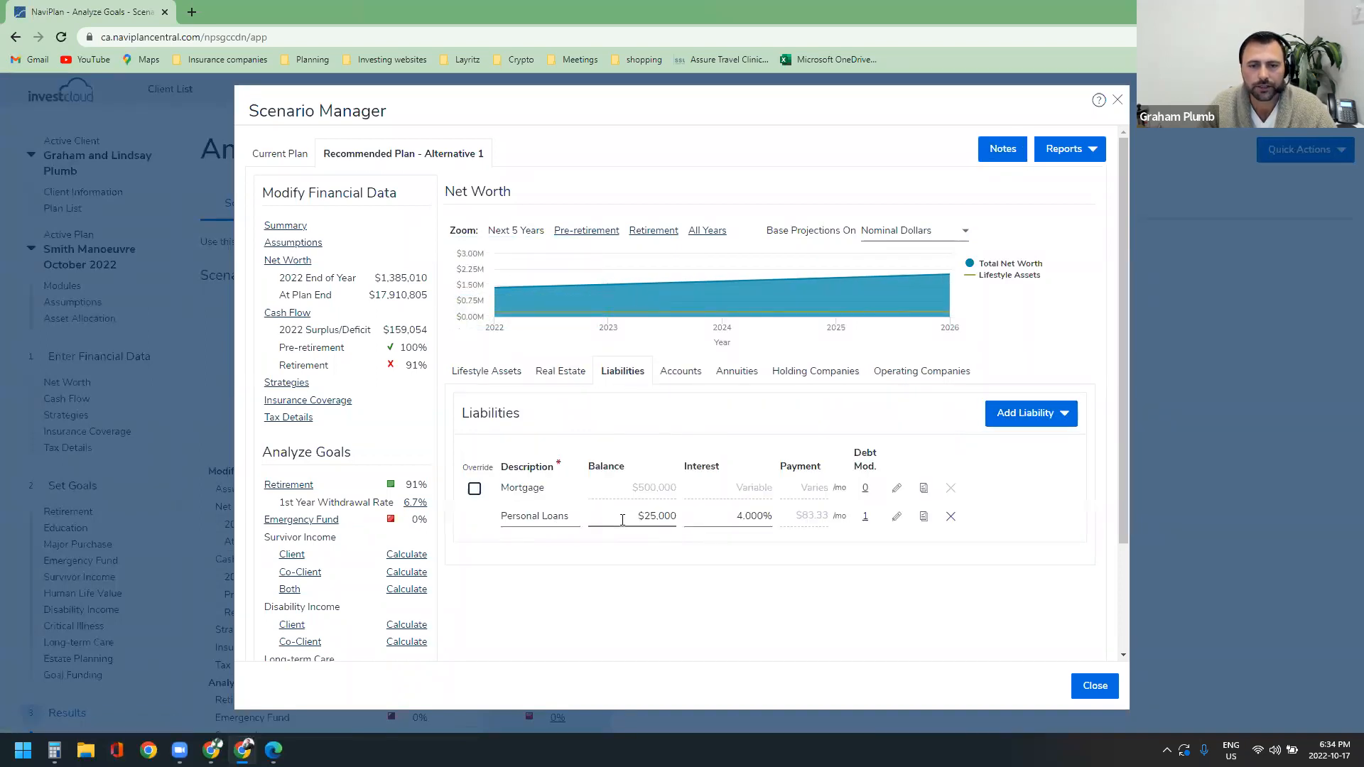
text(s)
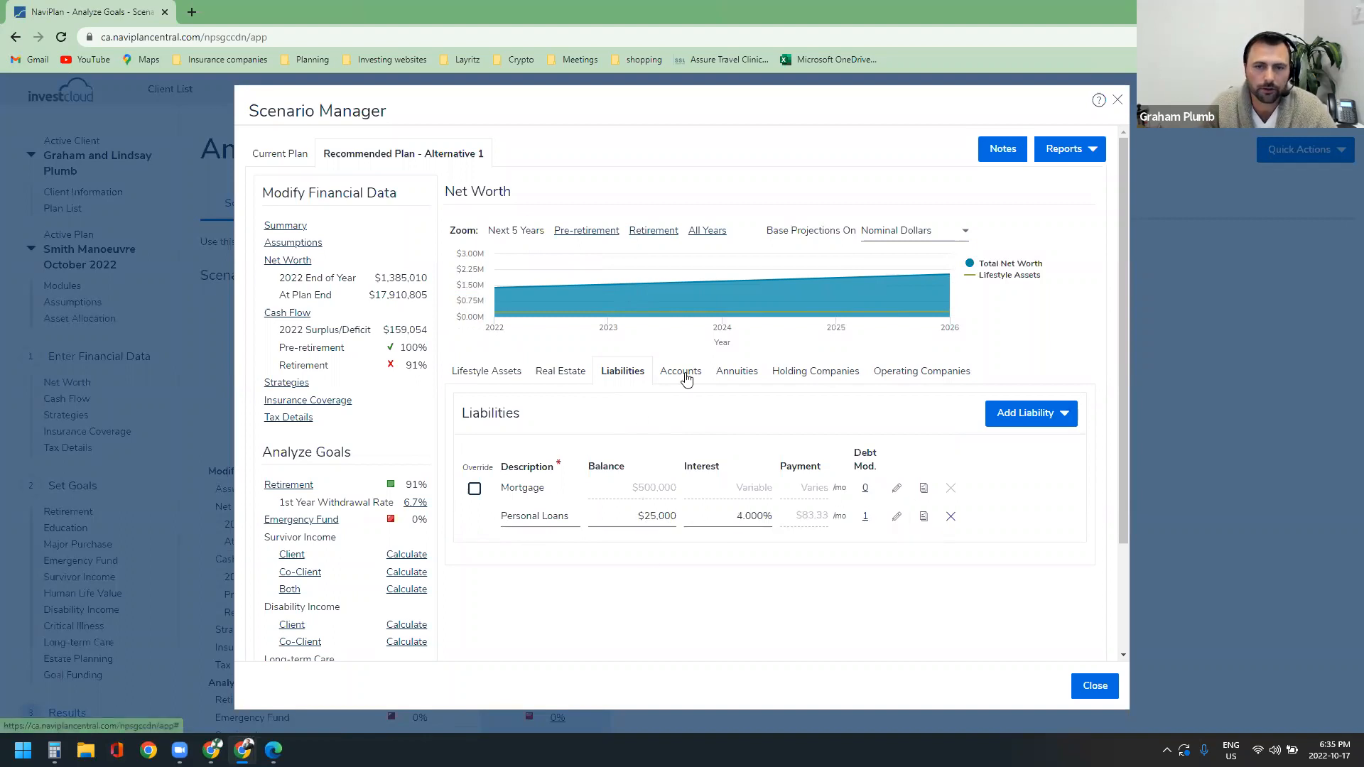
Step: Review the Recommended Plan's savings strategies, focusing on the monthly savings directed to the joint non-registered account
click(288, 389)
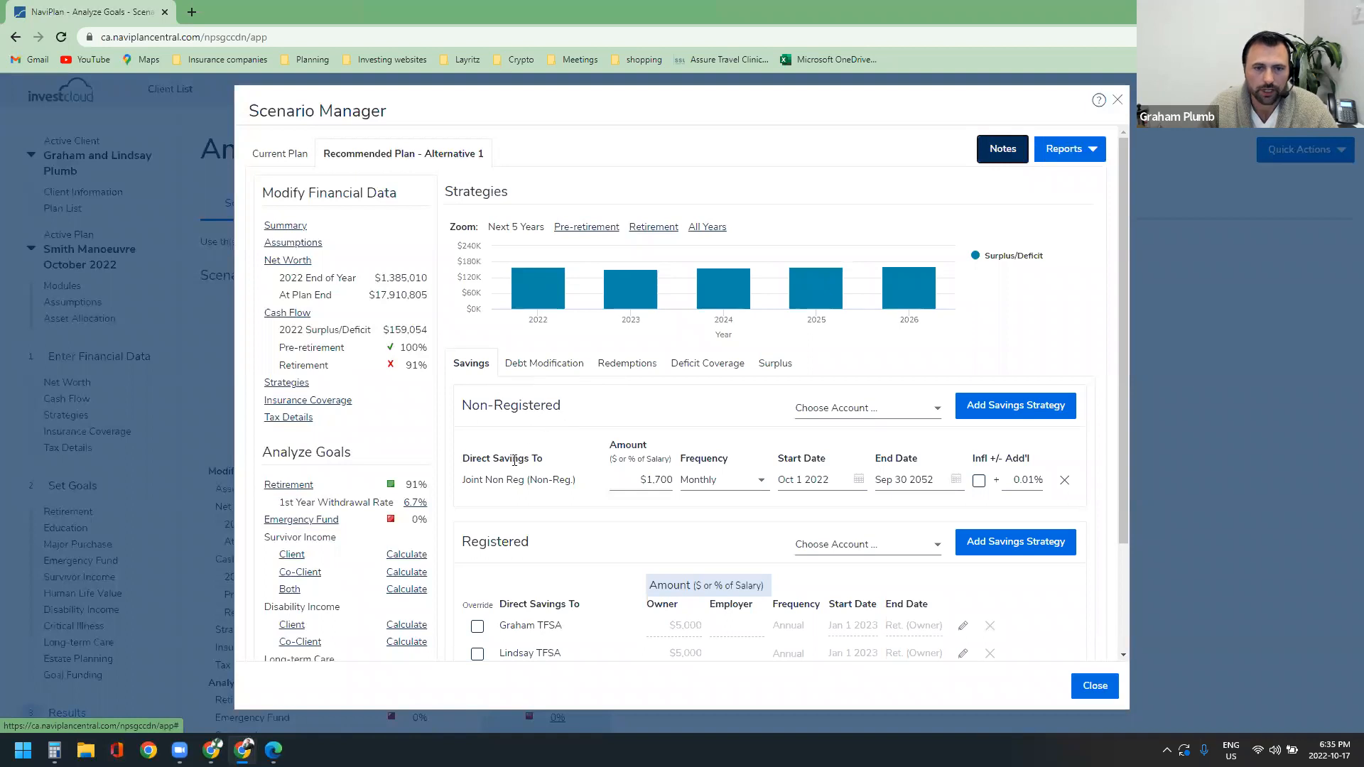
drag(466, 480, 565, 481)
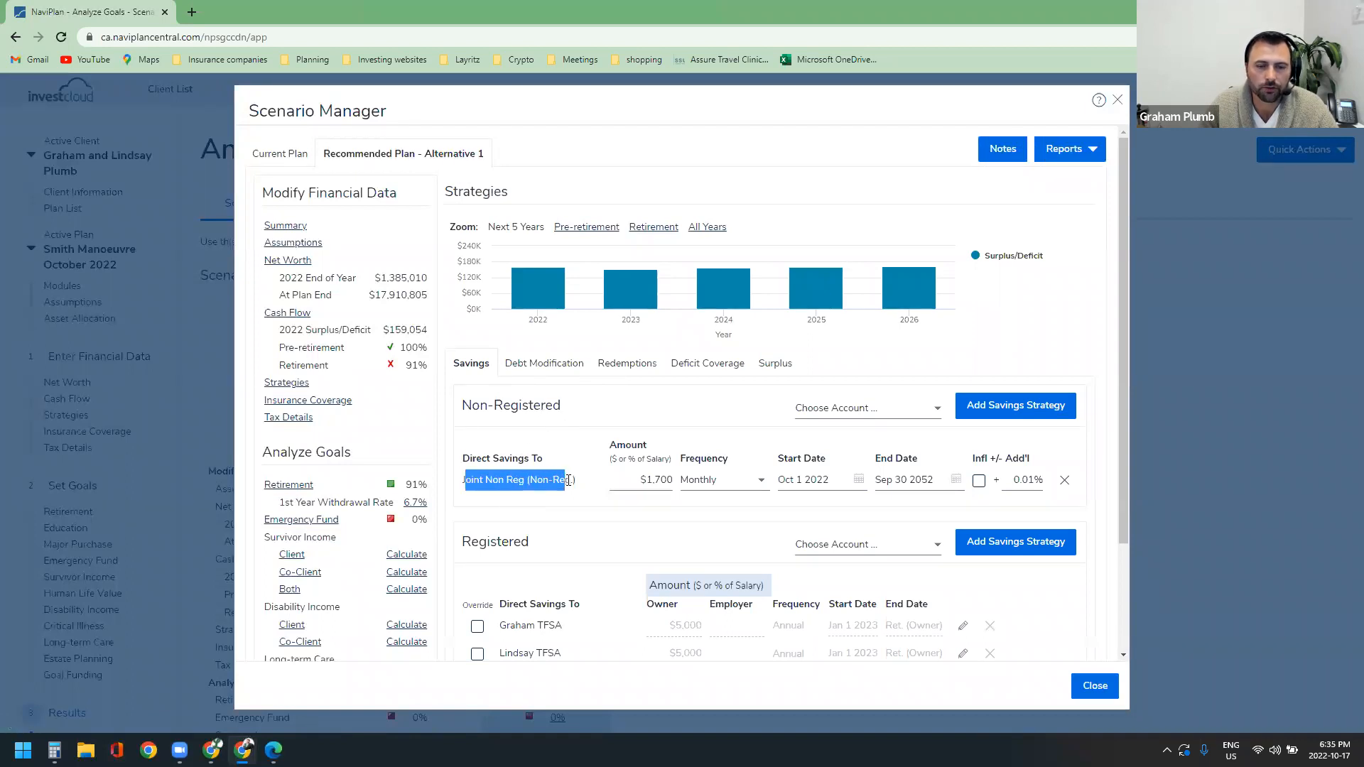
click(568, 480)
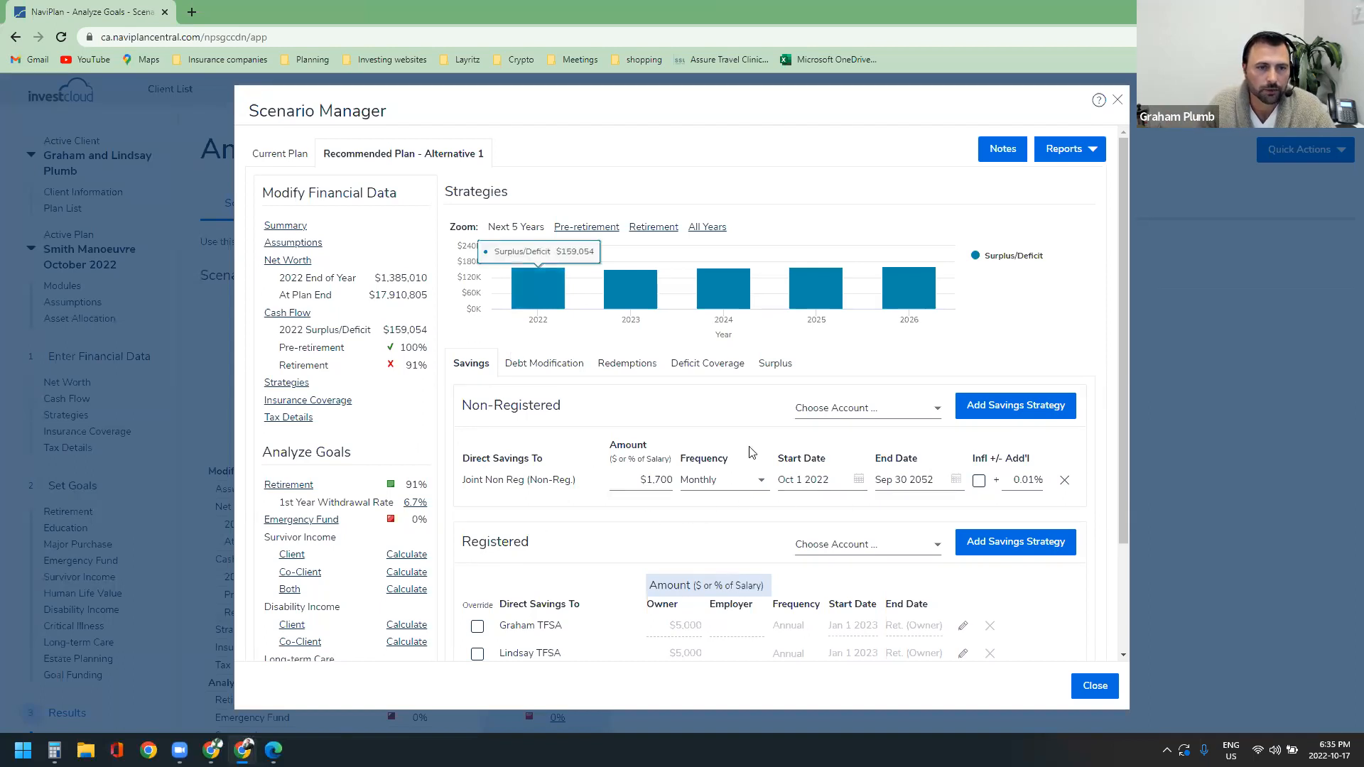
Step: Check the Recommended Plan's retirement goal coverage and its What Are My Options alternatives, and dismiss them without applying any
click(288, 485)
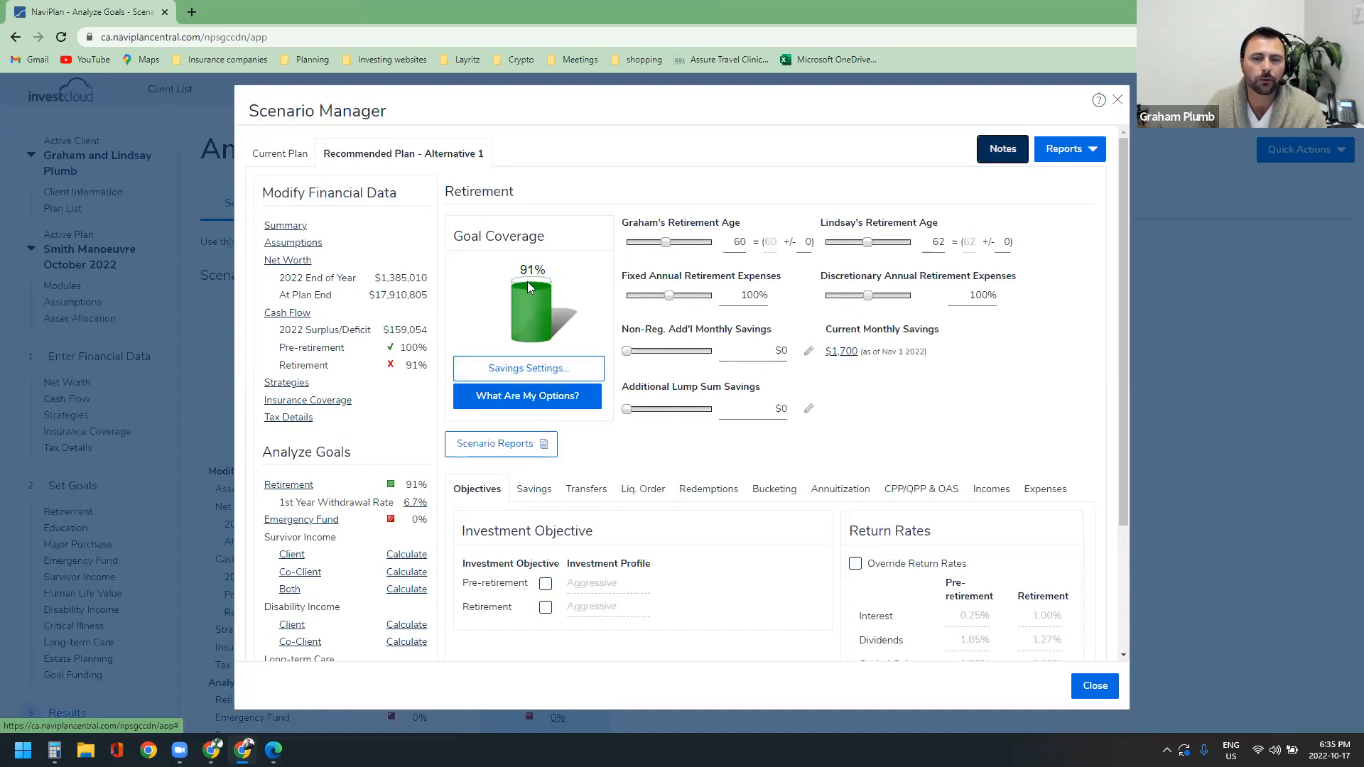
click(555, 399)
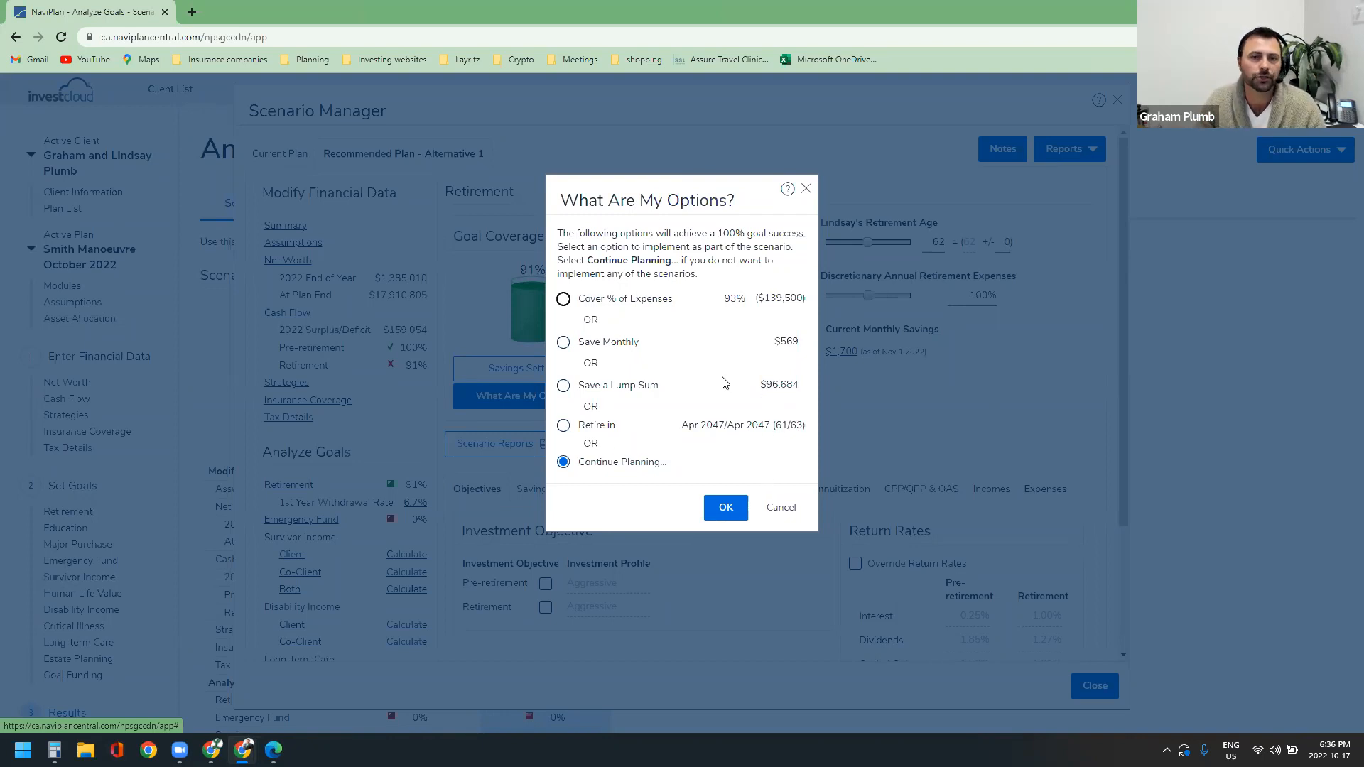
click(781, 509)
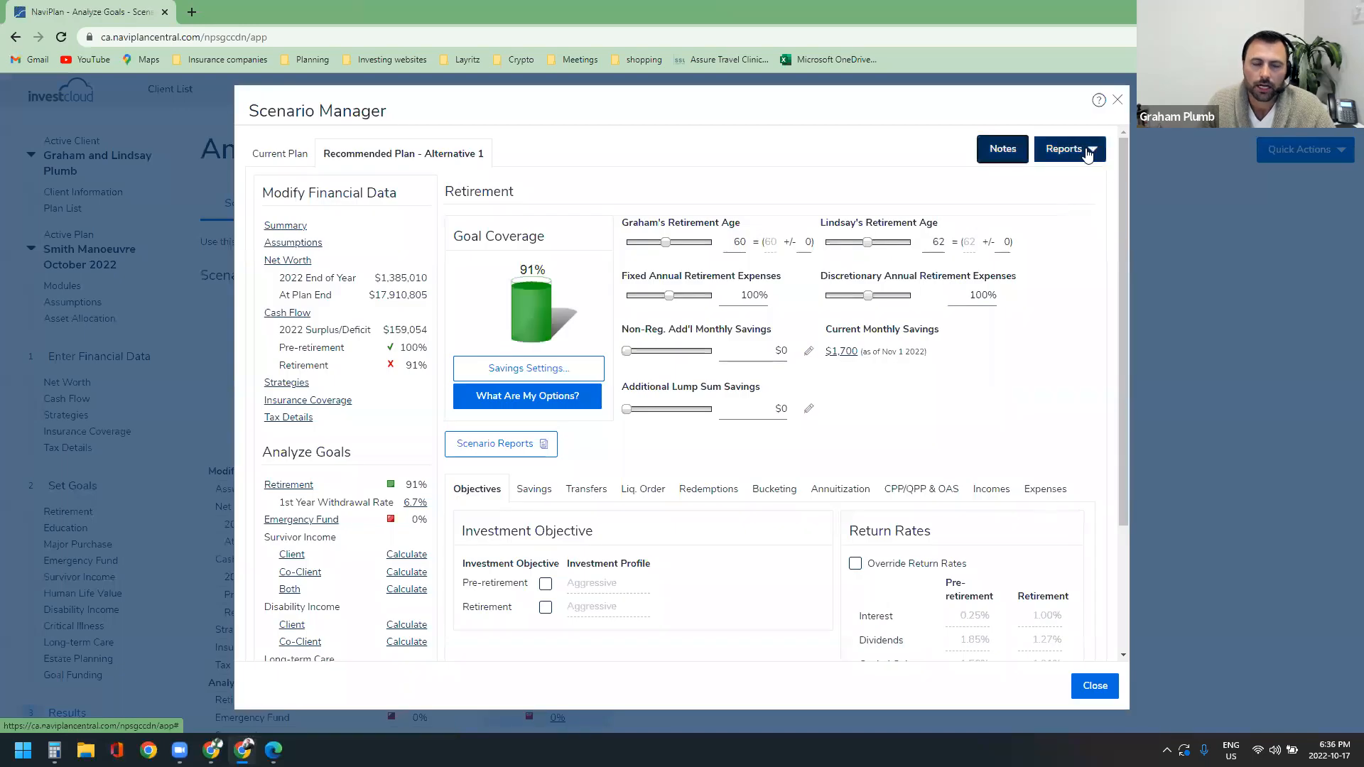
Step: Generate the Itemized Cash Flow Projection report for the Current Plan with all goals and the years 2045-2054
click(1083, 151)
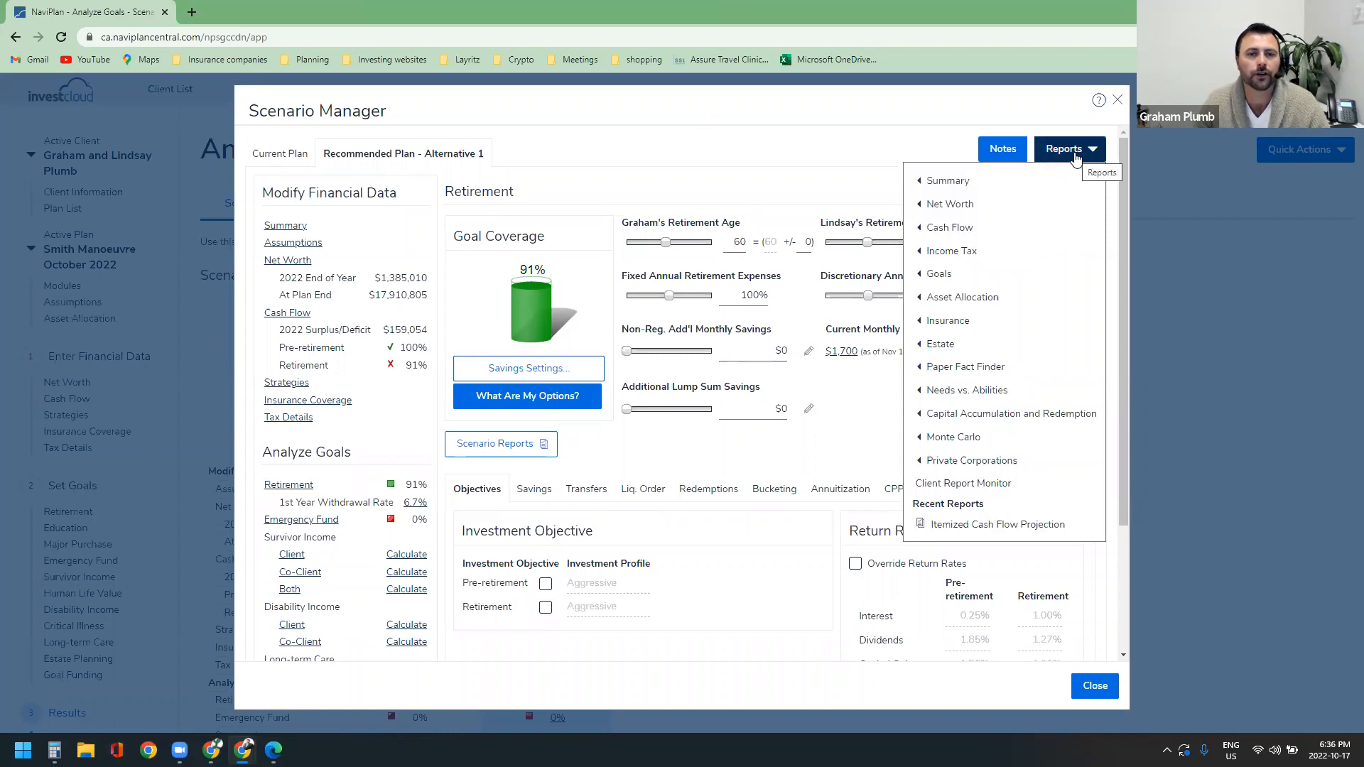
click(285, 156)
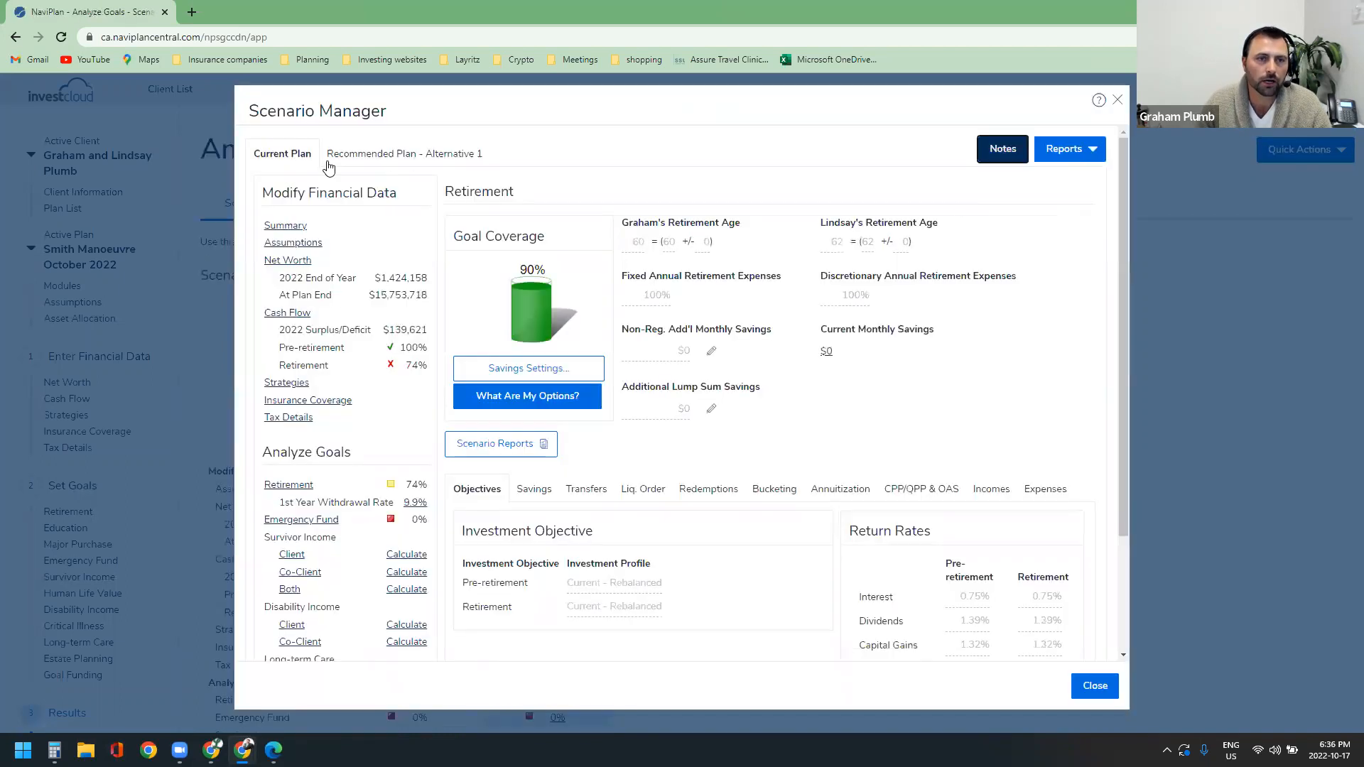
click(1072, 147)
mouse_move(959, 228)
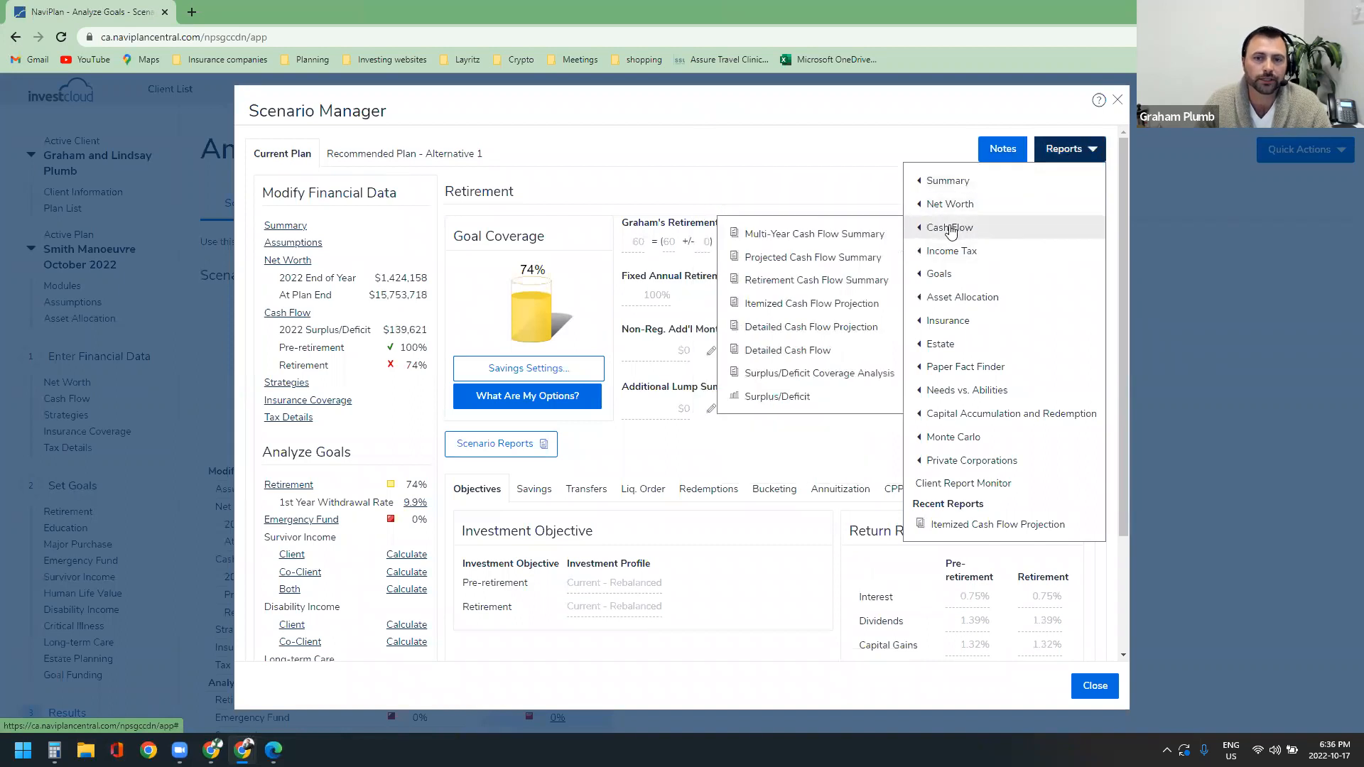
click(806, 305)
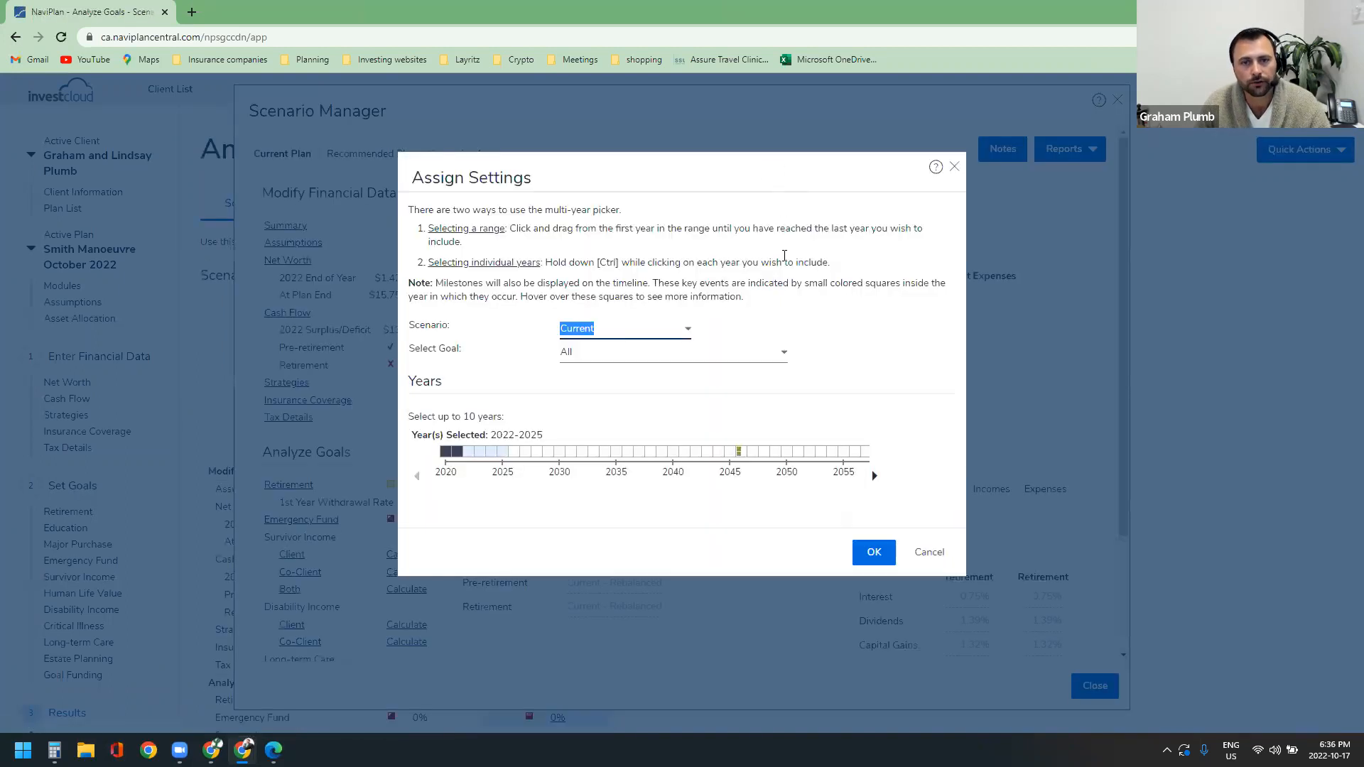
drag(732, 453, 881, 458)
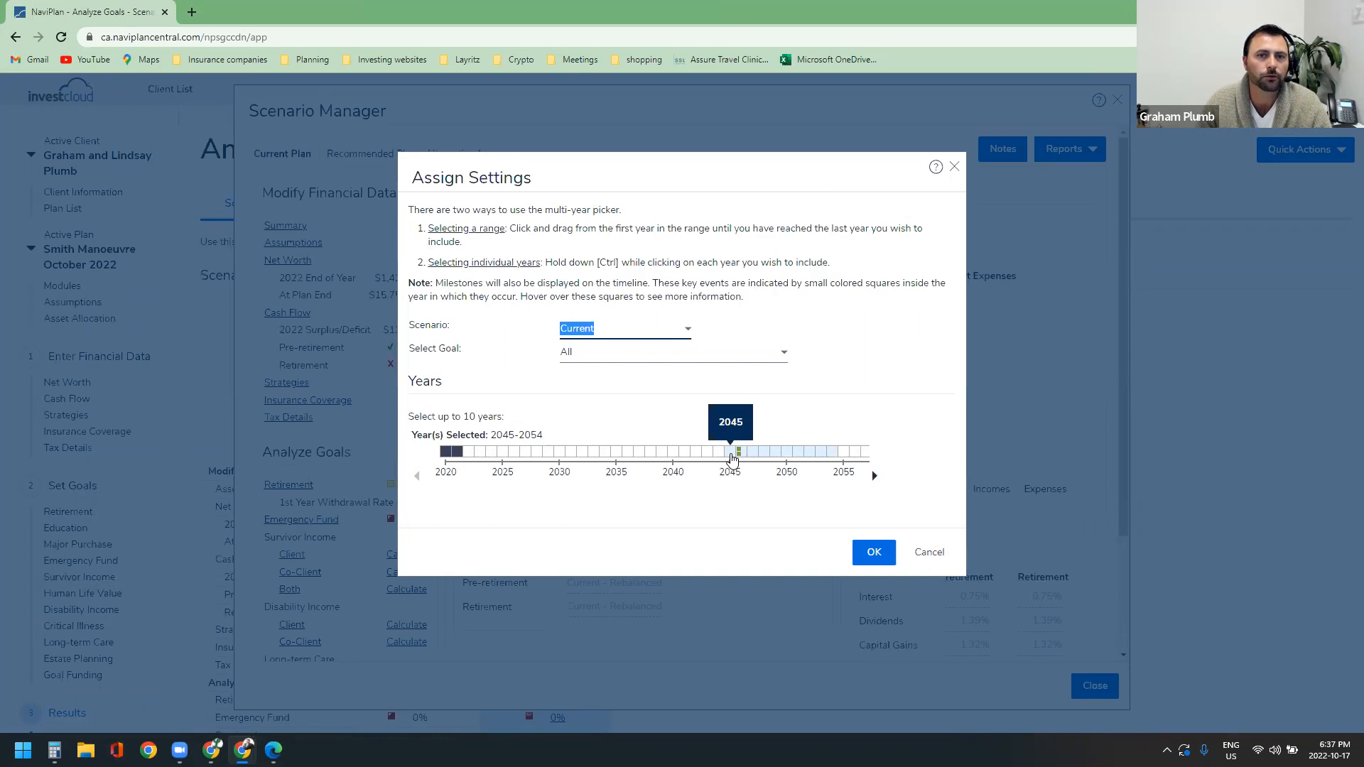
click(875, 554)
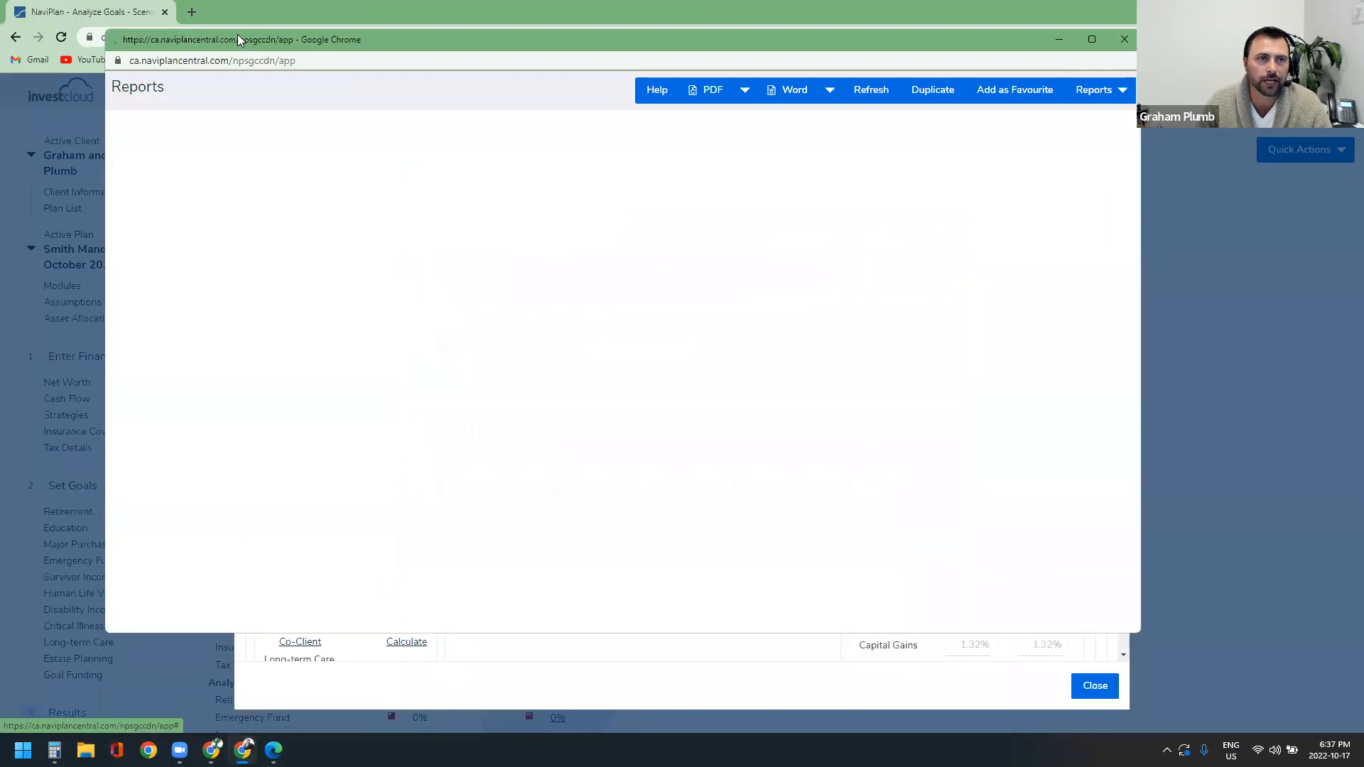
Step: Enlarge the report window and examine the 2047 cash inflows, from salaries and CPP/QPP to registered liquidations and the total
drag(239, 39, 243, 2)
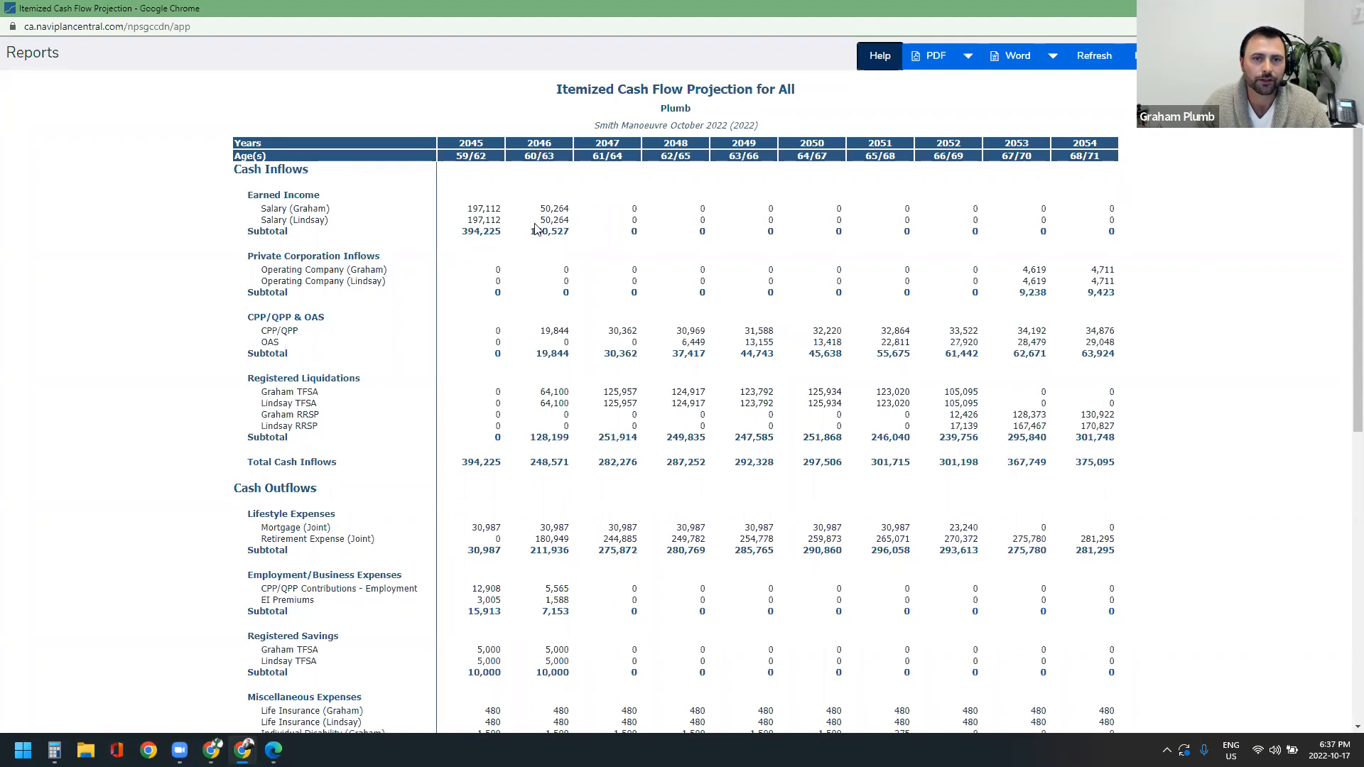
drag(593, 144, 623, 150)
click(623, 252)
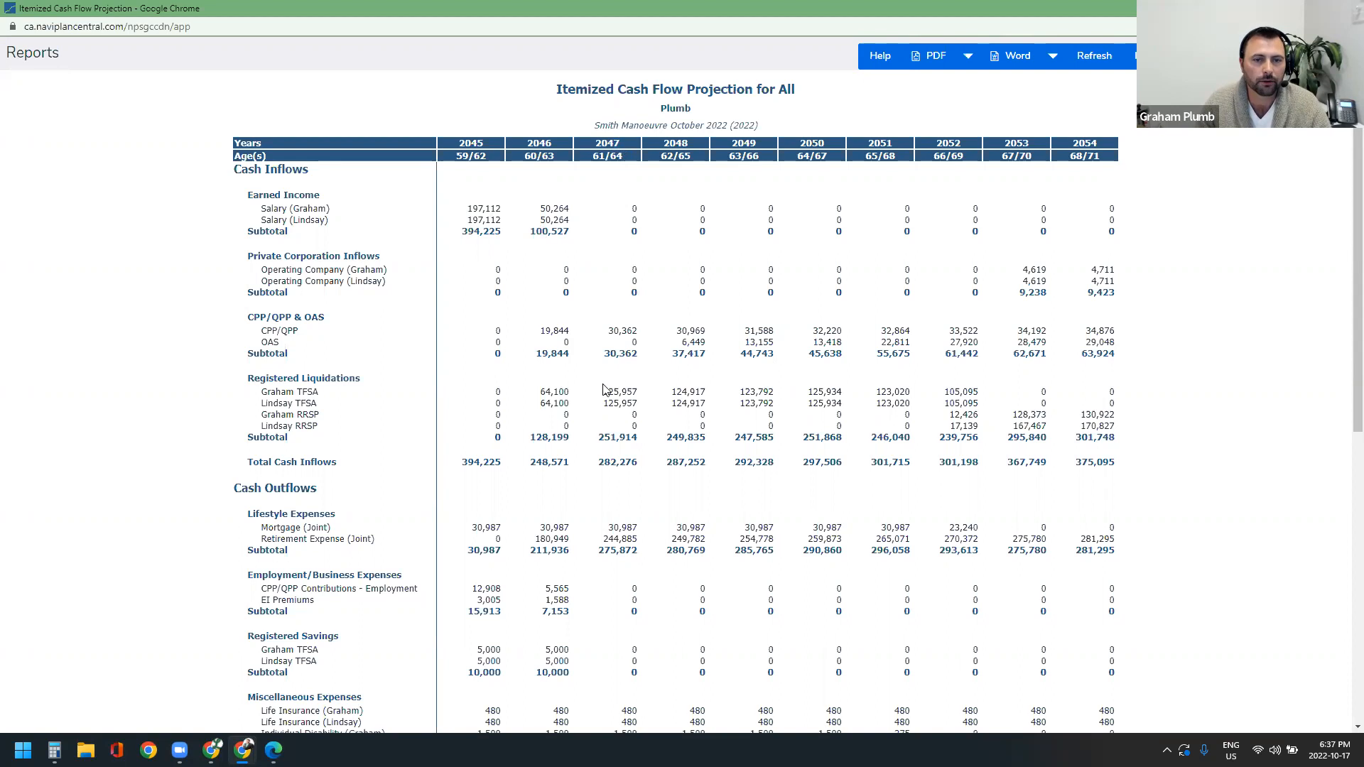
scroll(623, 329, down, 1)
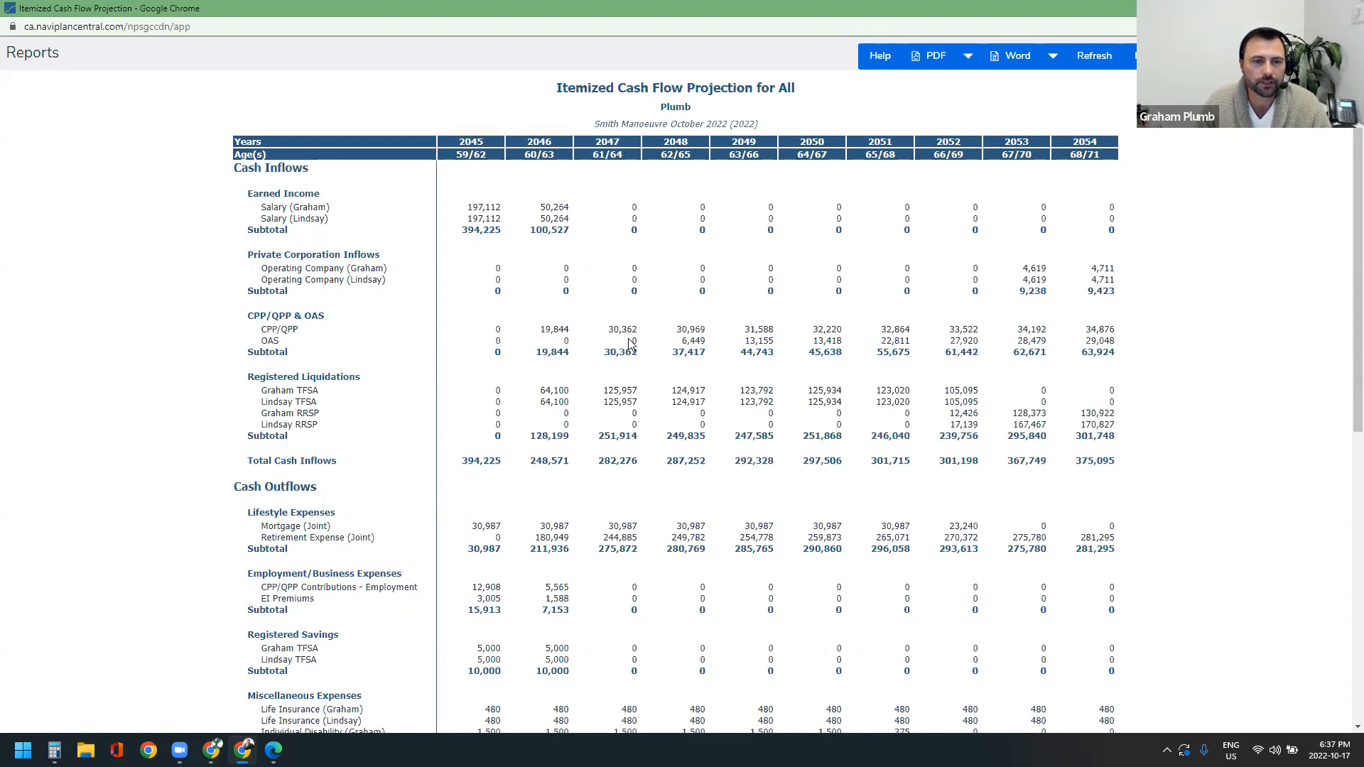
drag(602, 324, 618, 332)
click(625, 332)
scroll(642, 381, down, 1)
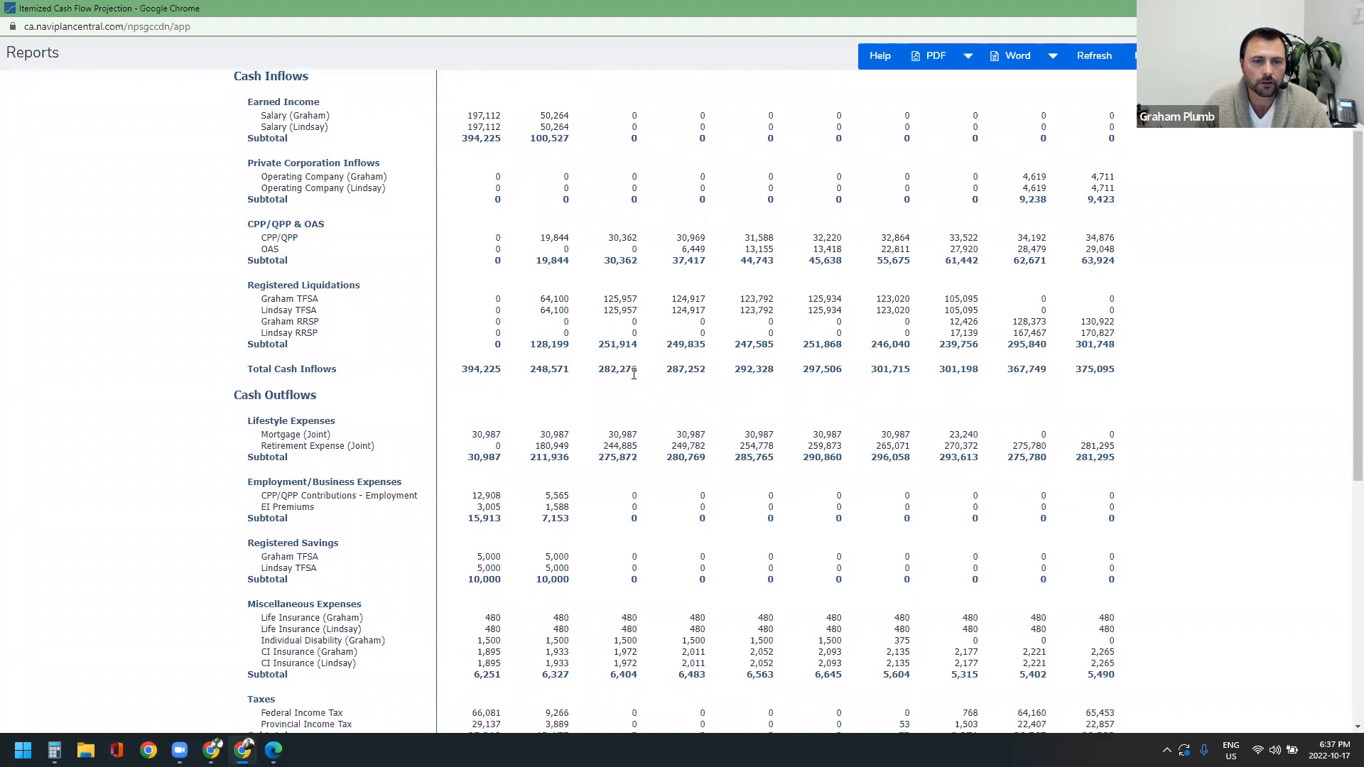
drag(601, 321, 626, 318)
click(626, 319)
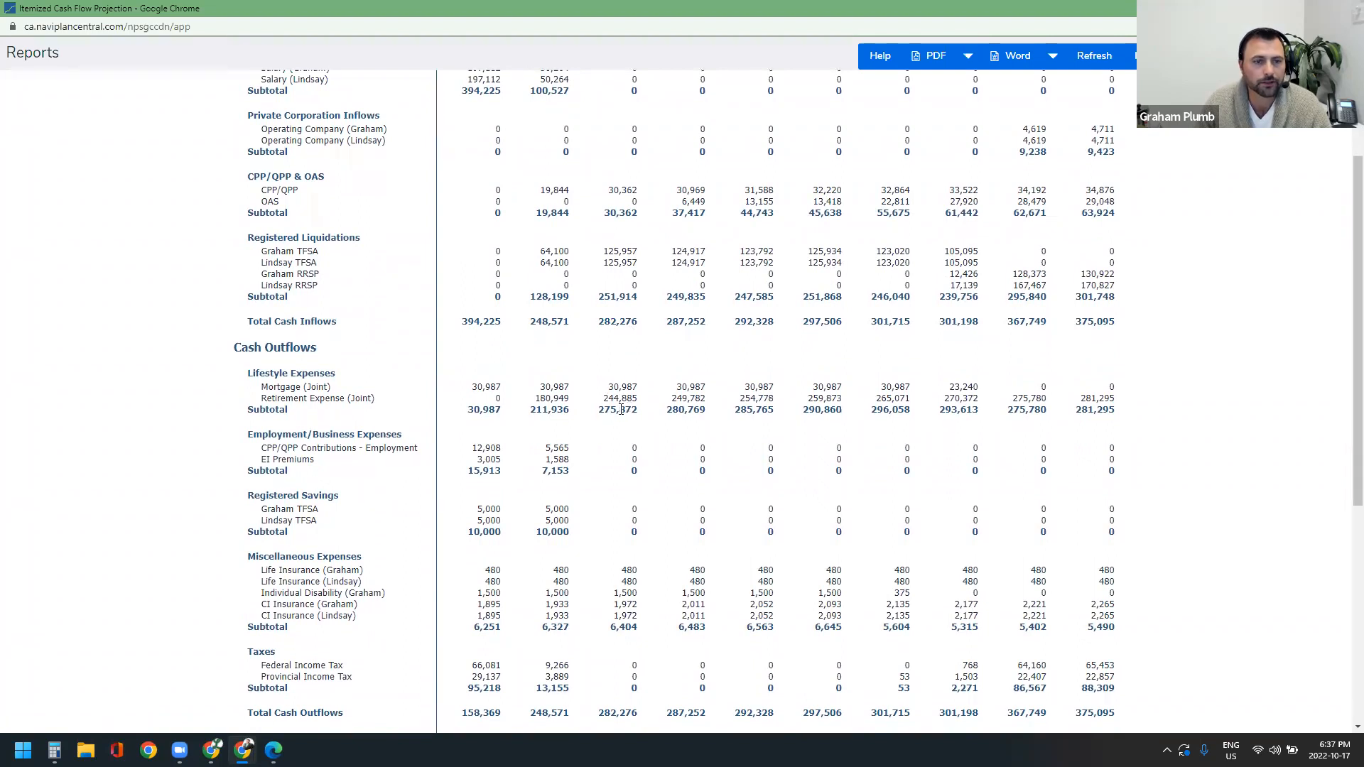
Step: Examine the 2047 cash outflows, focusing on the mortgage and the joint retirement expense
triple_click(270, 390)
click(628, 384)
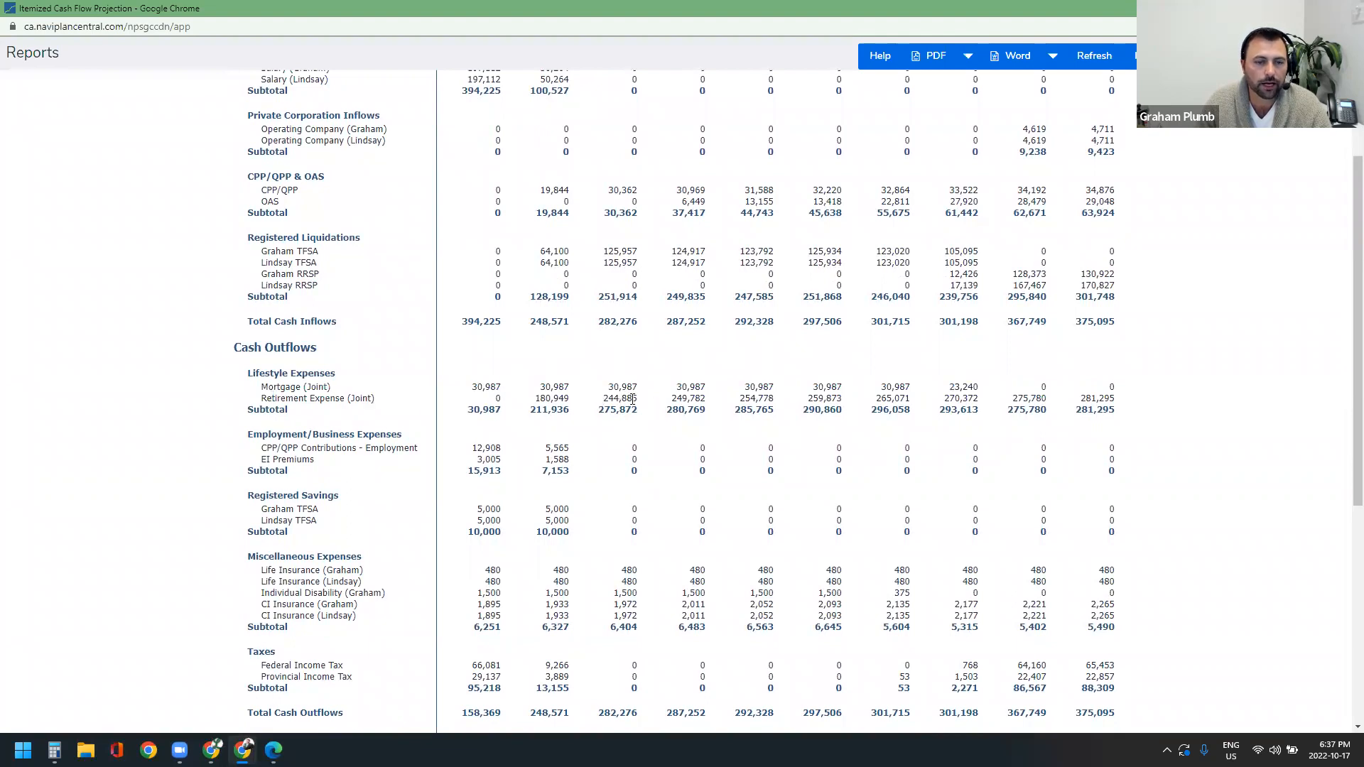
scroll(658, 606, down, 1)
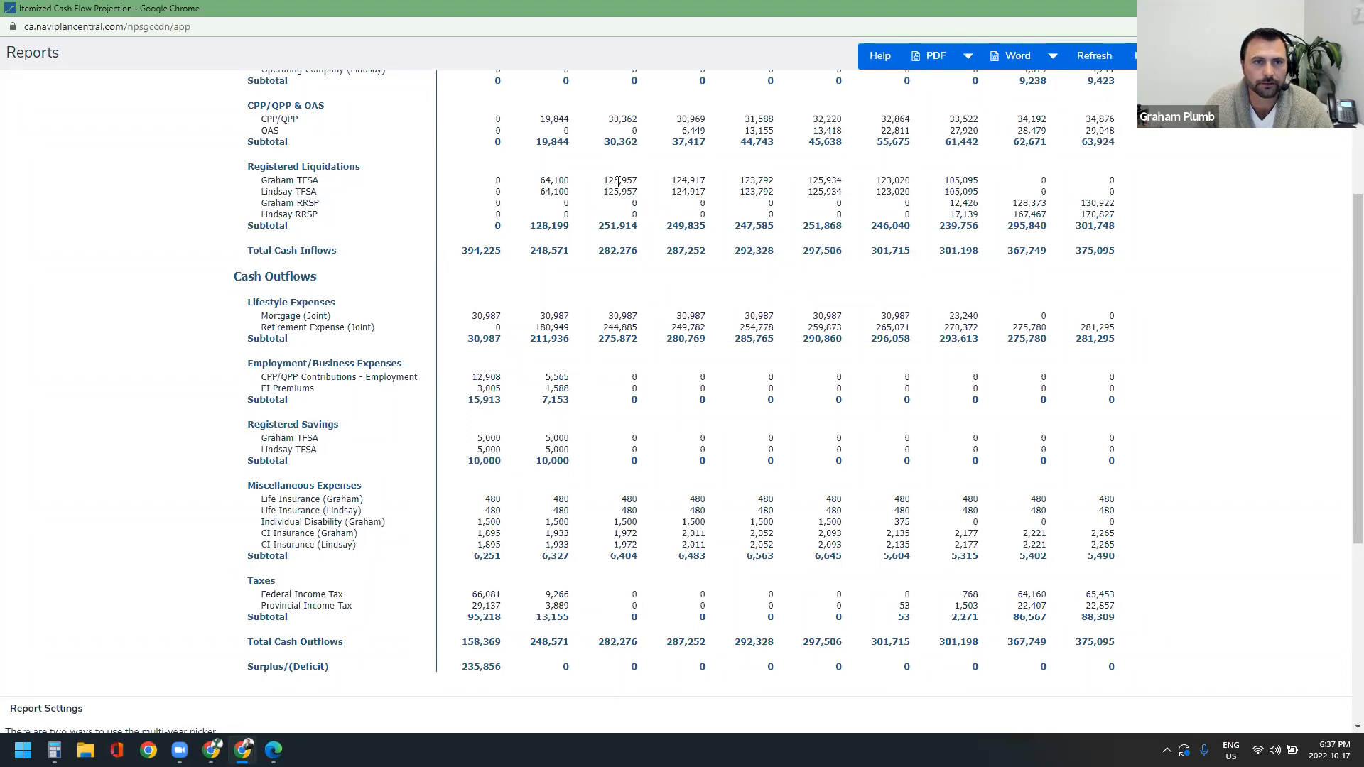
Step: Review the private corporation inflows and the TFSA and RRSP liquidations across the years up to 2053
scroll(731, 366, up, 2)
scroll(771, 164, up, 1)
drag(334, 281, 457, 283)
click(947, 286)
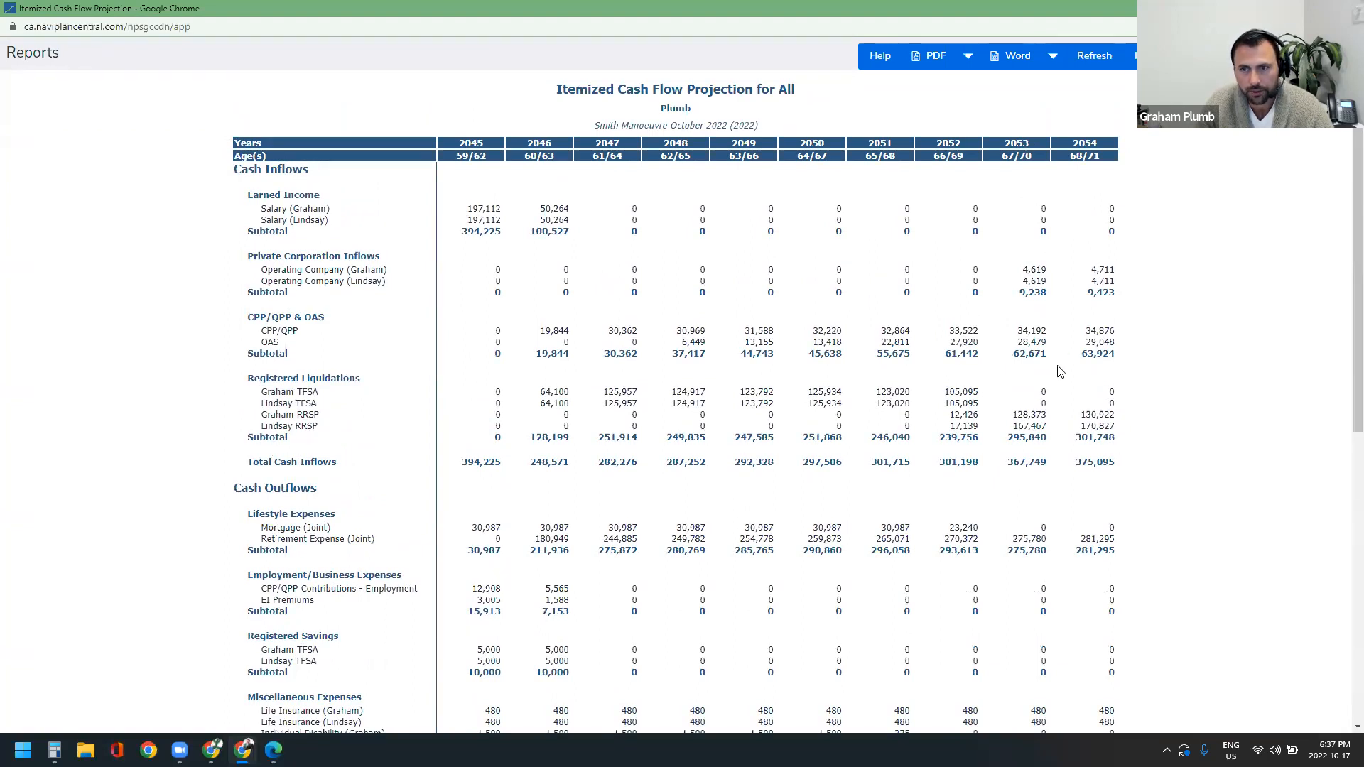
scroll(1005, 353, down, 2)
drag(1031, 285, 1045, 286)
Step: Examine the federal and provincial income tax in the 2053 cash outflows
scroll(1041, 297, down, 3)
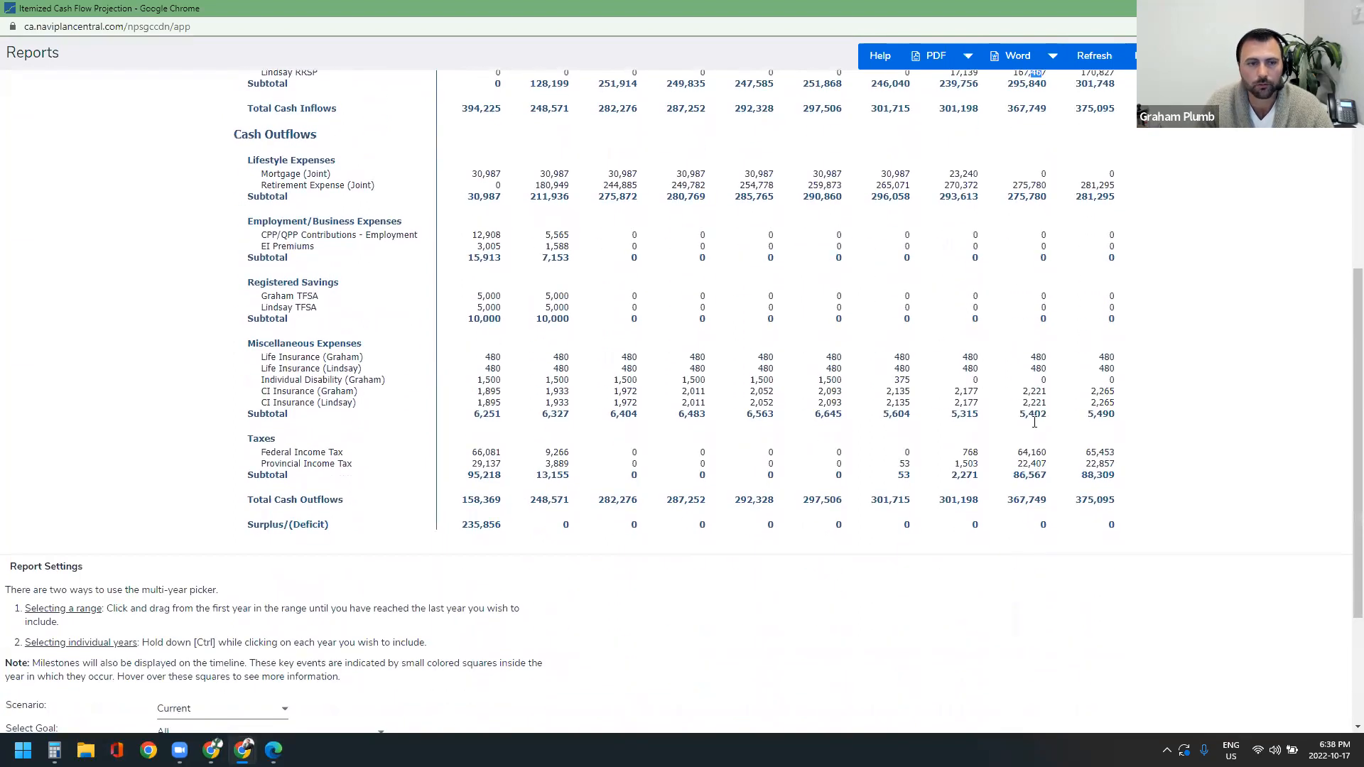
drag(1021, 455, 1030, 472)
click(1040, 487)
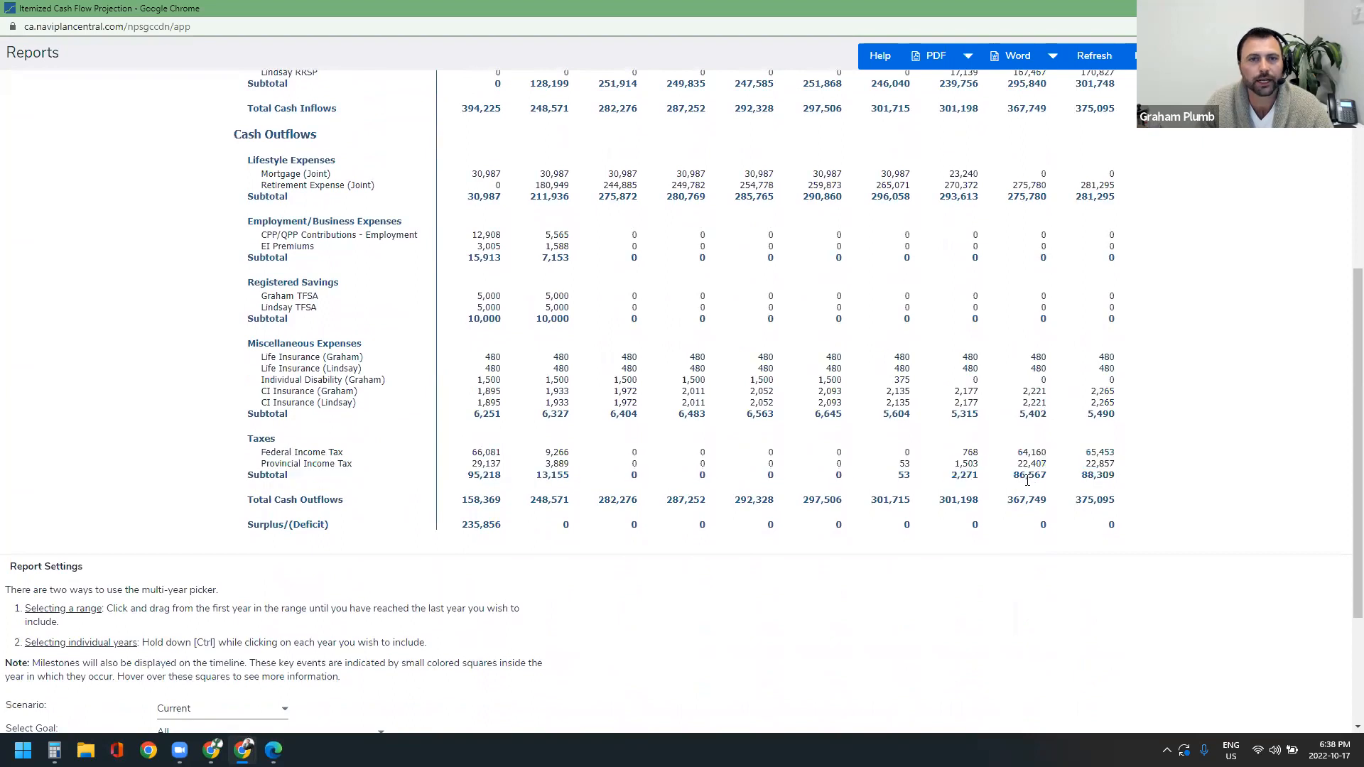
scroll(1027, 481, up, 2)
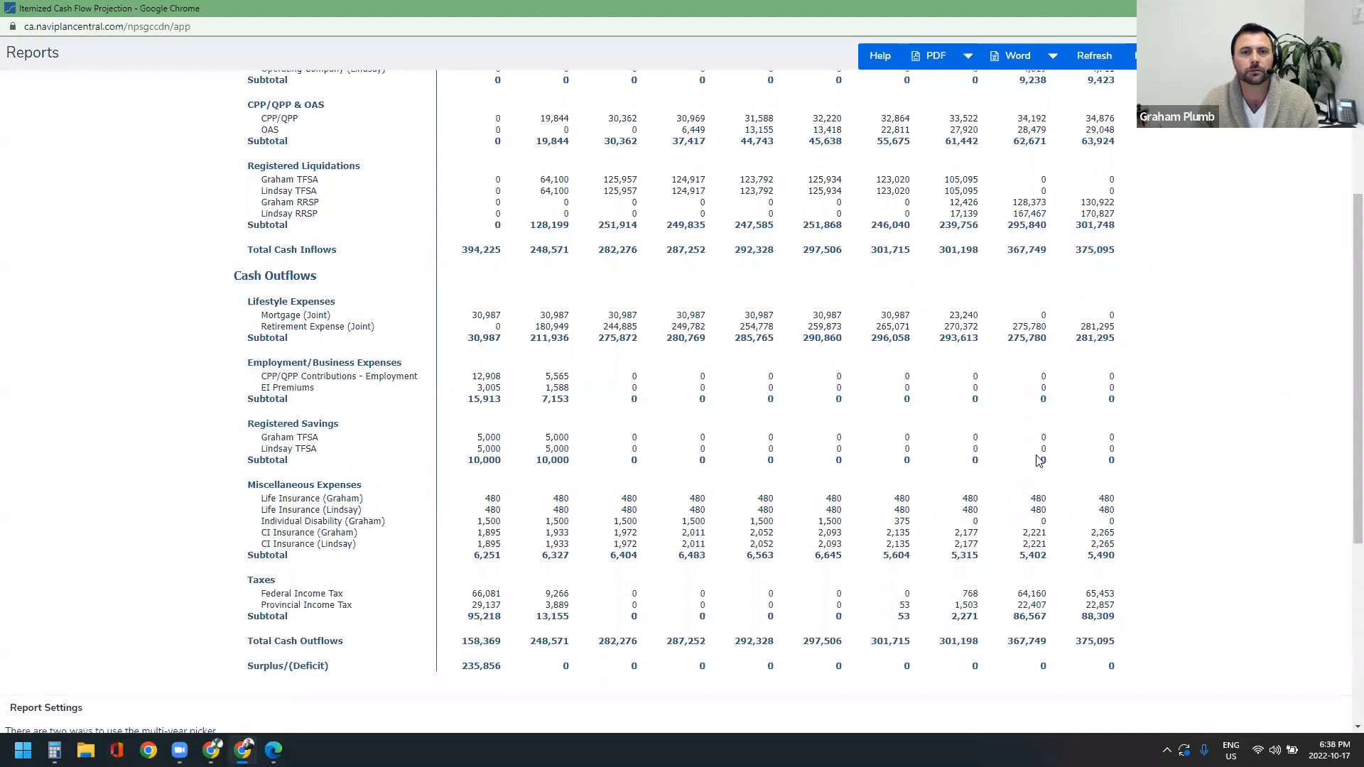
scroll(1079, 526, down, 1)
scroll(1009, 533, down, 2)
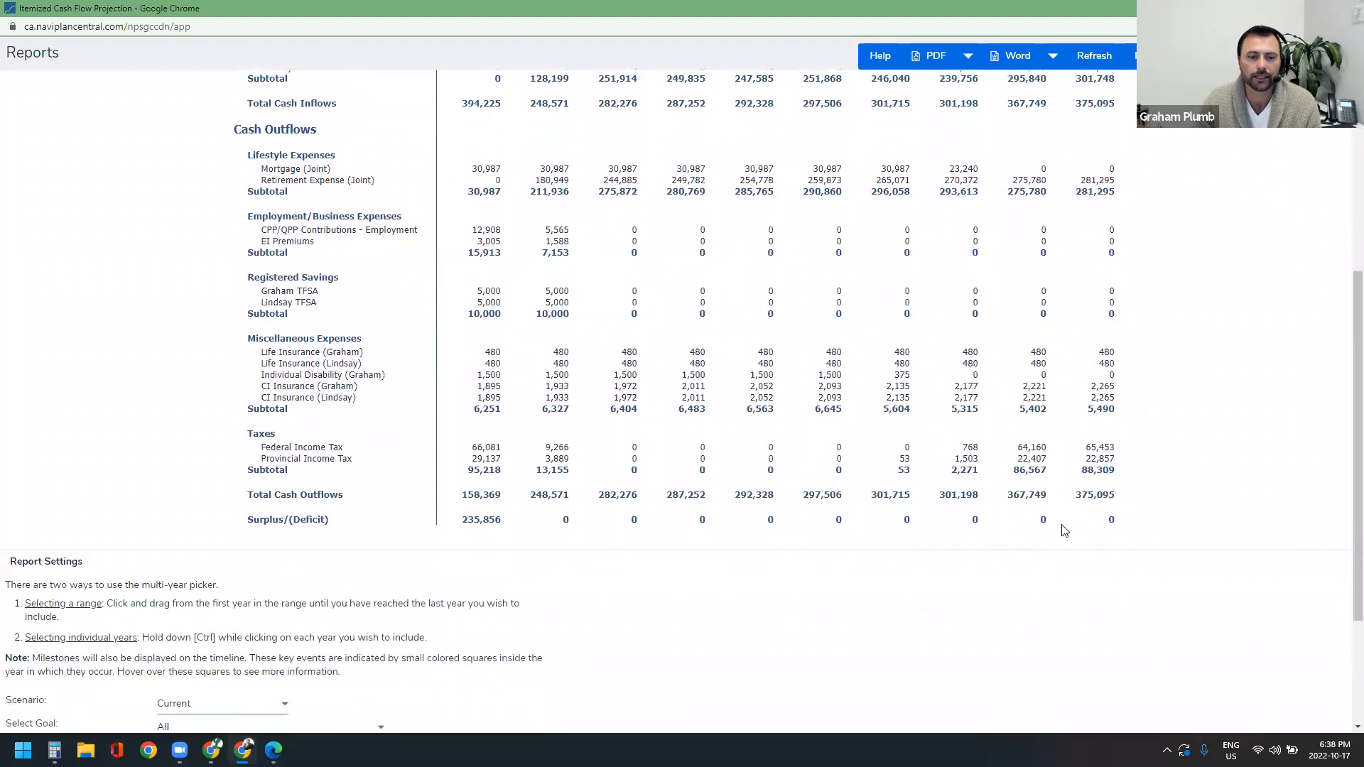
Step: Change the cash flow report's years to 2055-2064 and review the surplus/deficit for that period
scroll(384, 641, down, 2)
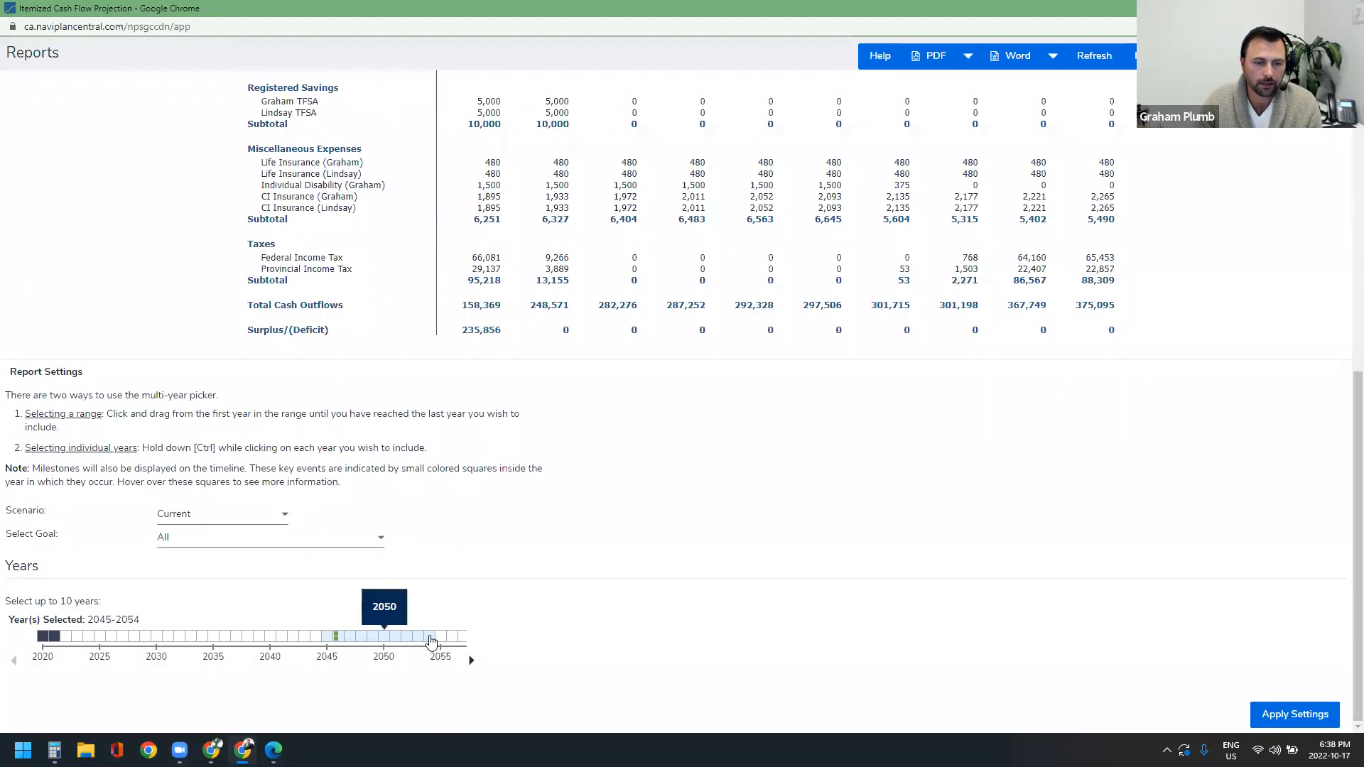
click(471, 660)
click(1248, 705)
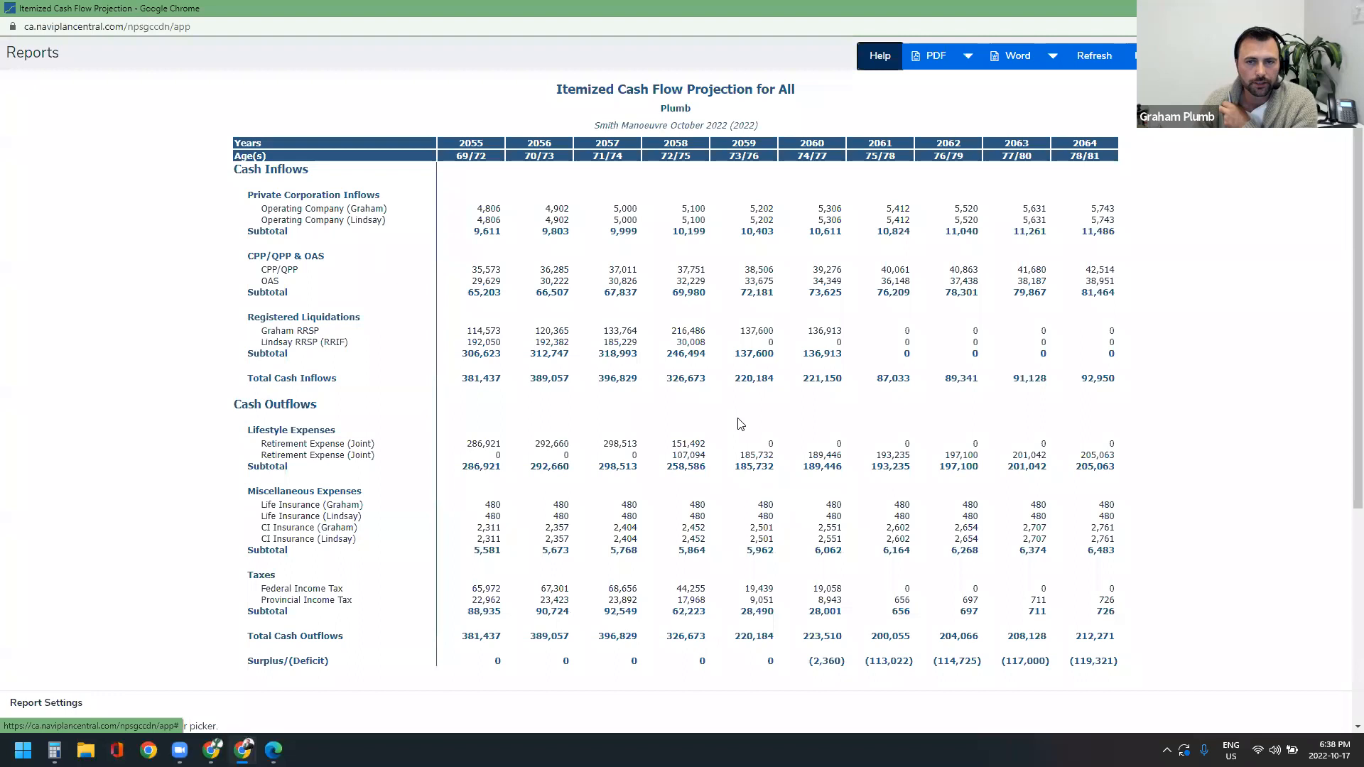
scroll(844, 379, down, 2)
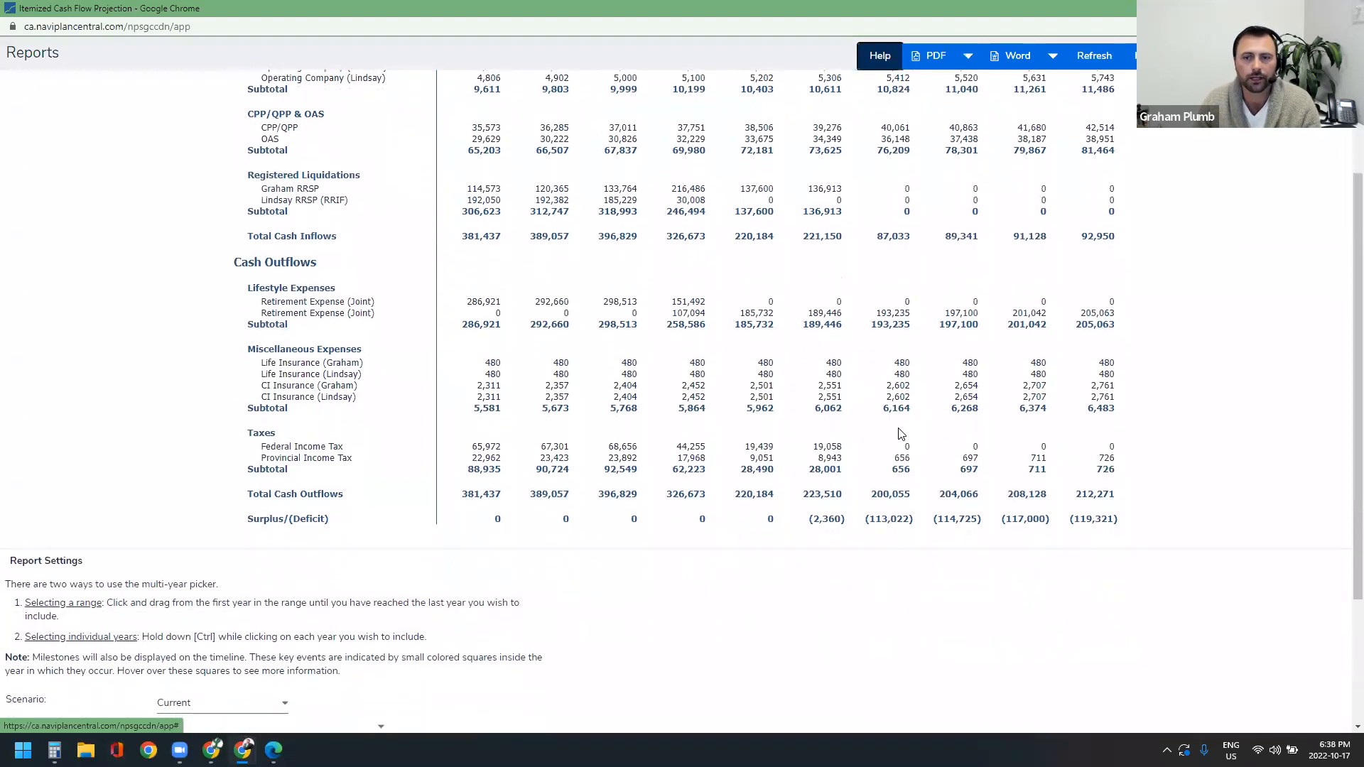
scroll(888, 412, up, 2)
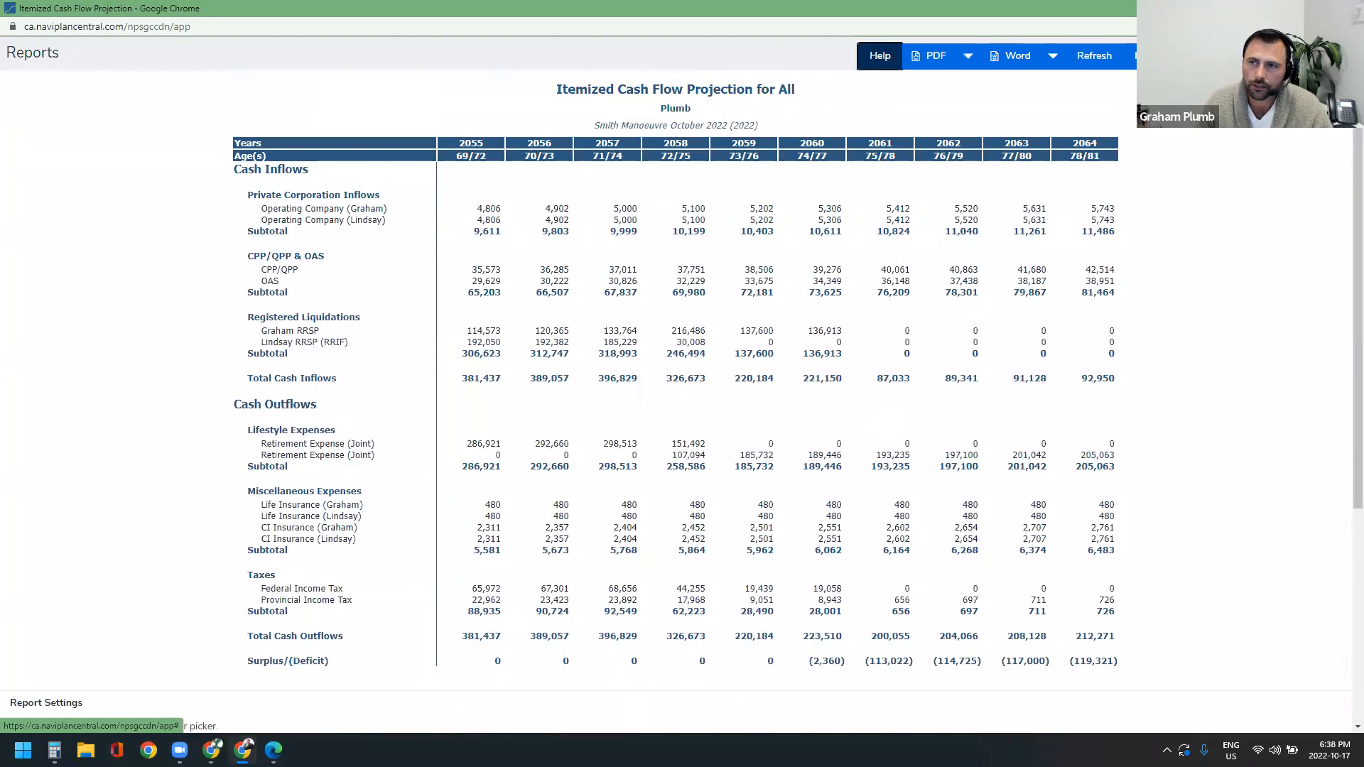
Step: Look through the available report categories without opening another report, and close the cash flow report and the Scenario Manager
click(1151, 55)
mouse_move(1208, 114)
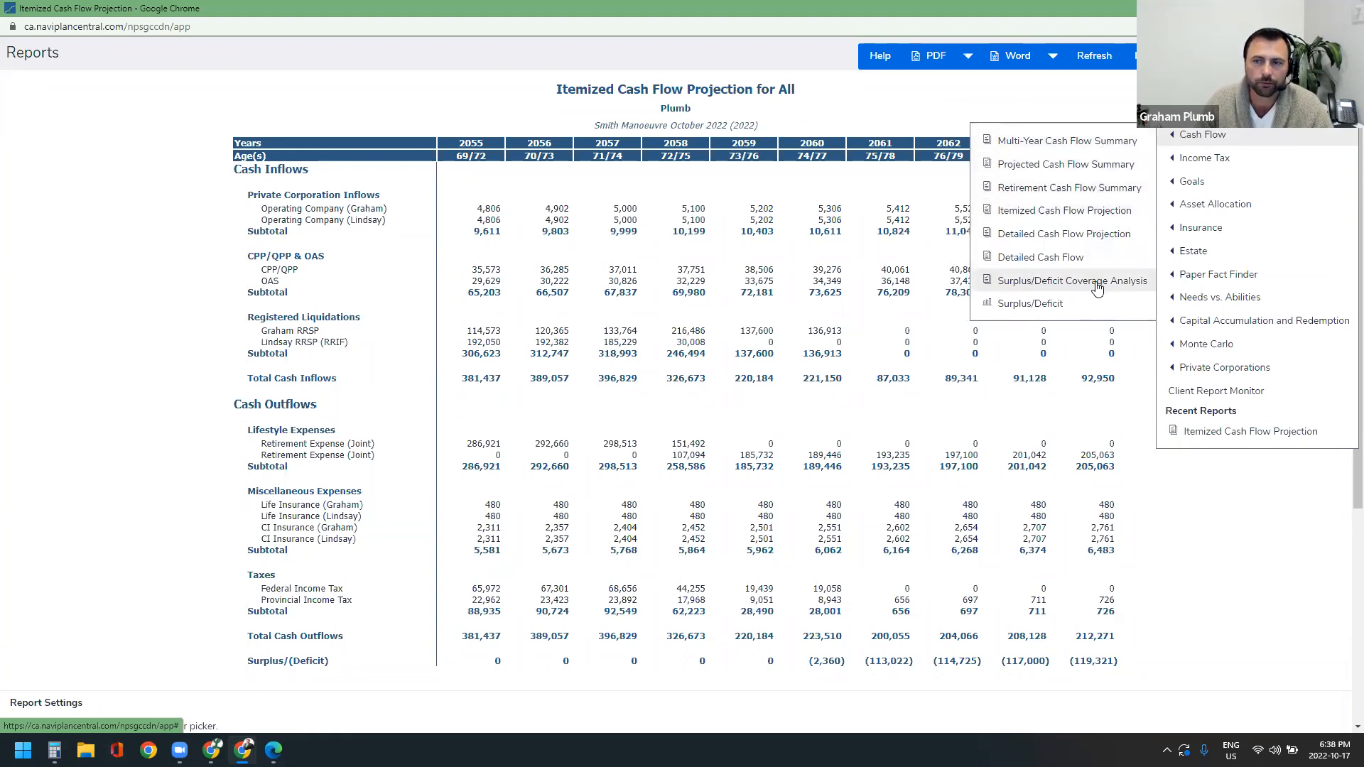
mouse_move(1199, 256)
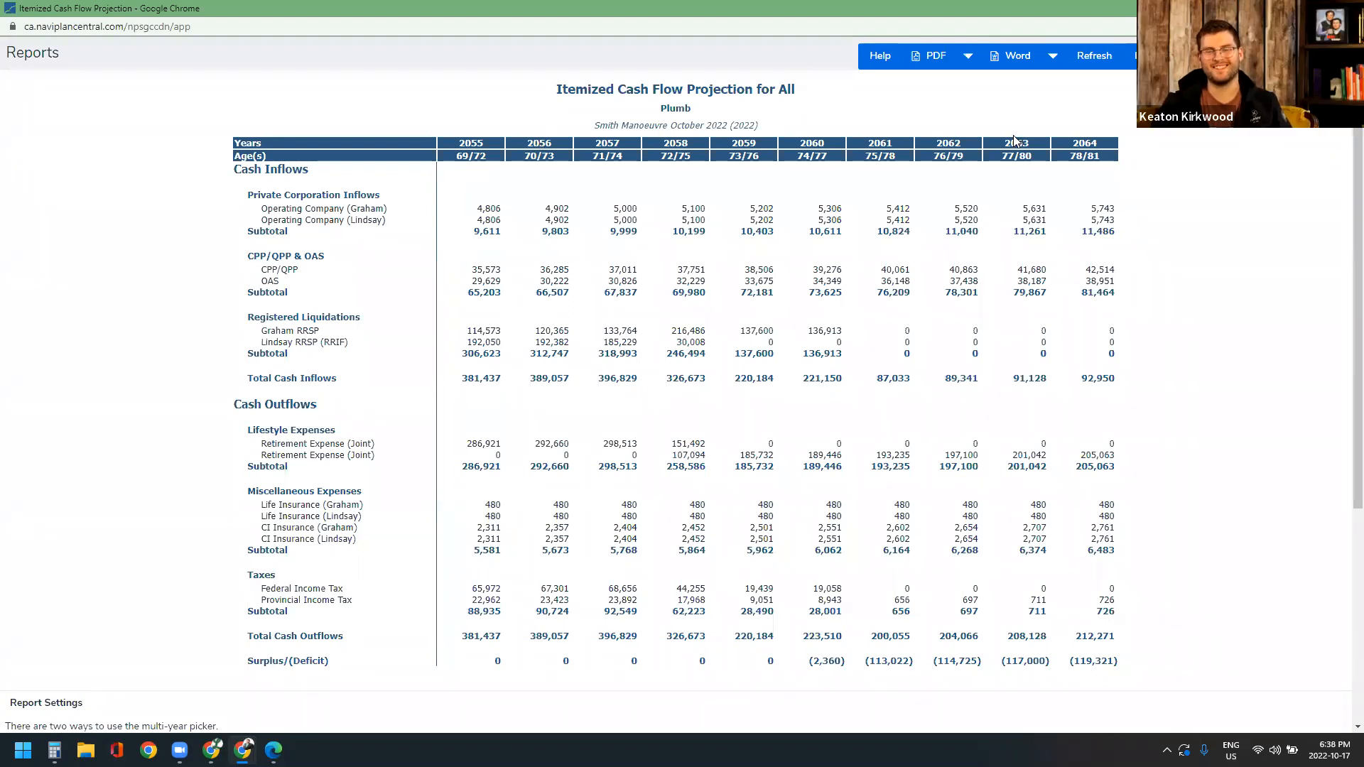
key(ctrl+w)
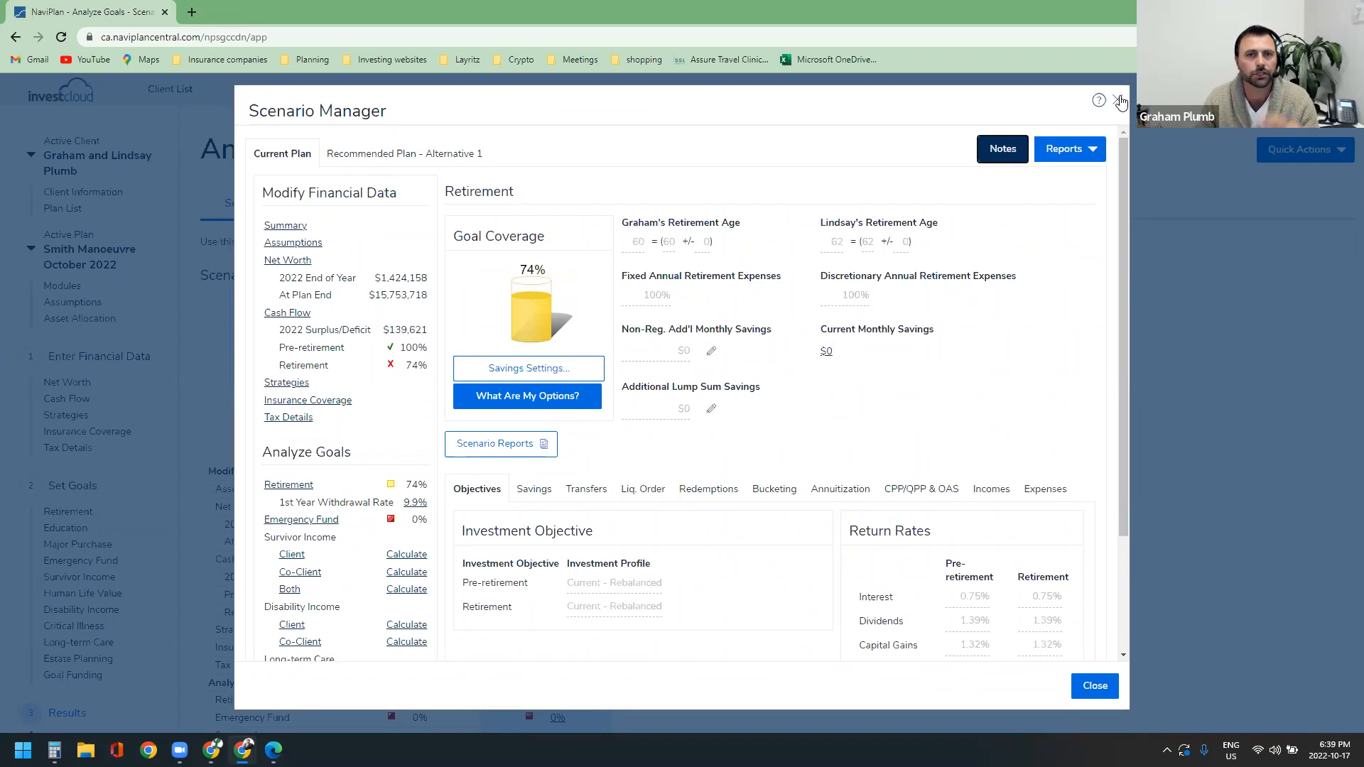
click(1121, 101)
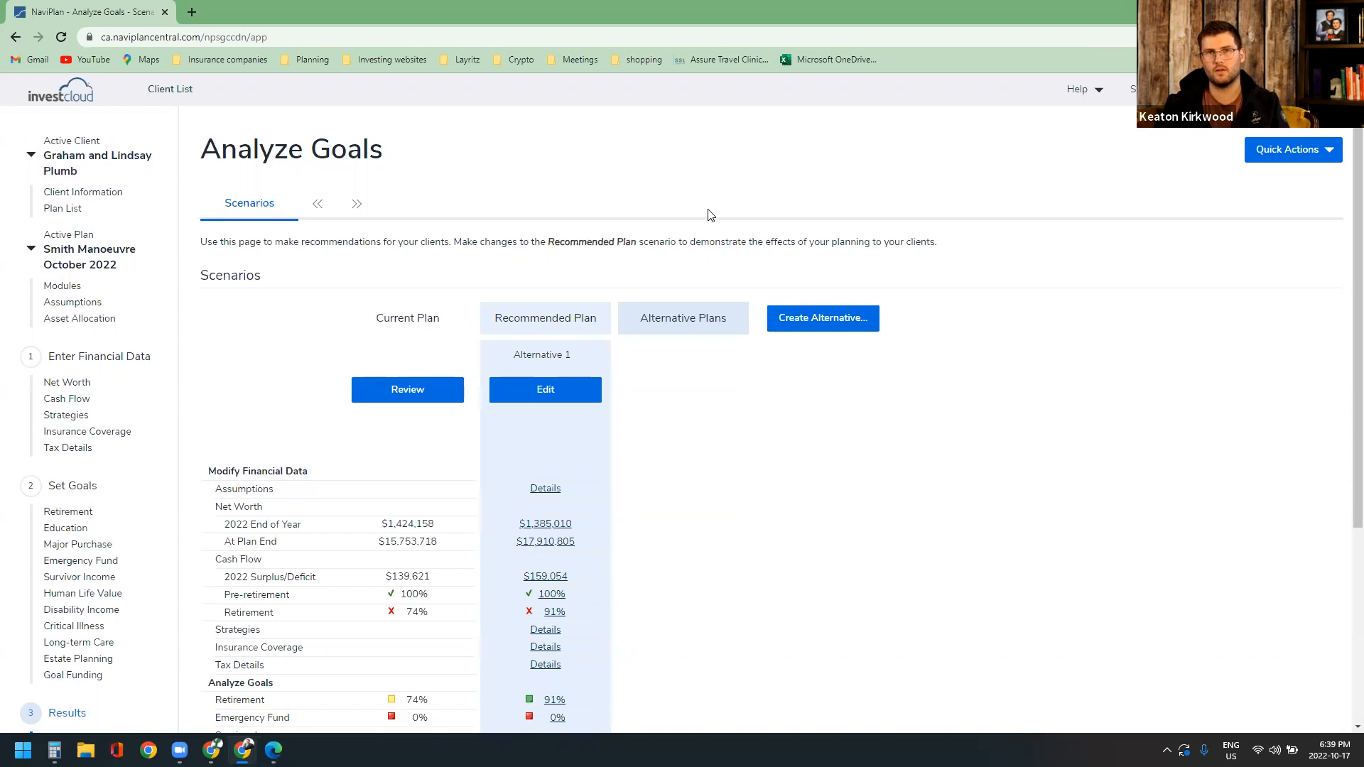
Step: Compare the Current Plan and Recommended Plan results for net worth, cash flow and retirement on the Analyze Goals page
scroll(426, 355, down, 1)
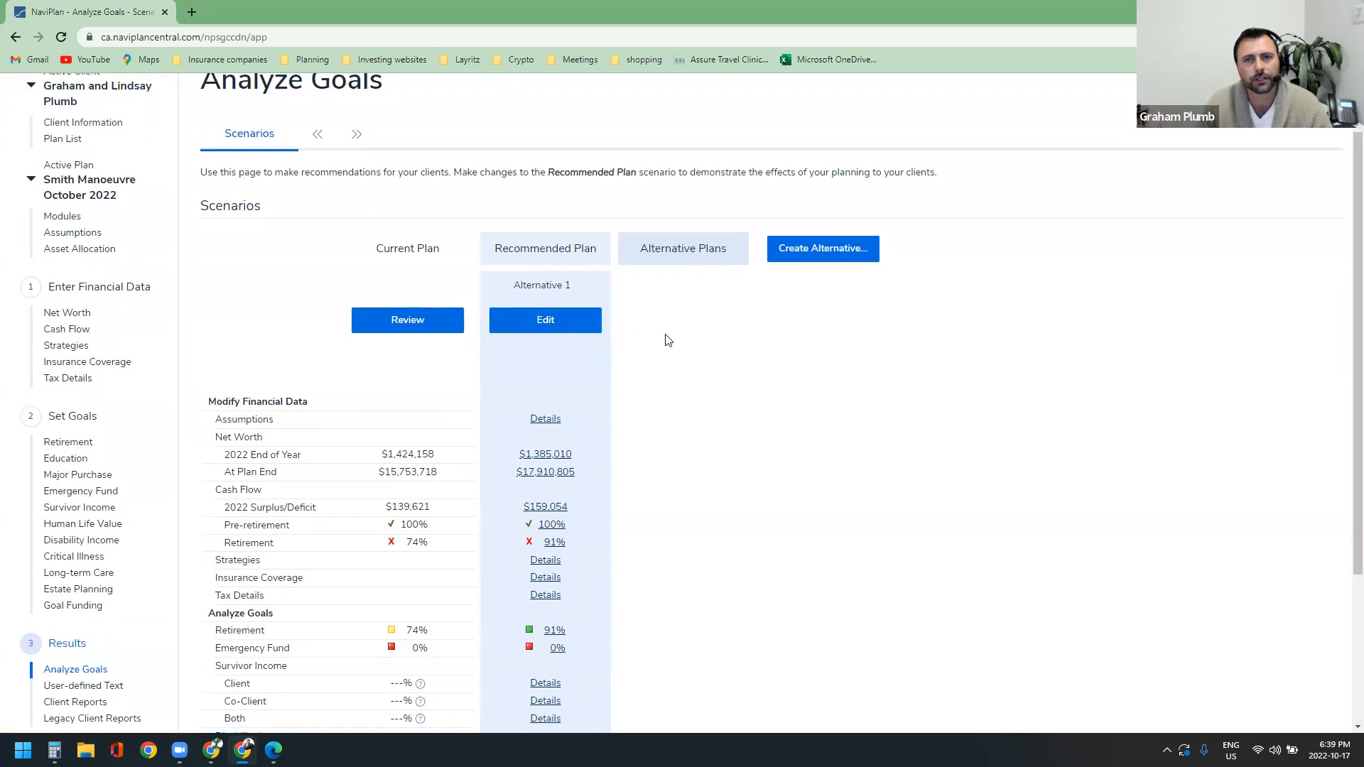
scroll(659, 384, down, 2)
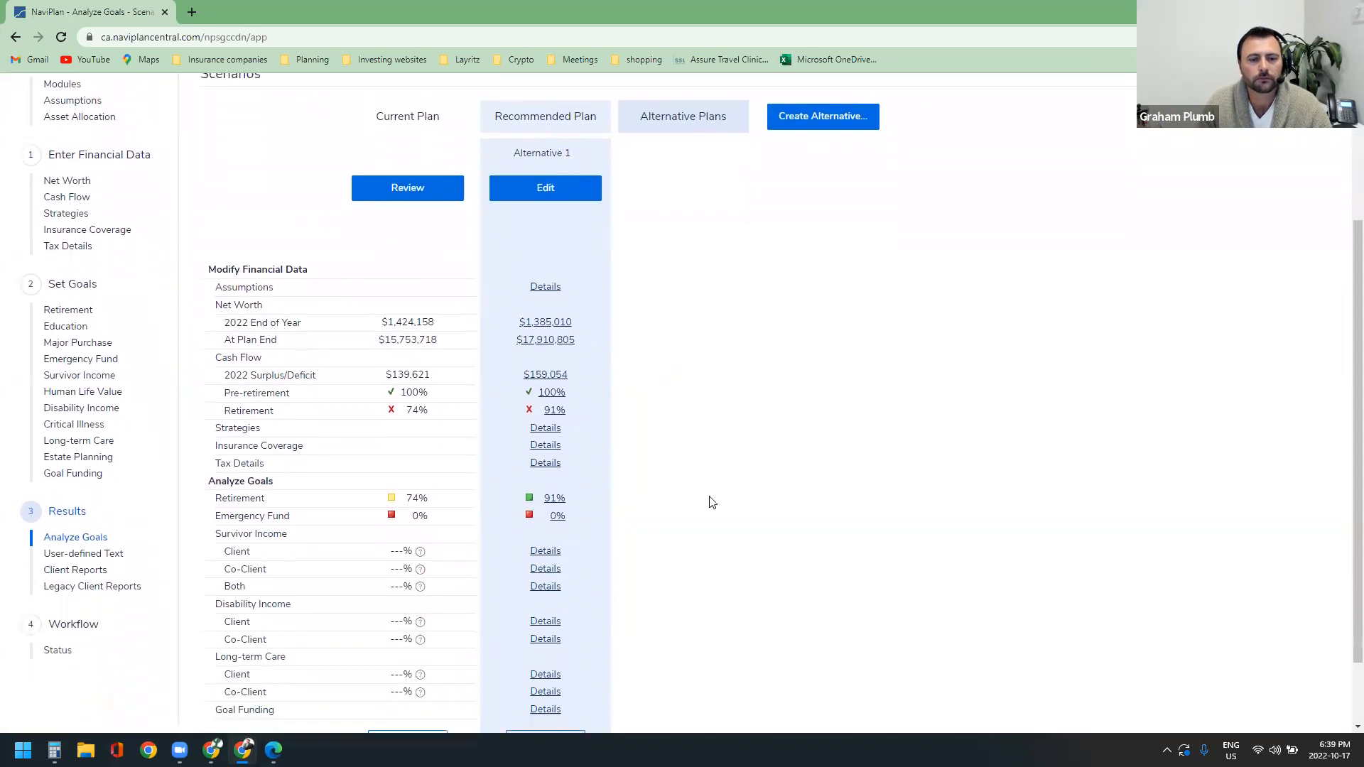
scroll(516, 448, down, 1)
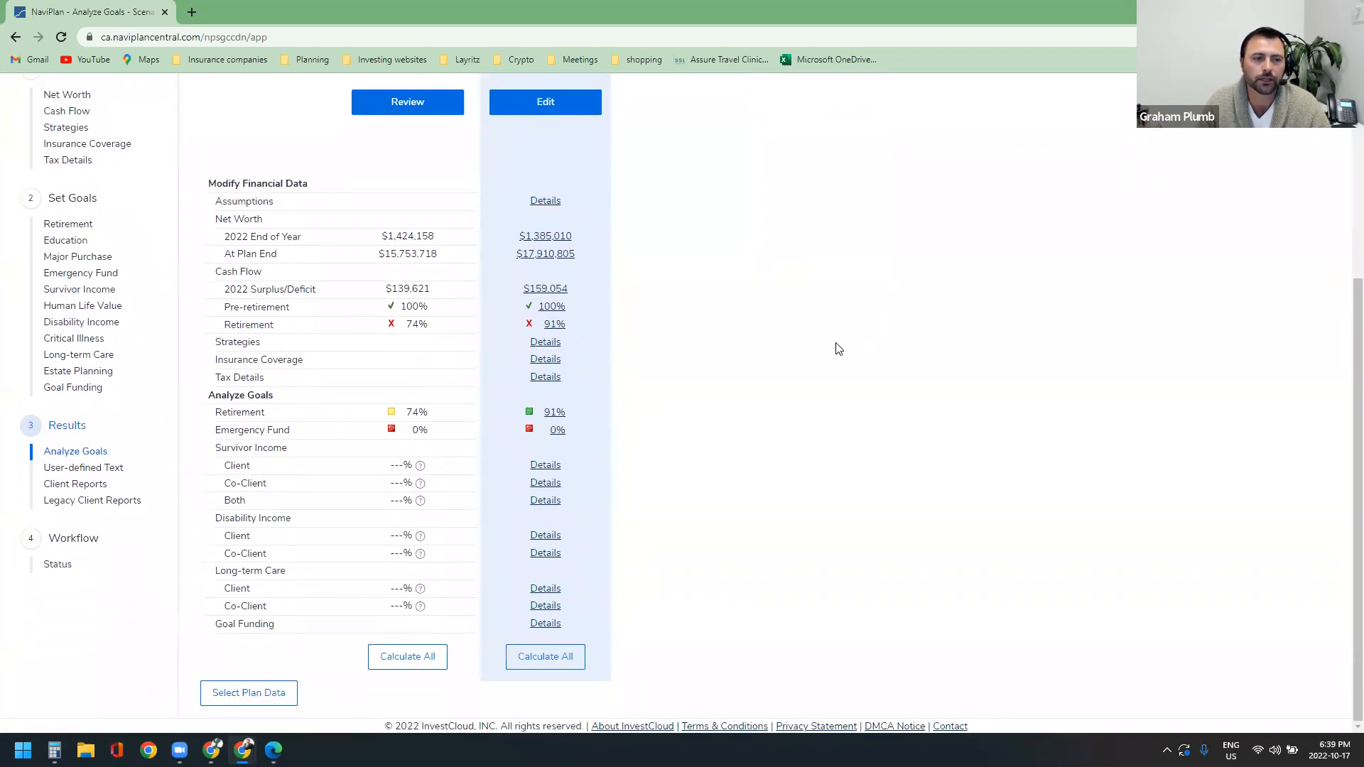
scroll(782, 377, up, 1)
scroll(655, 385, up, 2)
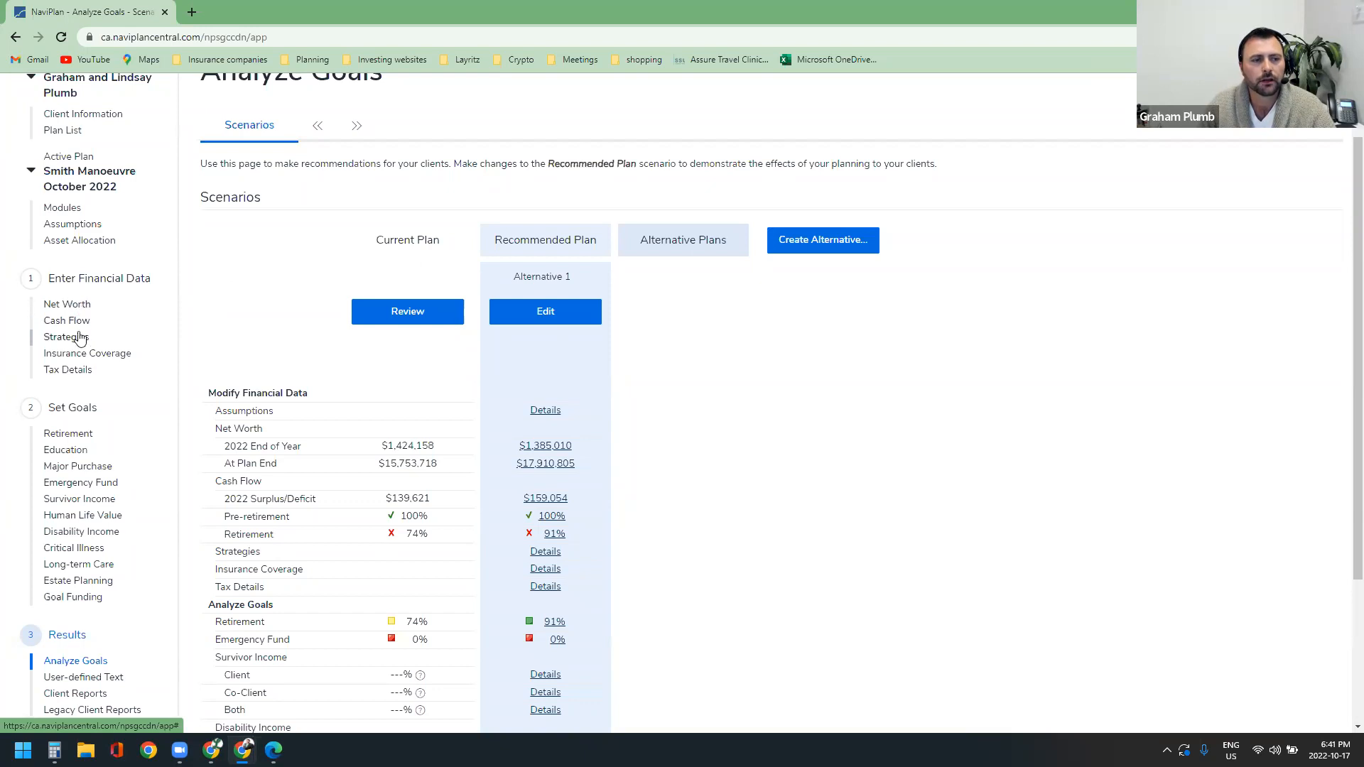
Step: Open the Retirement goal and review the monthly amounts of the two joint retirement expenses without changing them
click(71, 432)
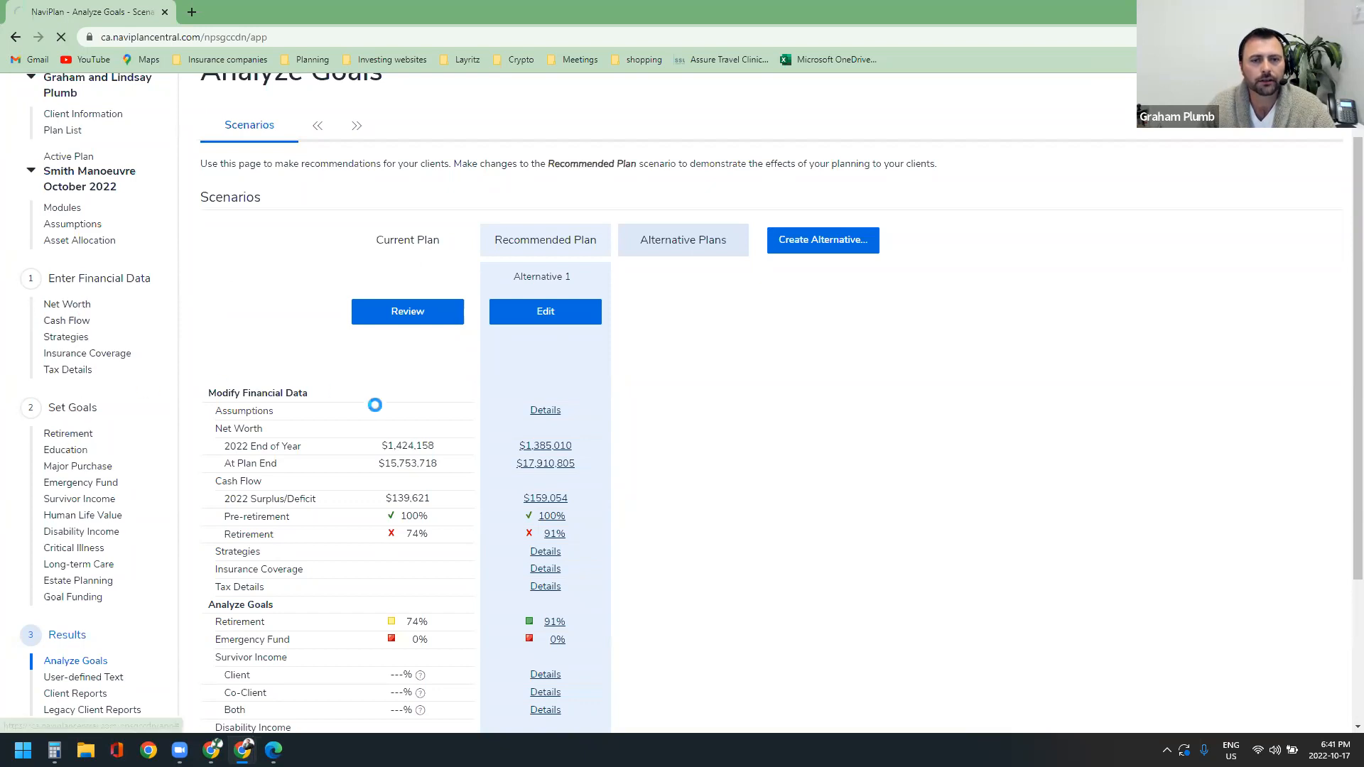
scroll(668, 584, down, 2)
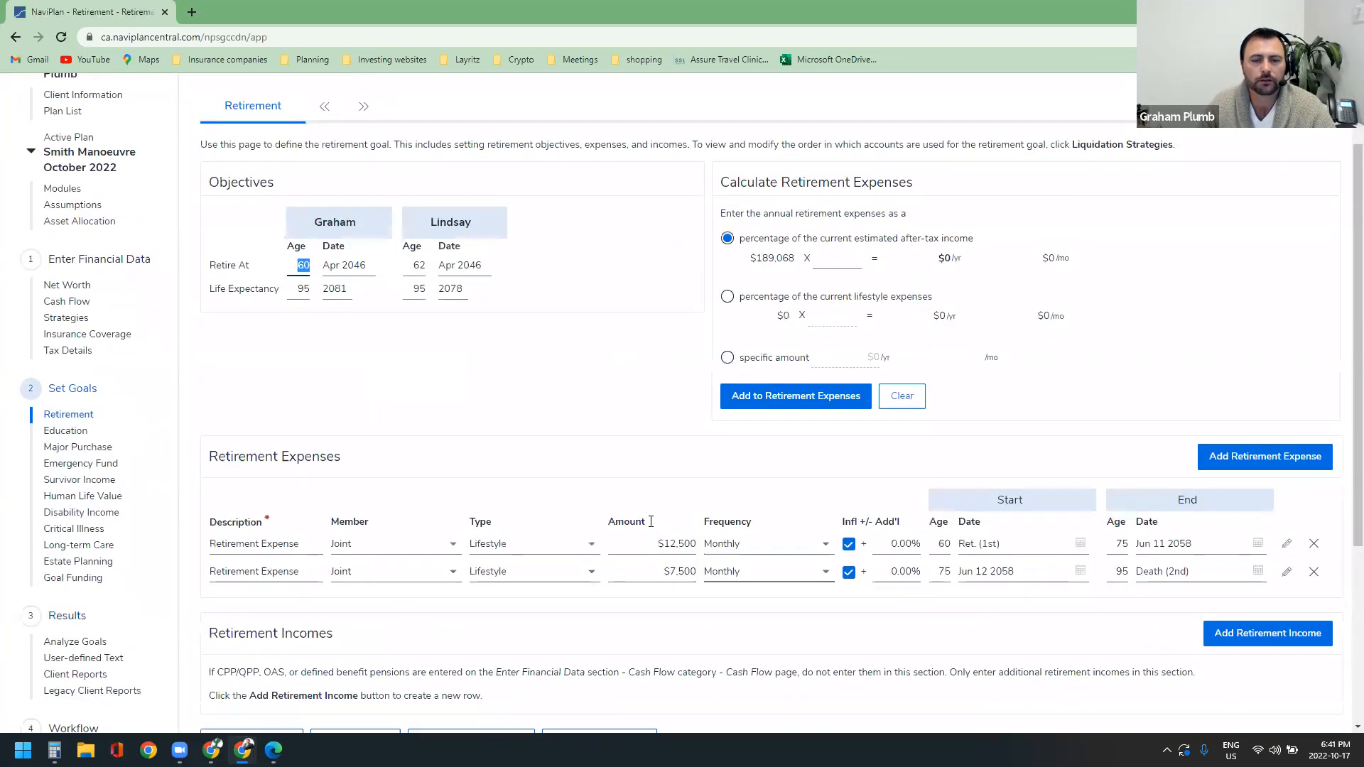
click(643, 382)
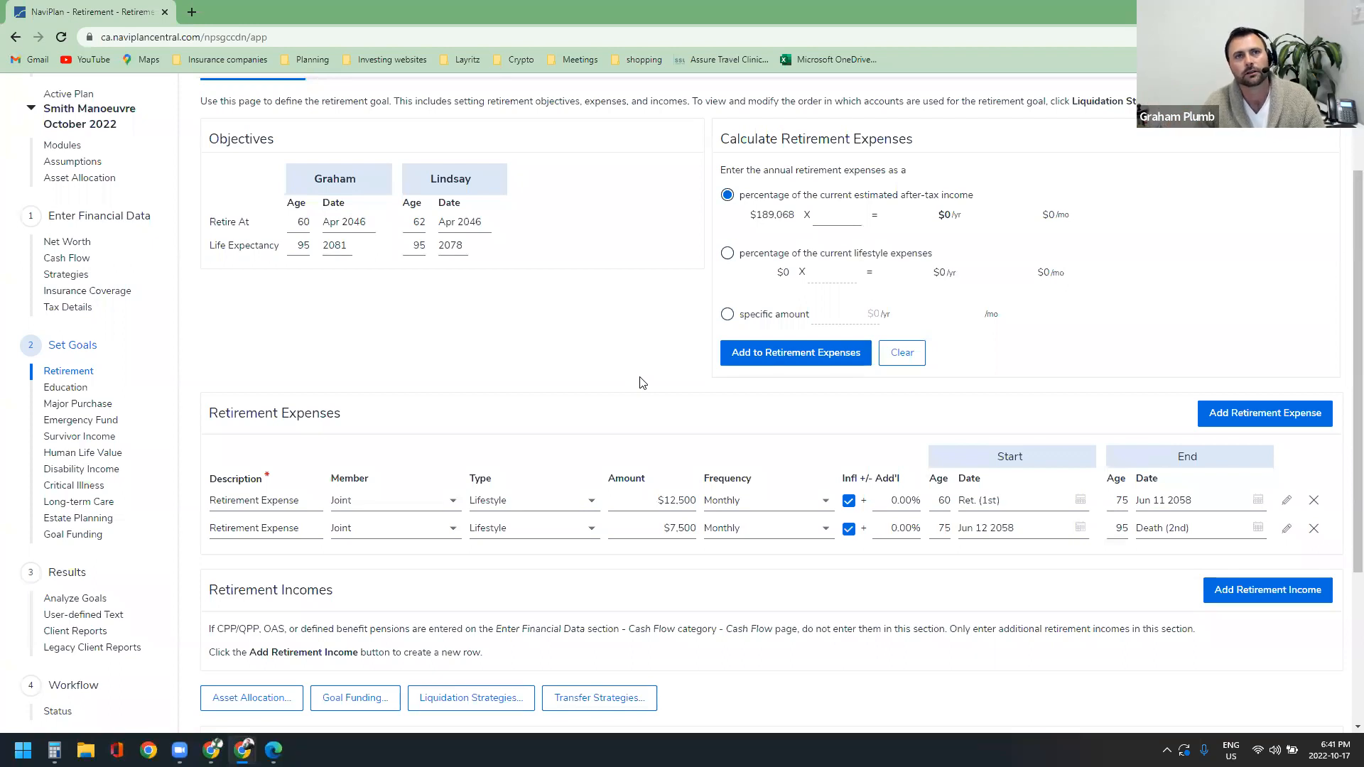
click(652, 500)
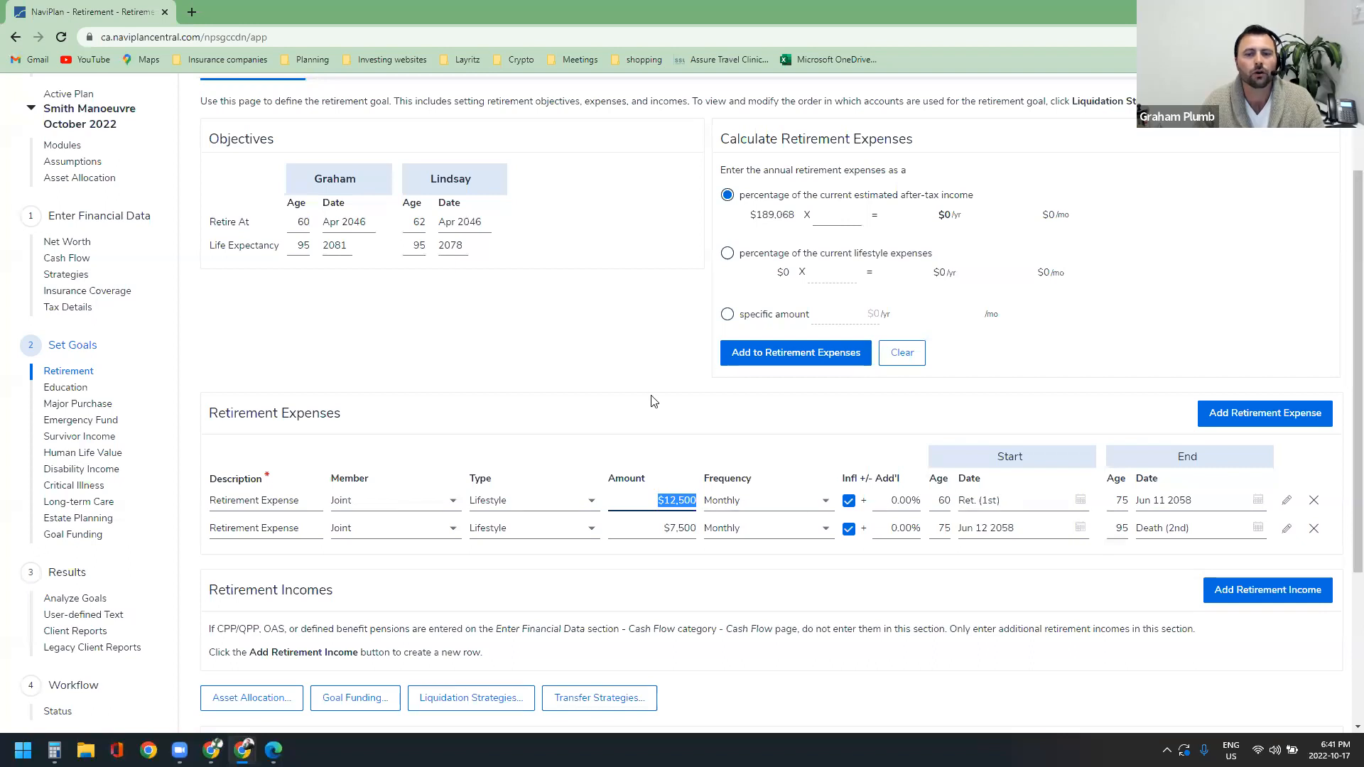
click(632, 393)
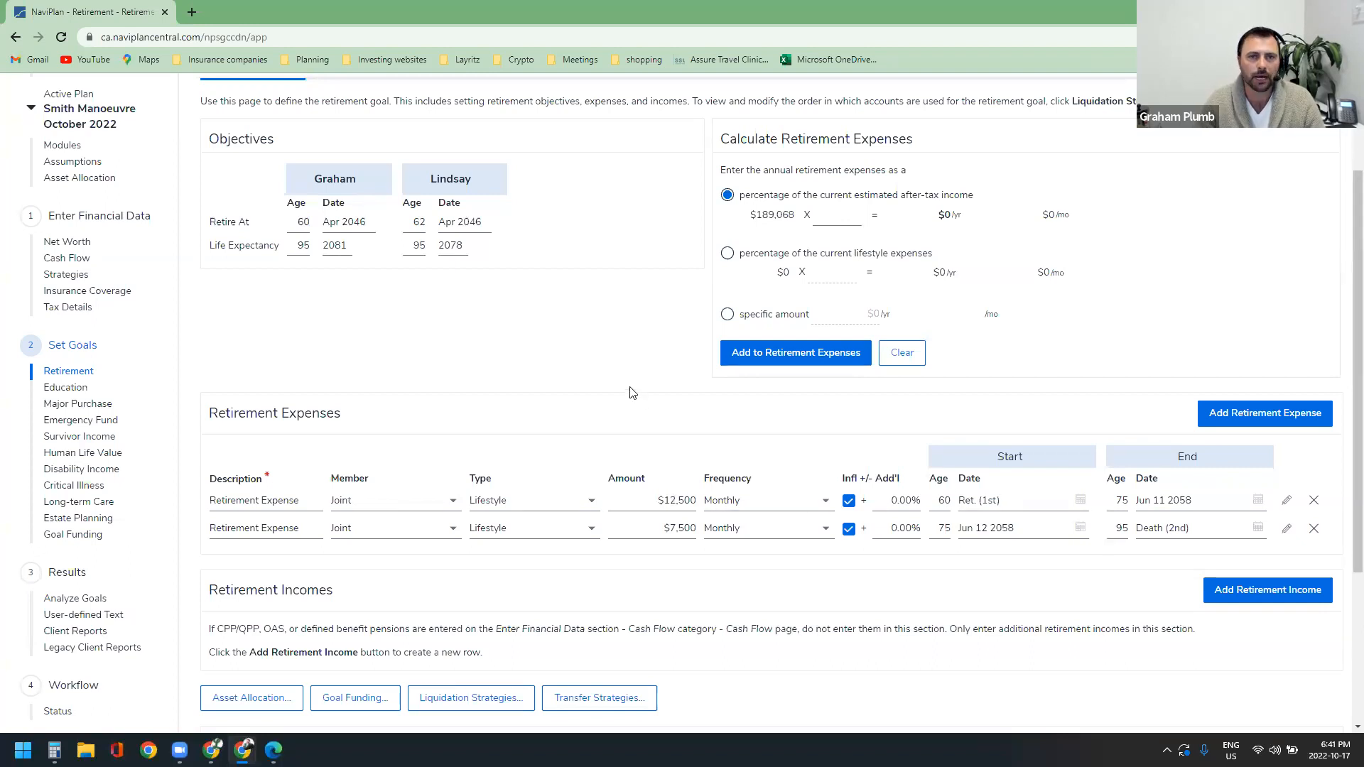
click(695, 503)
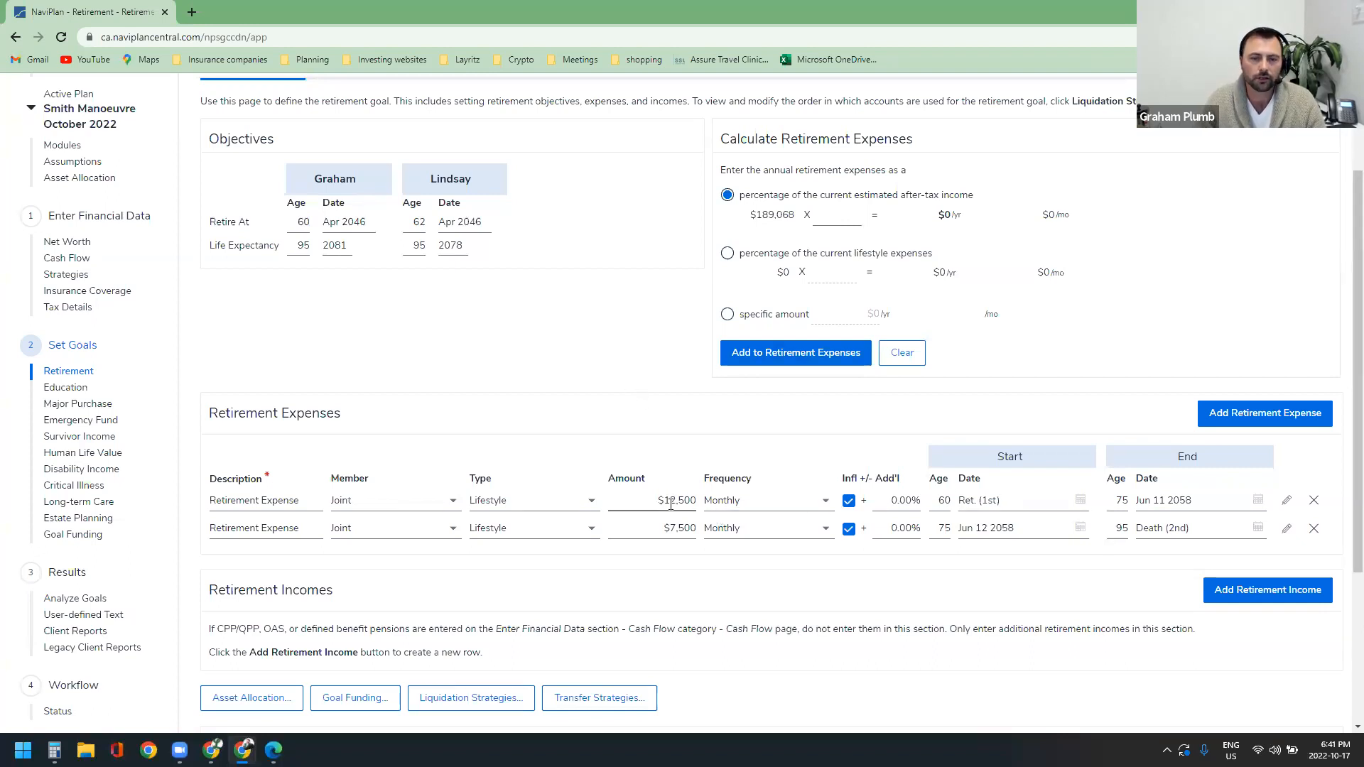
click(671, 431)
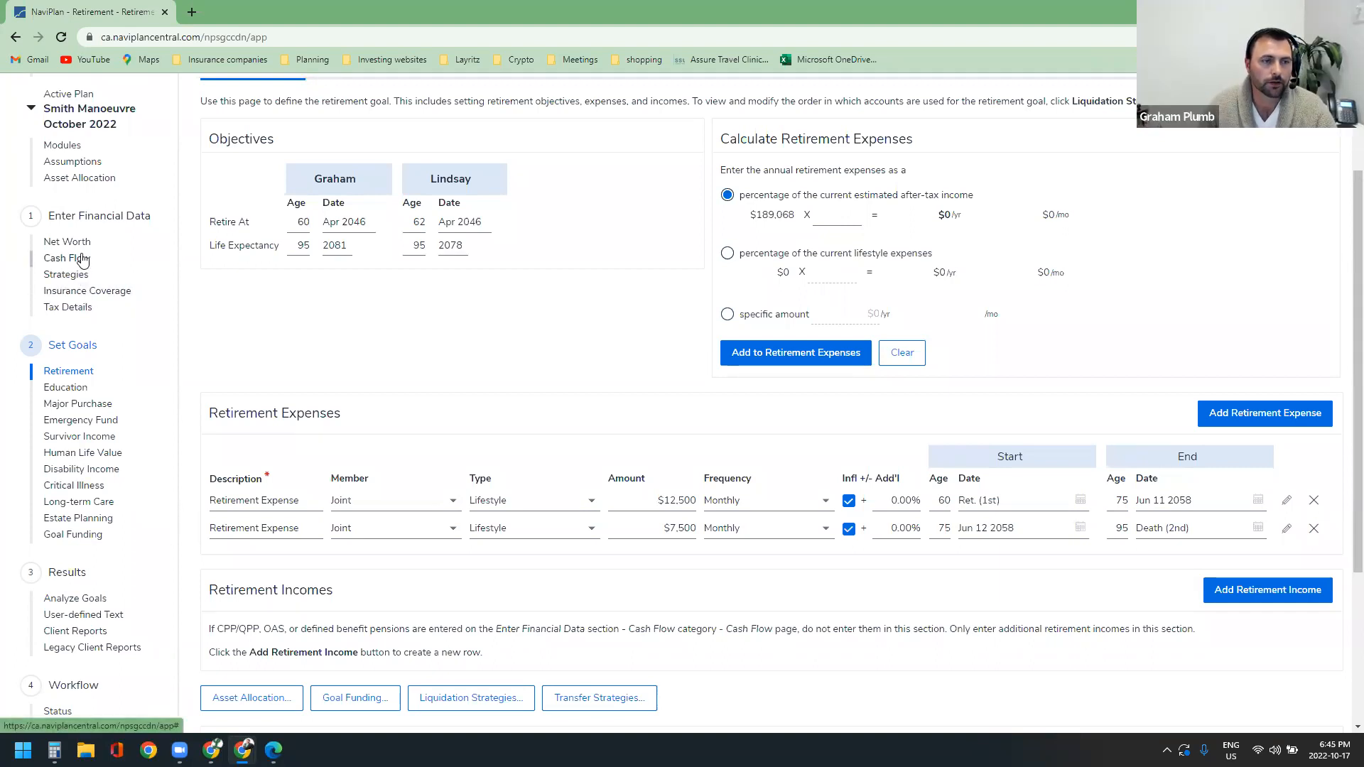
Step: Open the Net Worth accounts and display the account details and savings strategy of the first TFSA
click(82, 259)
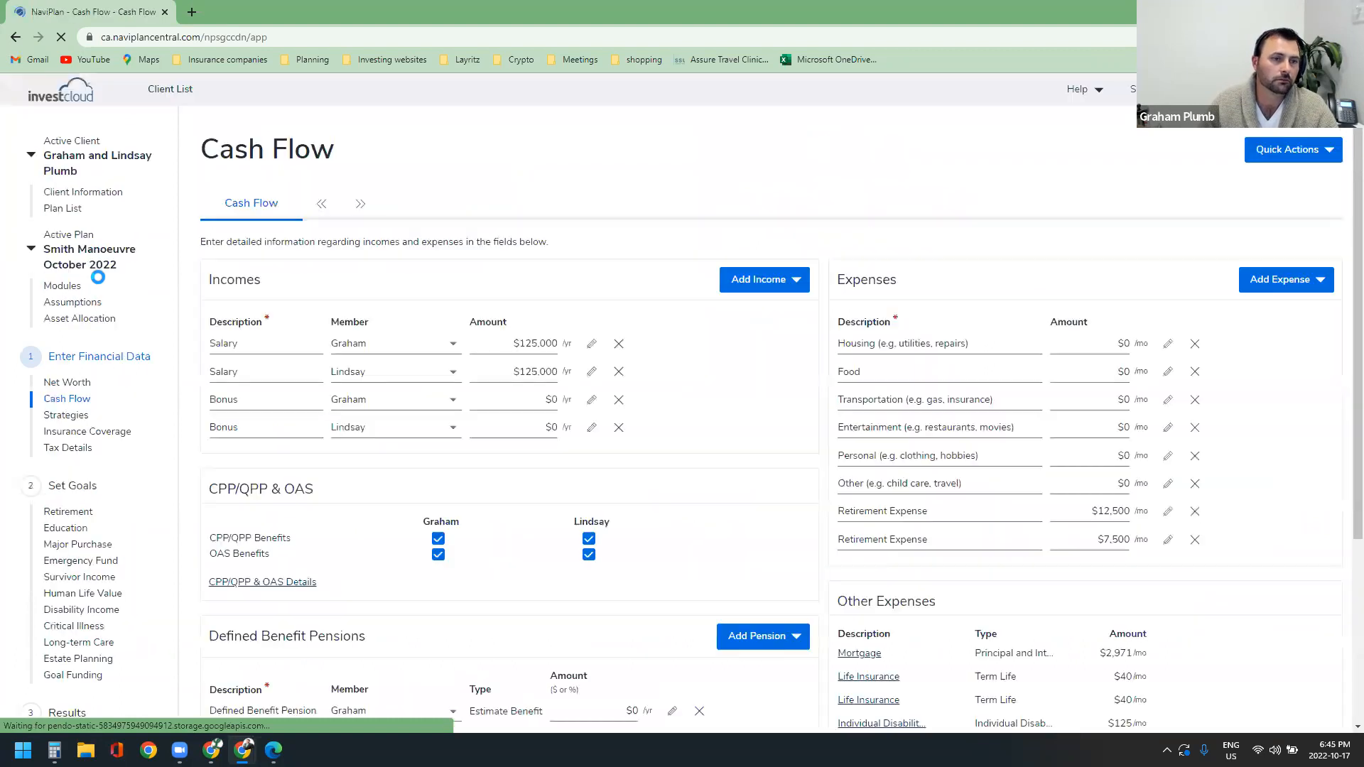
click(71, 385)
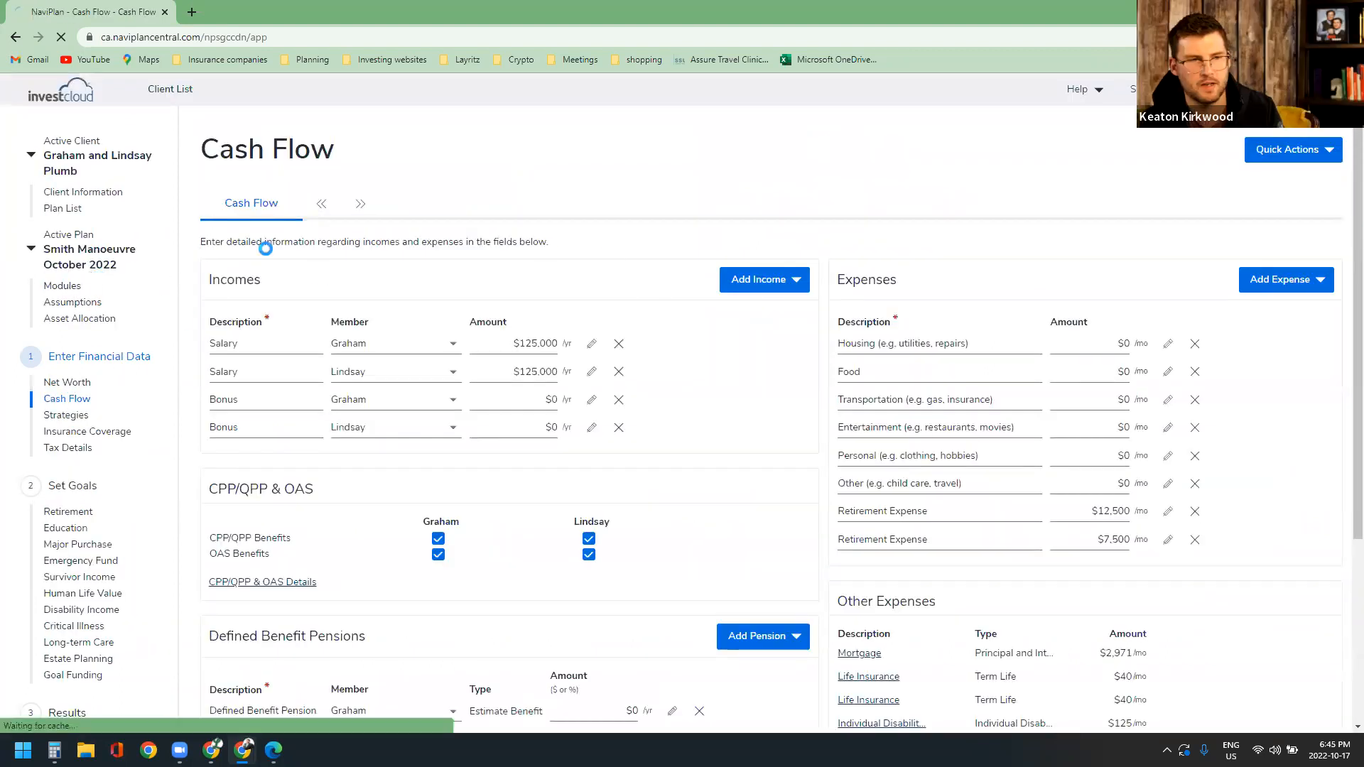
click(398, 213)
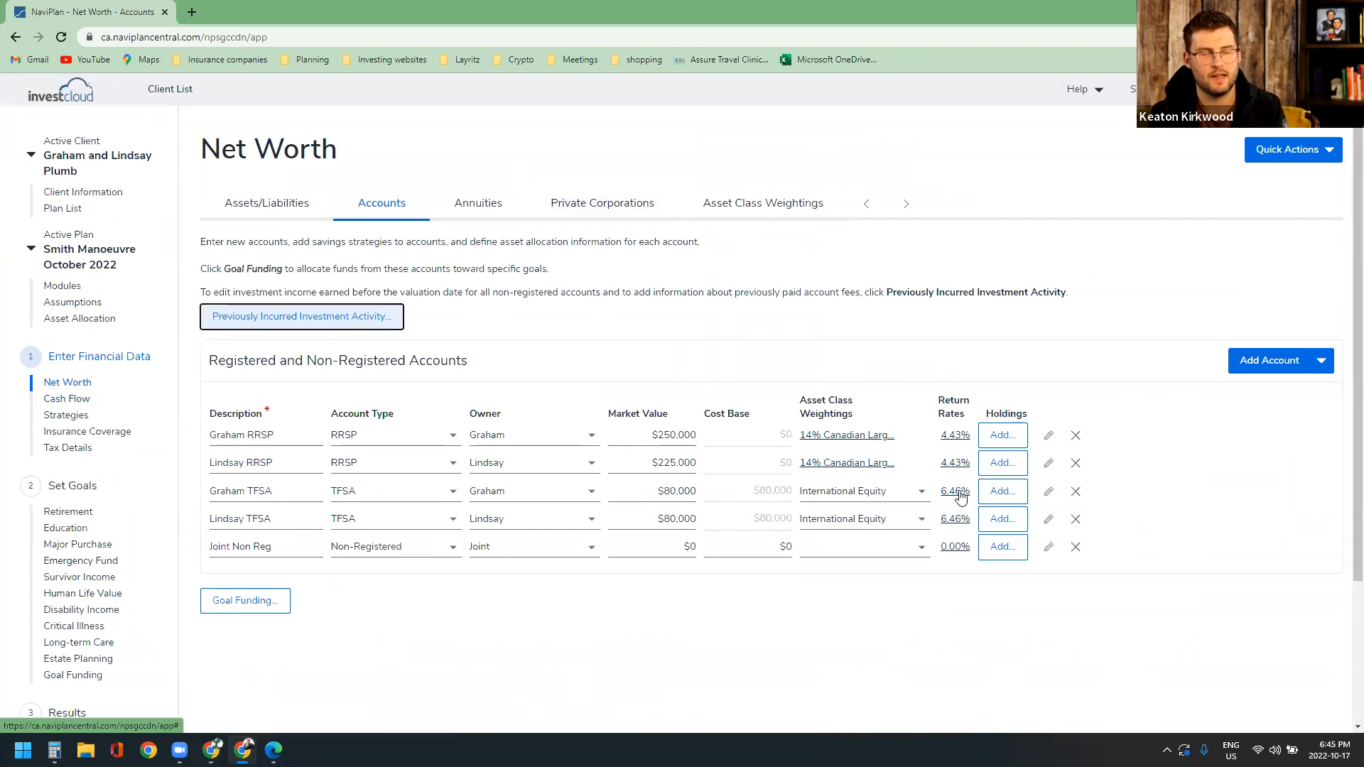
click(1049, 491)
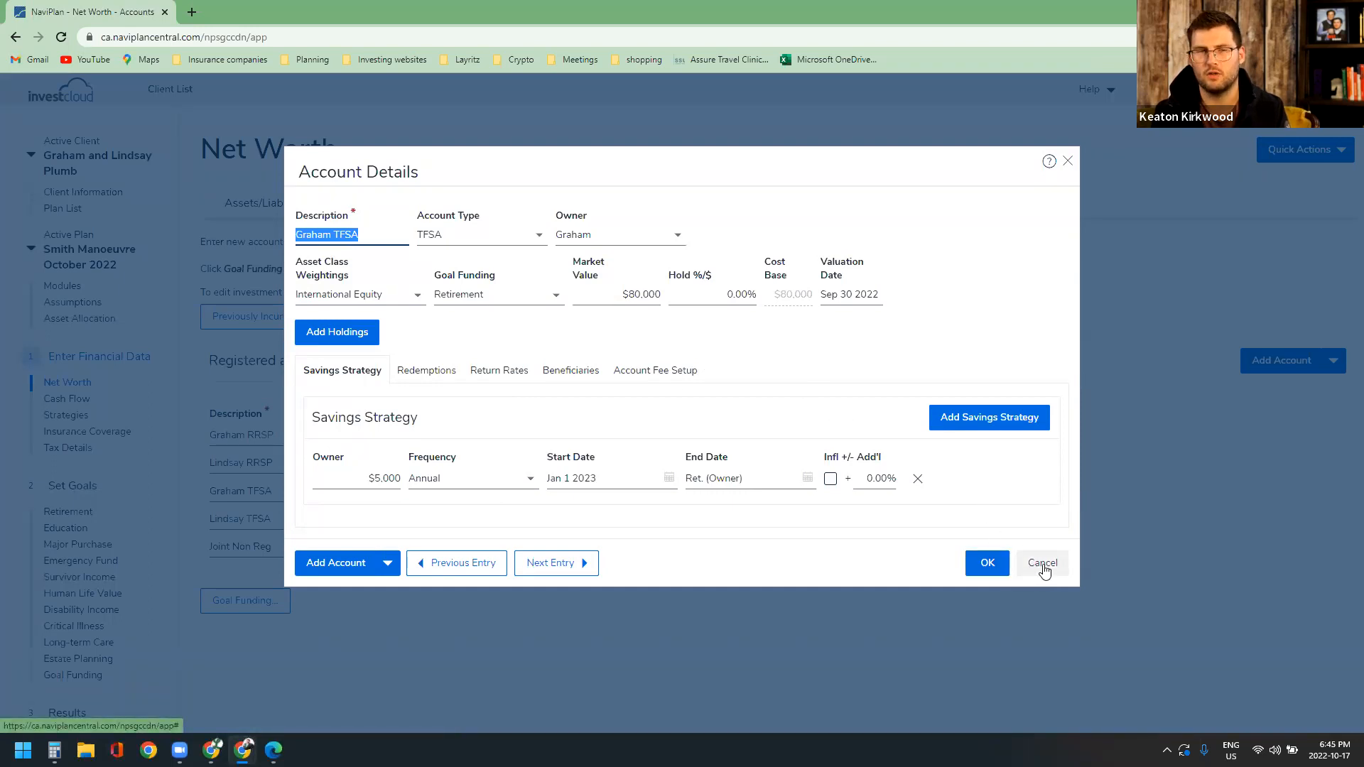
Step: Add a holding to the first TFSA and enable the override of that holding's return rates
click(337, 331)
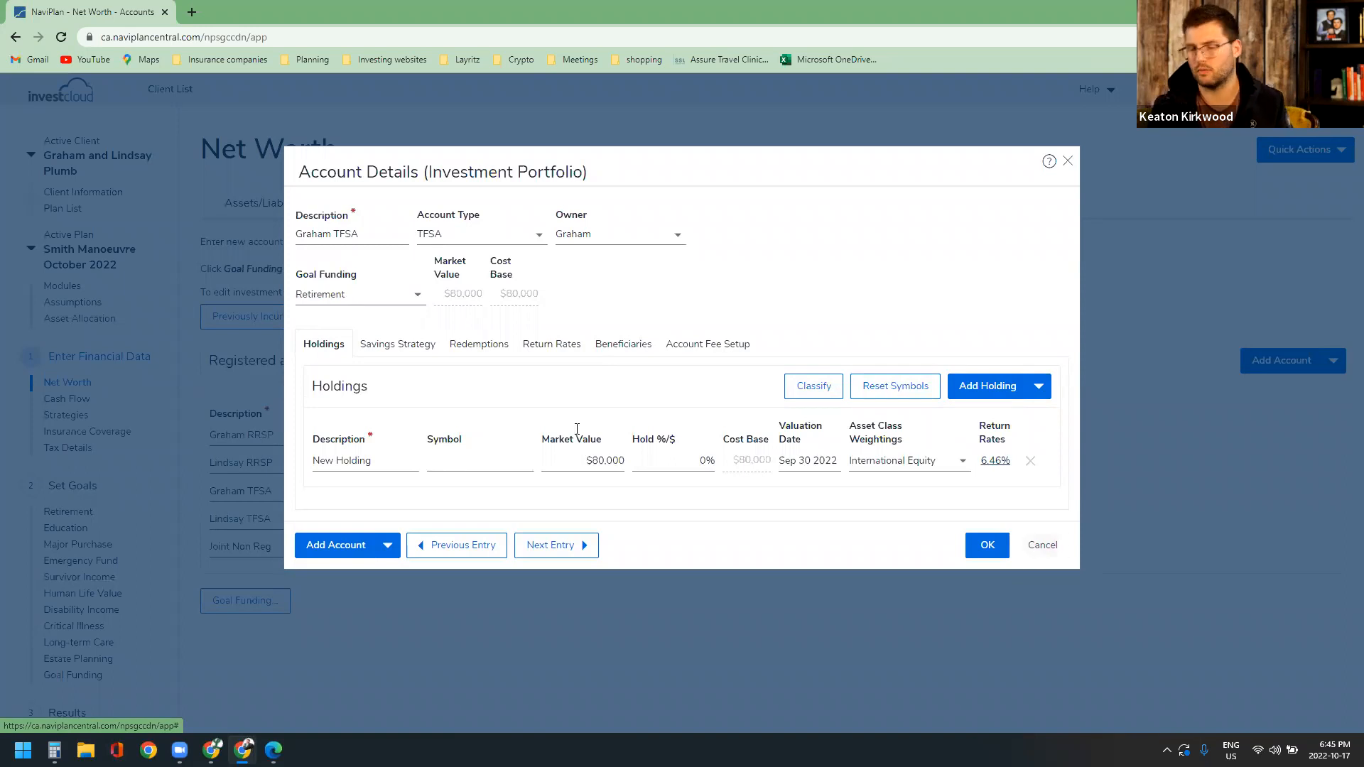
click(998, 461)
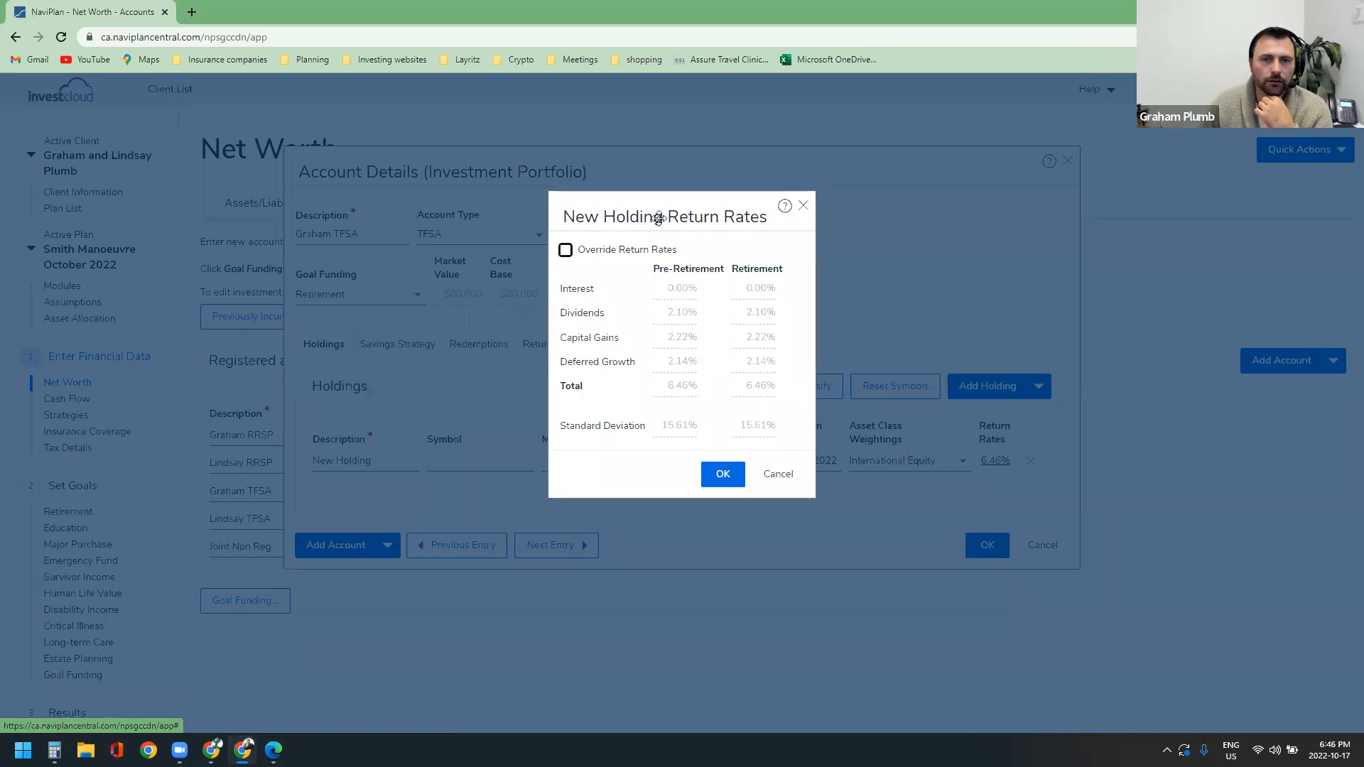
click(565, 250)
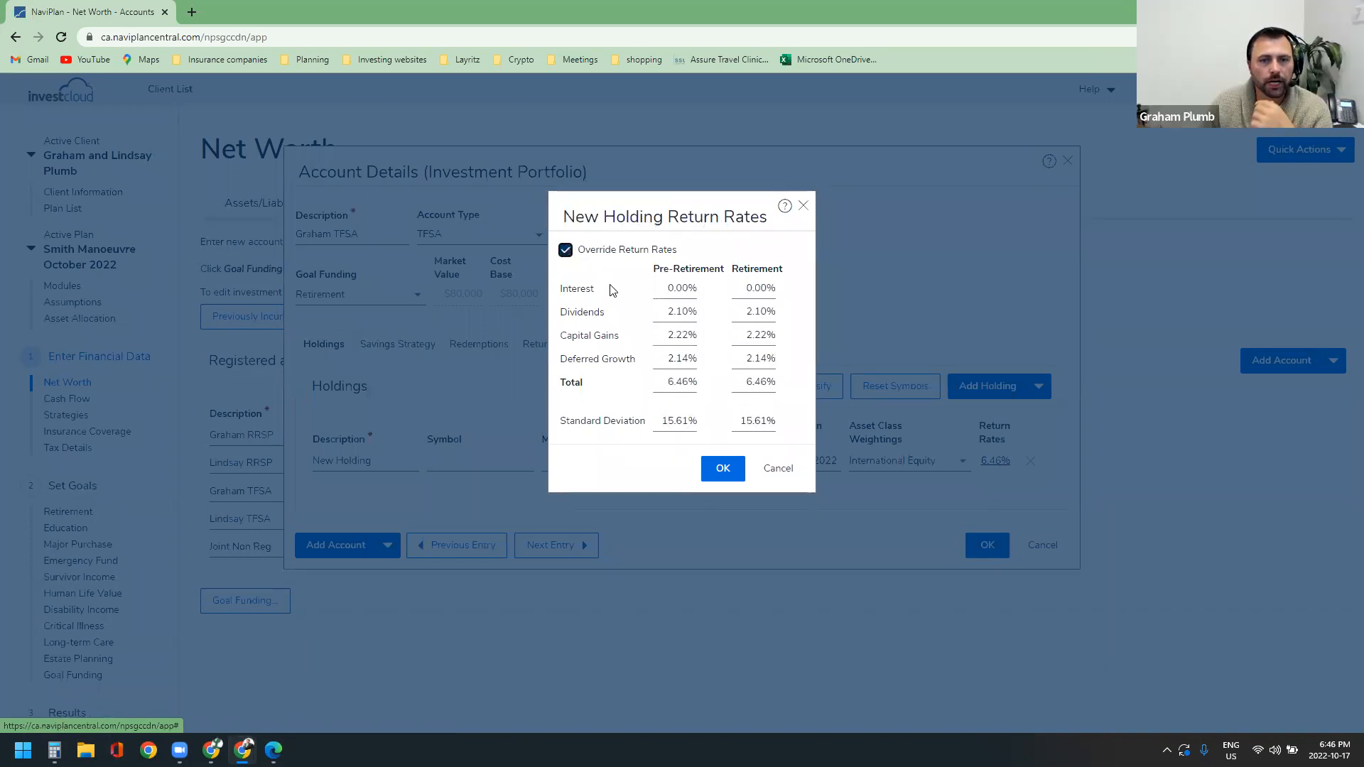
drag(569, 287, 624, 360)
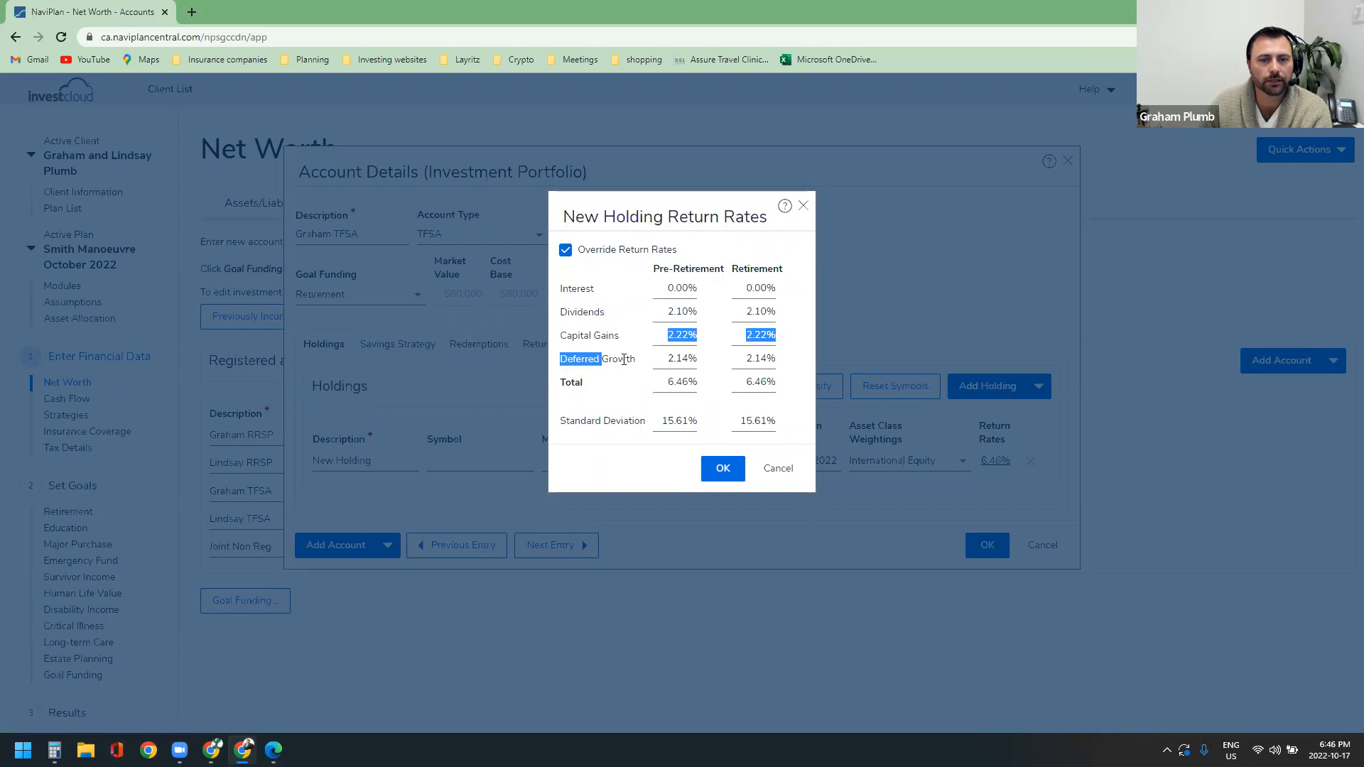
click(623, 361)
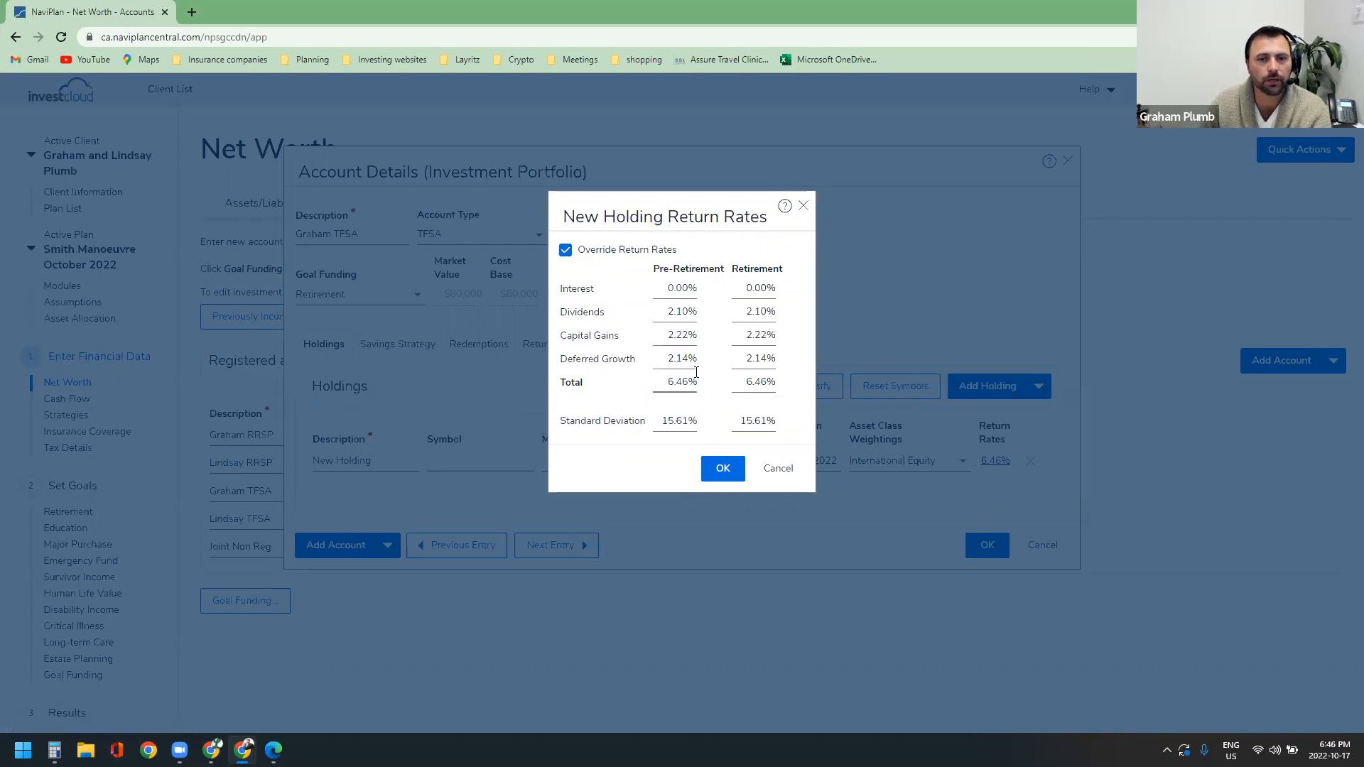
Step: Try pre-retirement return rates of 4% dividends, 0% deferred growth and 2% capital gains for the holding, and discard the override
click(674, 321)
double_click(673, 316)
text(4)
double_click(679, 359)
text(0)
double_click(677, 337)
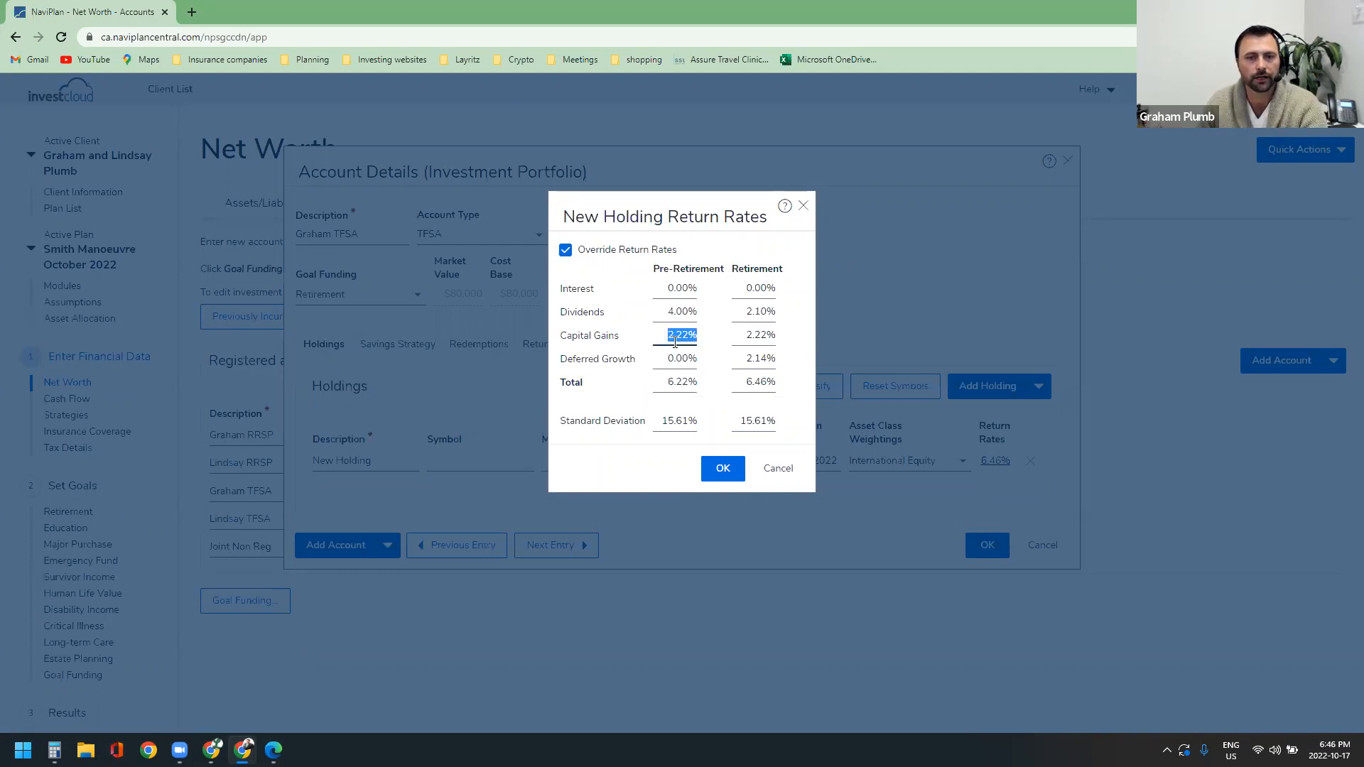
text(2)
click(719, 344)
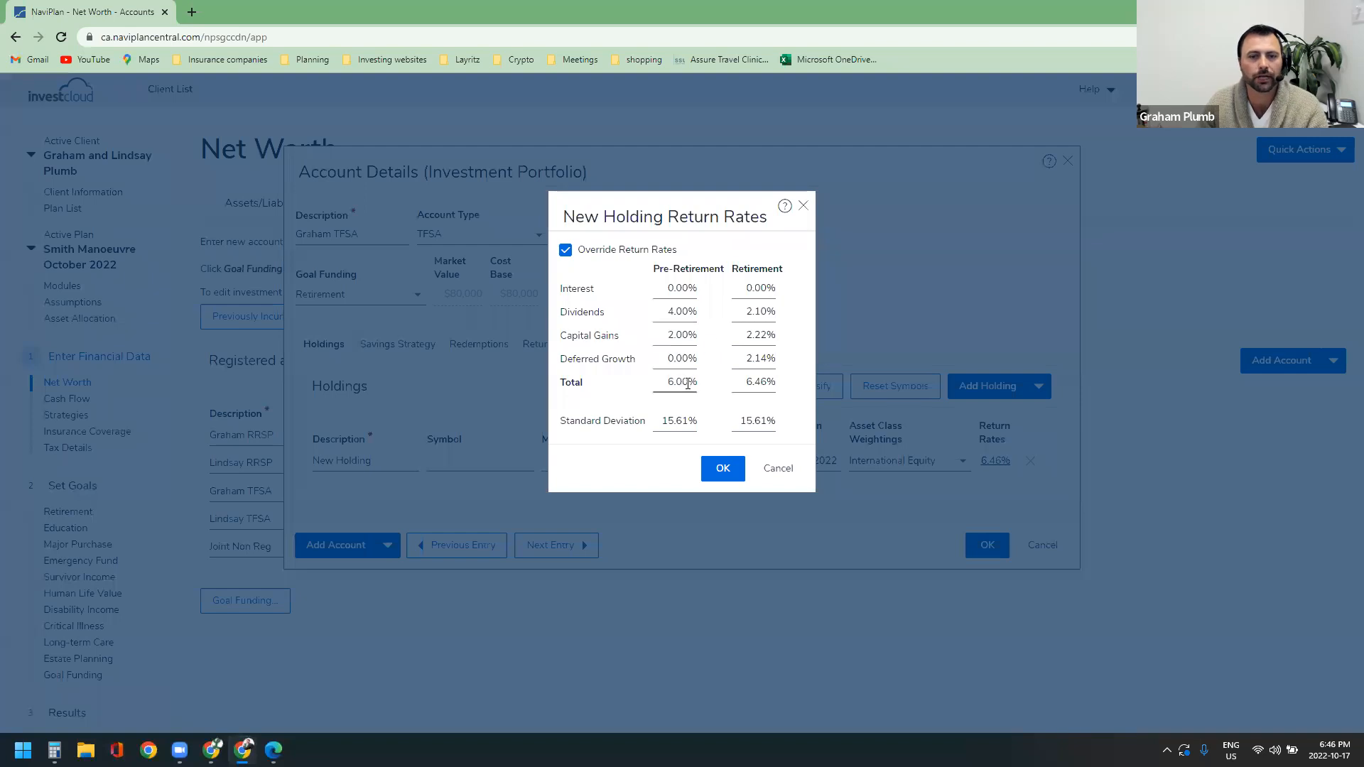
drag(667, 313, 683, 338)
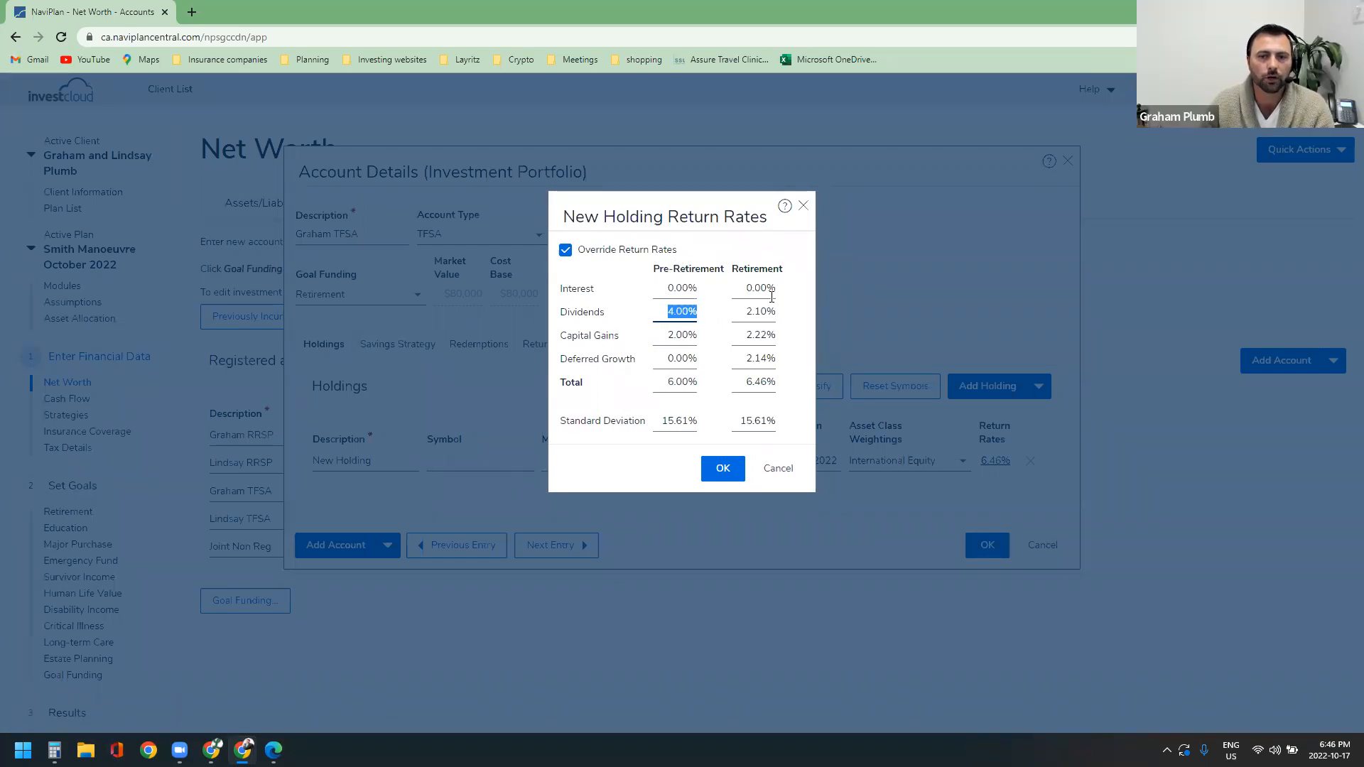
click(779, 470)
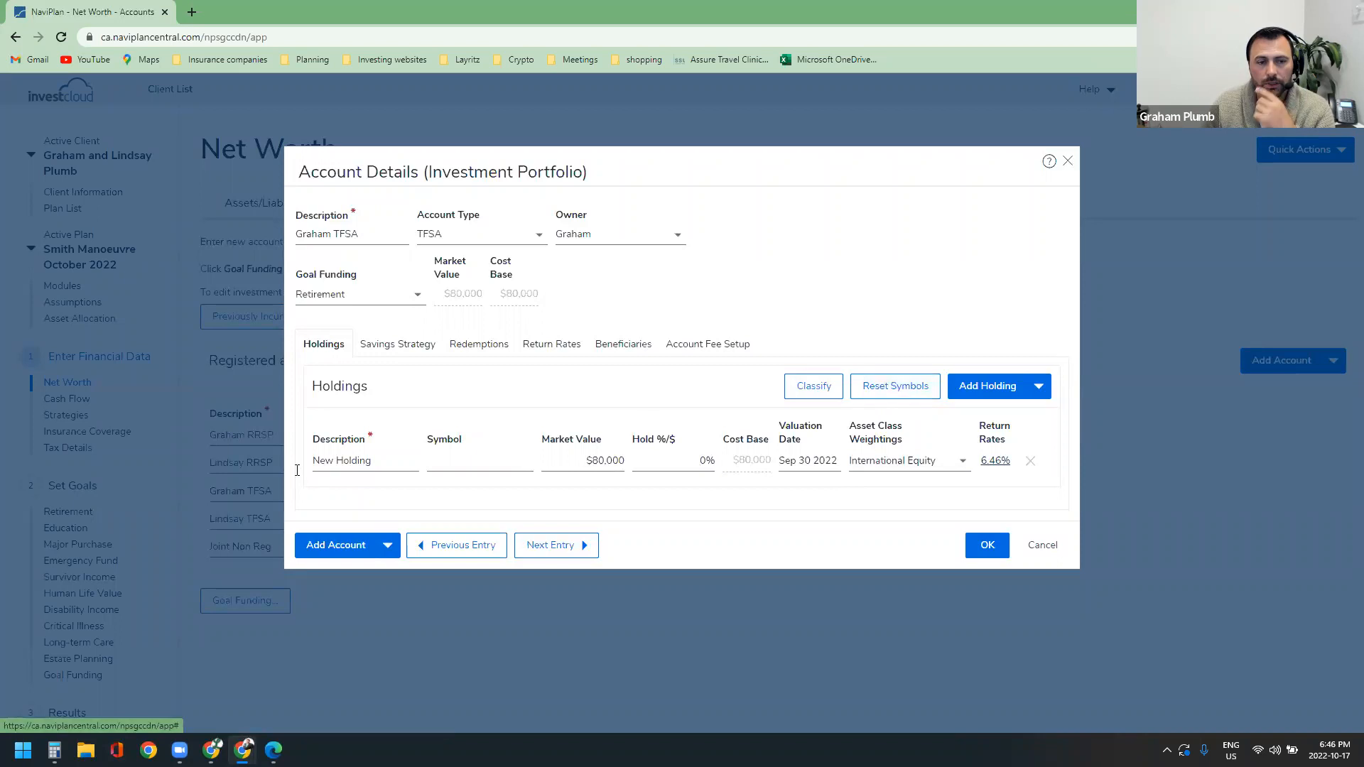
Step: Try the symbol VBAL for the new holding, check the savings strategy, and discard the account changes
click(466, 462)
text(vbal)
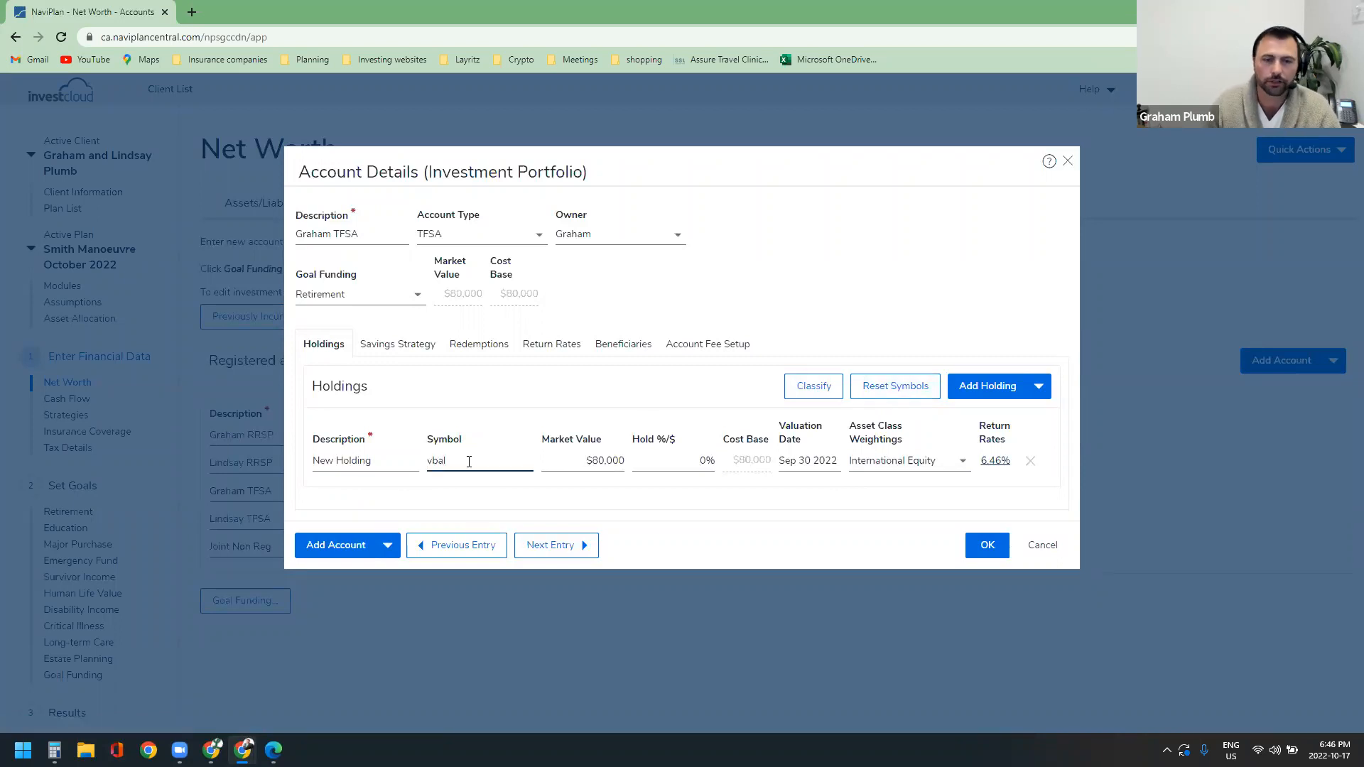
key(Tab)
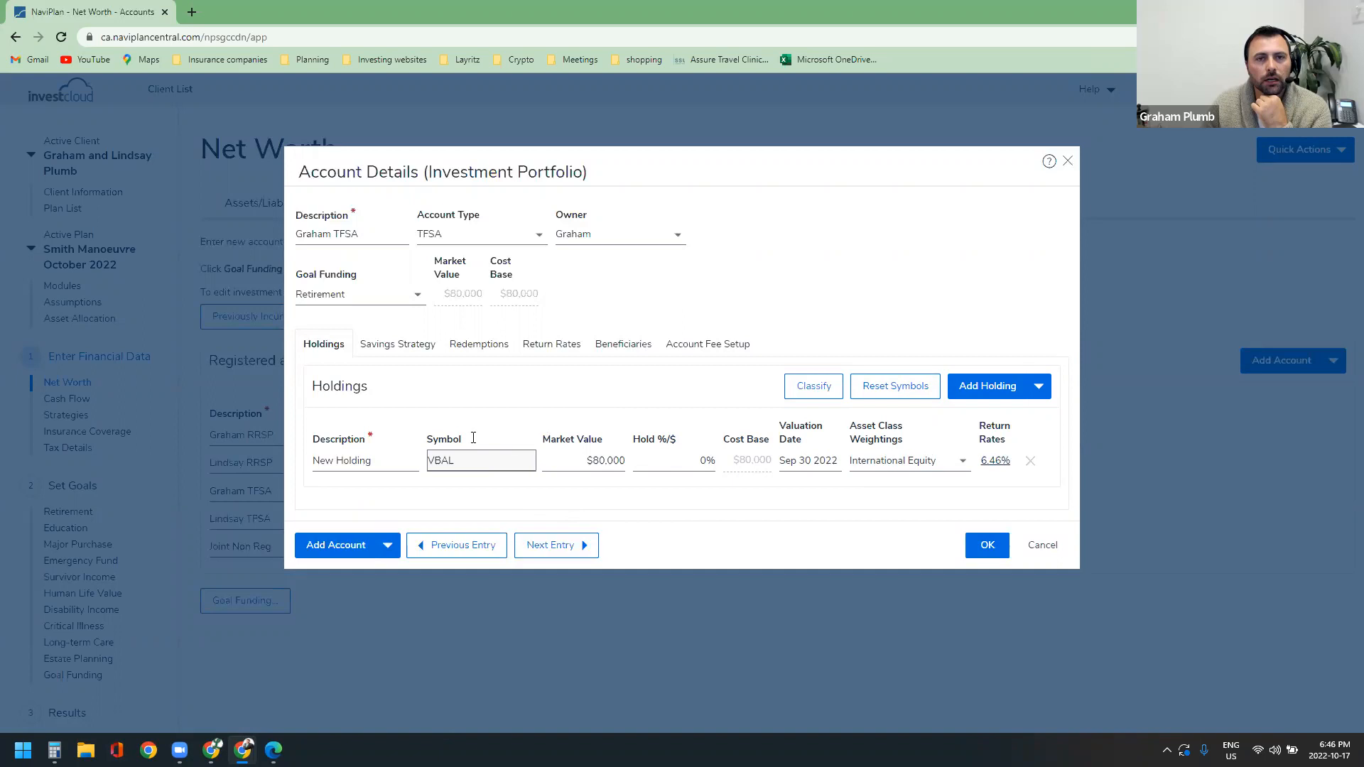
click(423, 345)
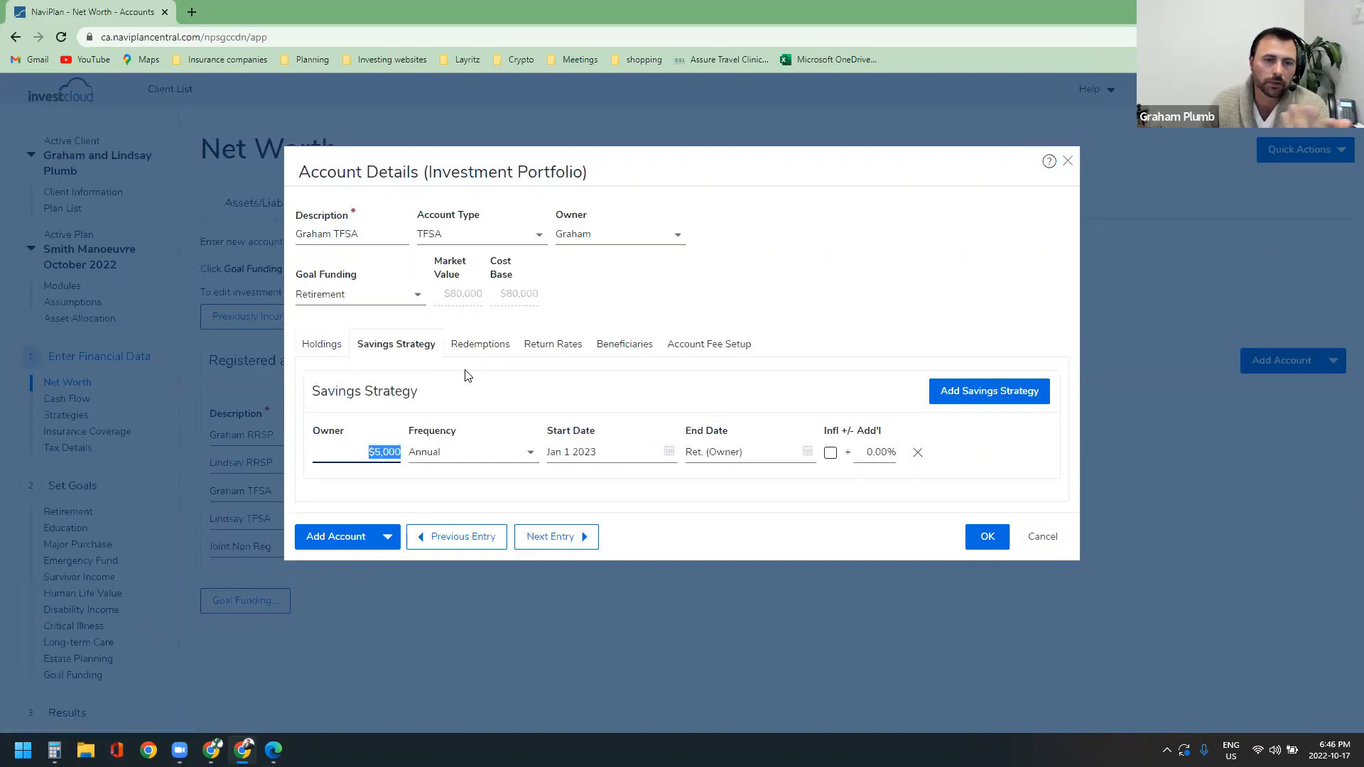
click(338, 348)
click(1043, 537)
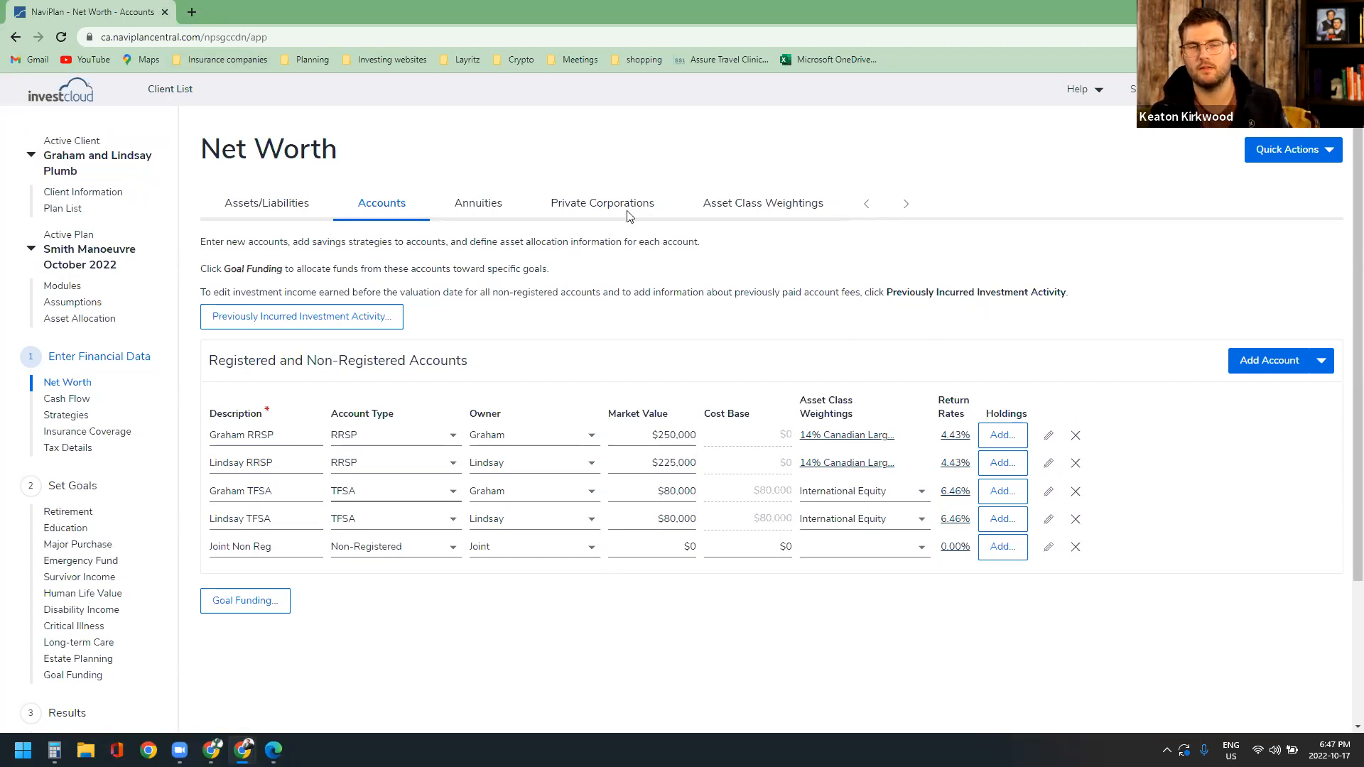
Step: Switch to the Financial Planning slideshow window and advance from the Financial Plan slide to the Consulting Fee Schedule slide
mouse_move(179, 750)
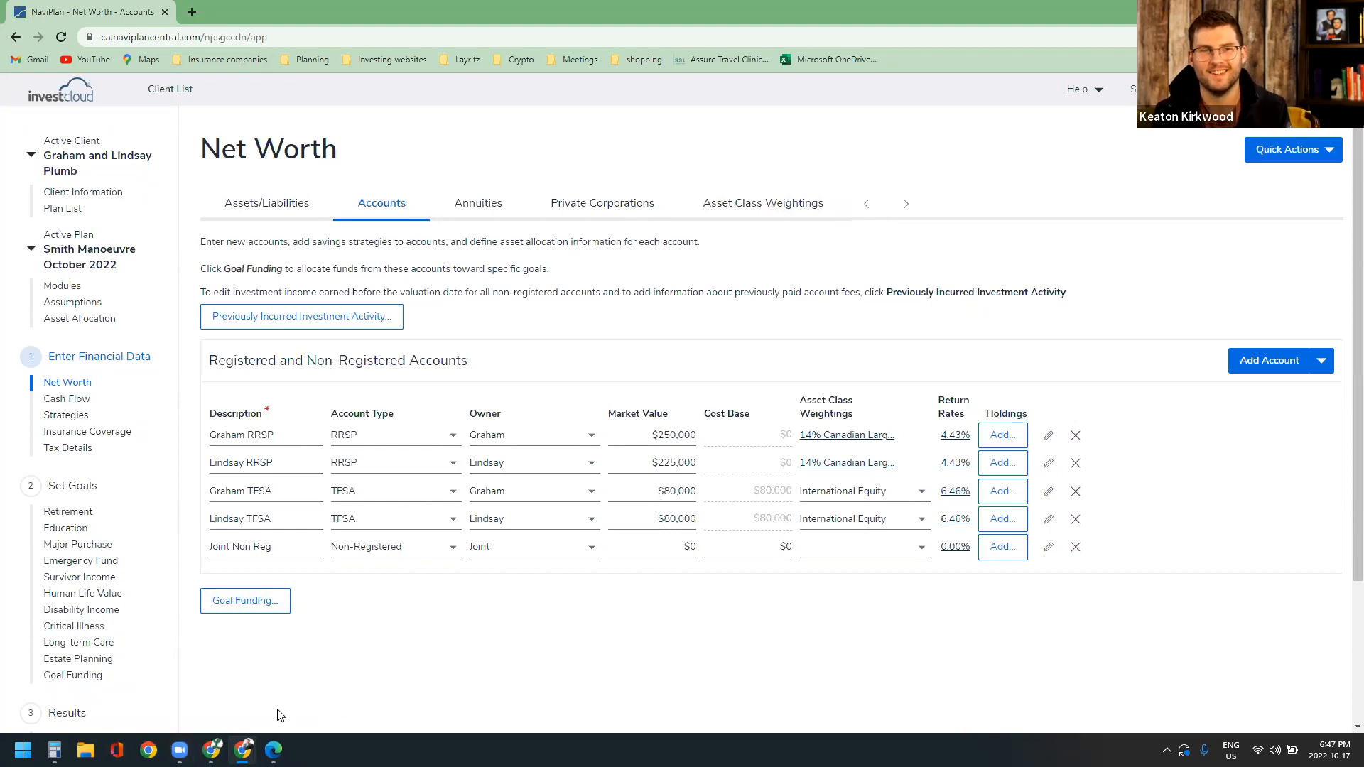
mouse_move(243, 750)
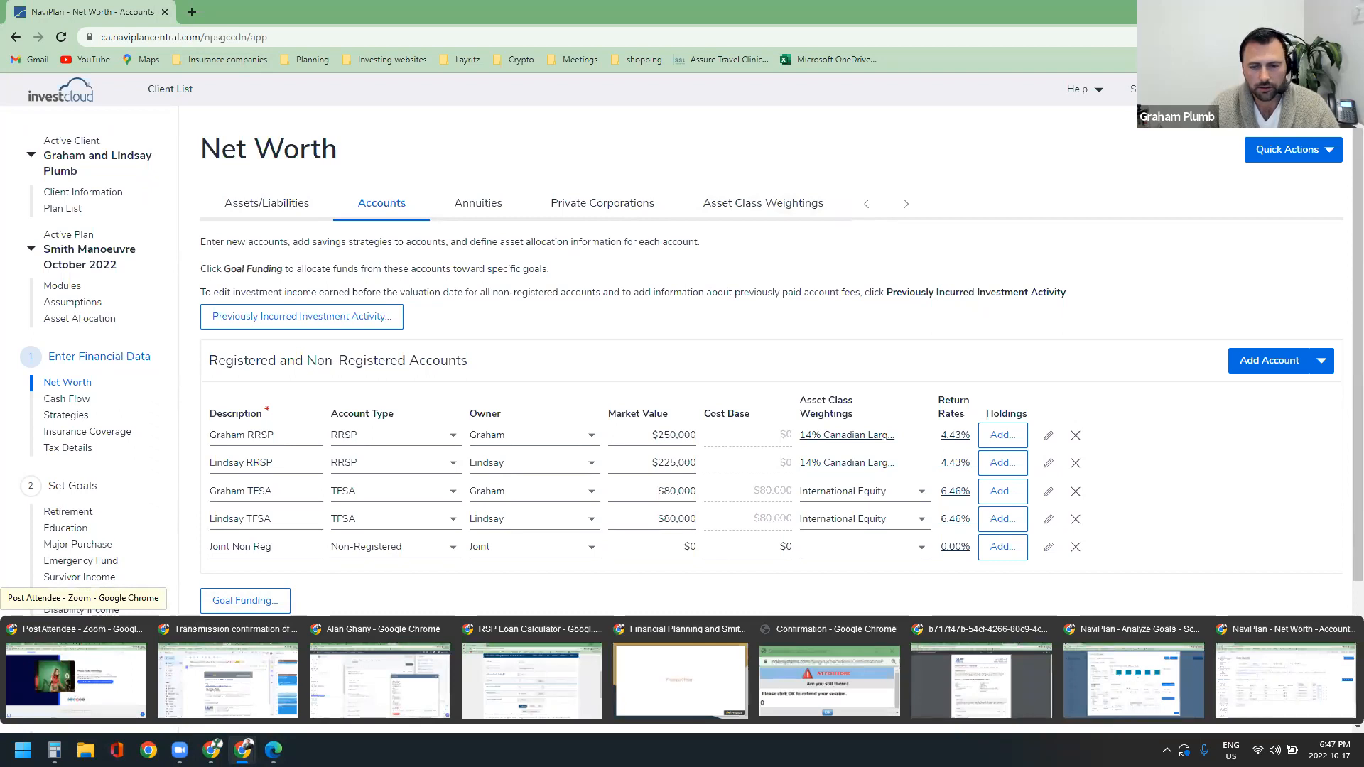
click(680, 681)
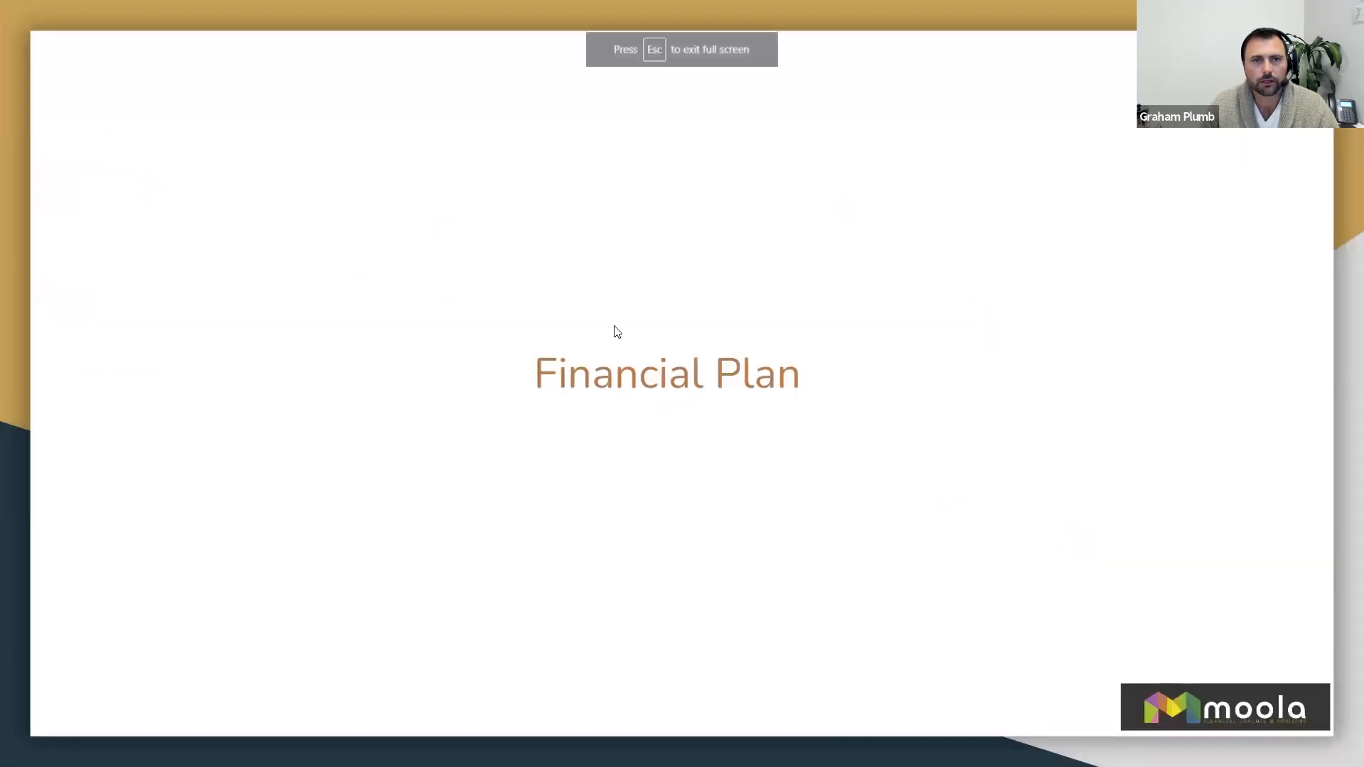
click(1045, 326)
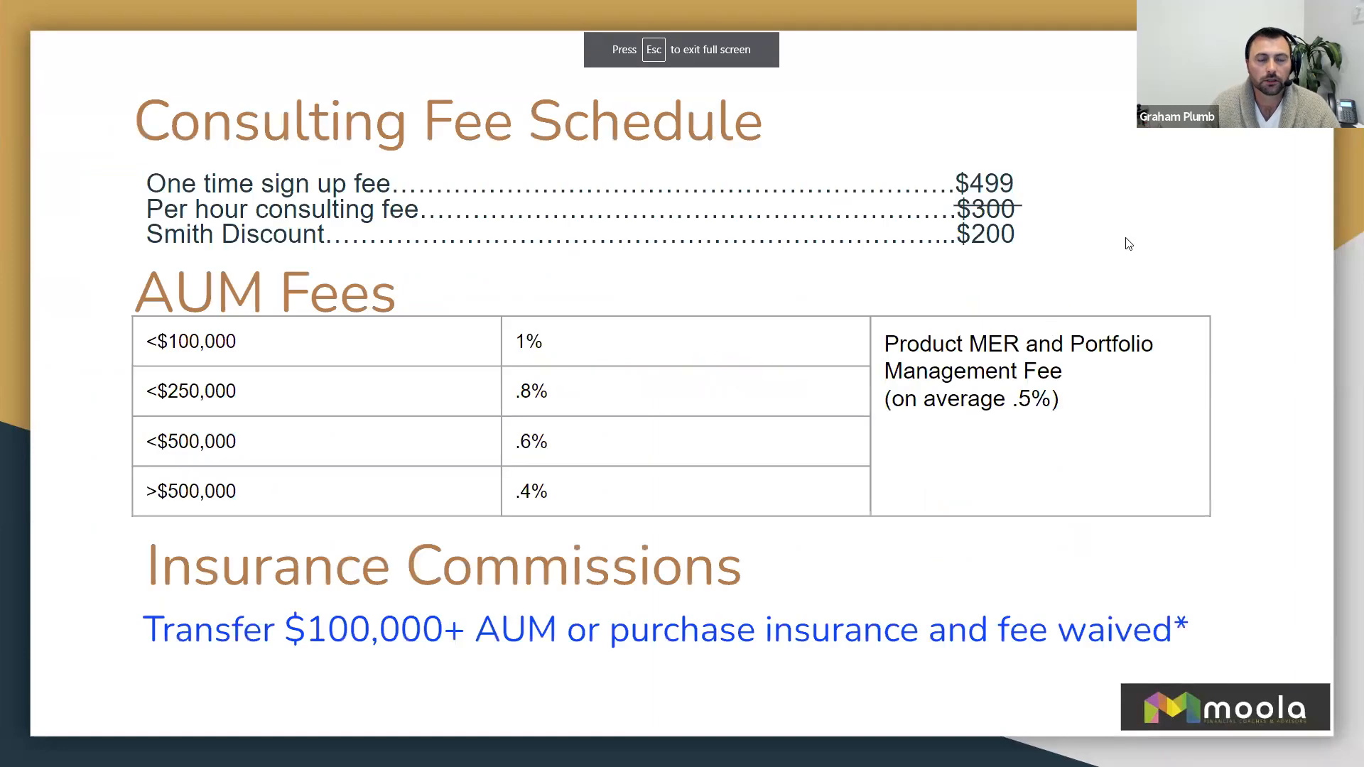